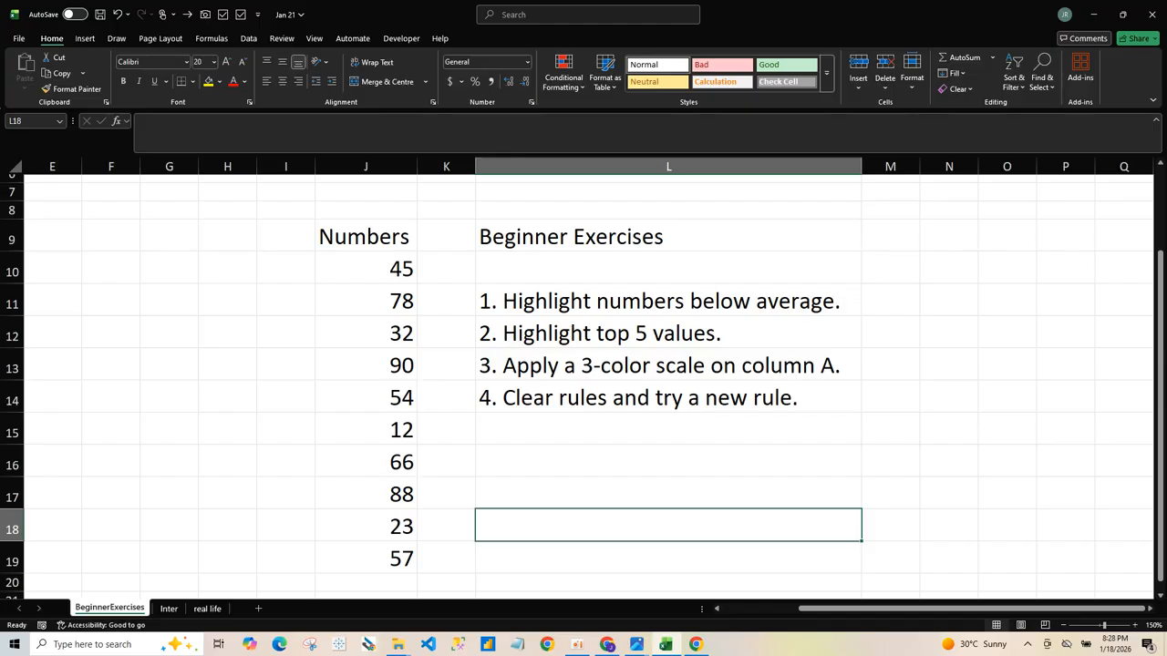
Select the entire Numbers column, column J, on the BeginnerExercises sheet
{"action": "left_click_drag", "start_coordinate": [366, 237], "coordinate": [365, 559]}
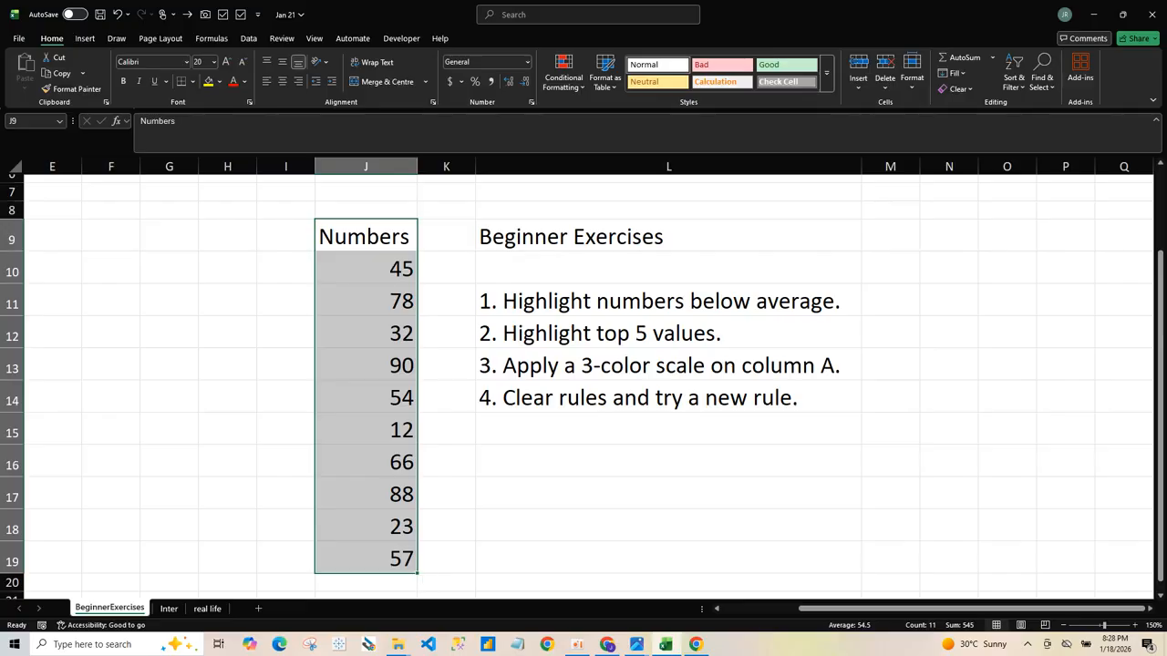
{"action": "right_click", "coordinate": [387, 230]}
{"action": "key", "text": "Escape"}
{"action": "right_click", "coordinate": [364, 166]}
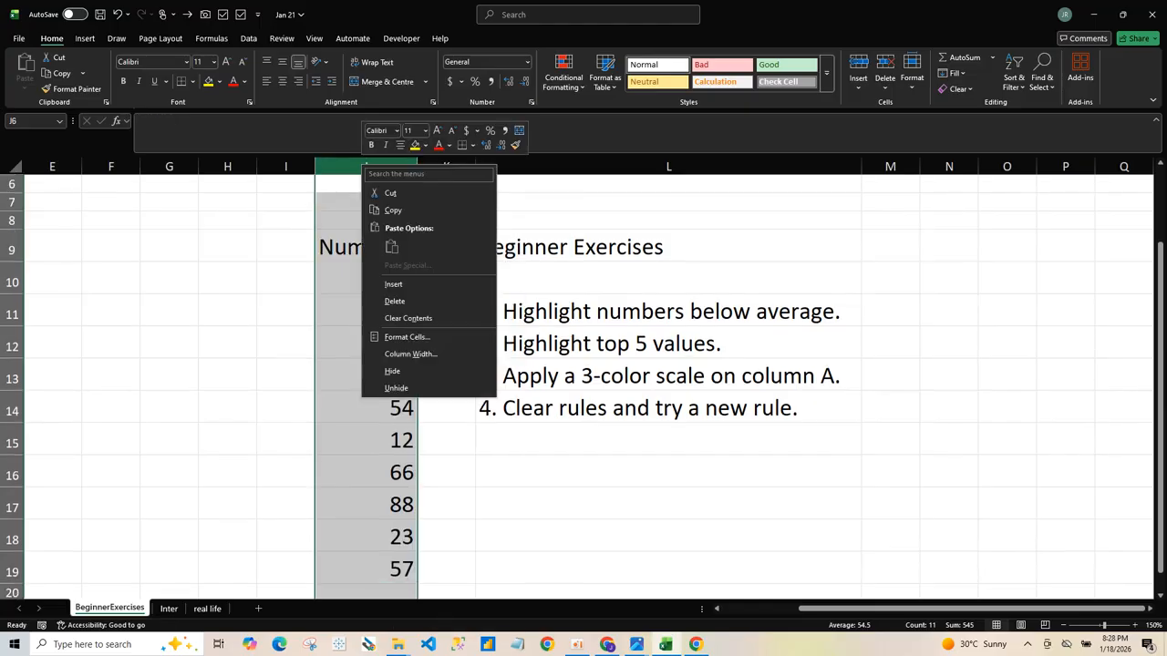
{"action": "right_click", "coordinate": [351, 166]}
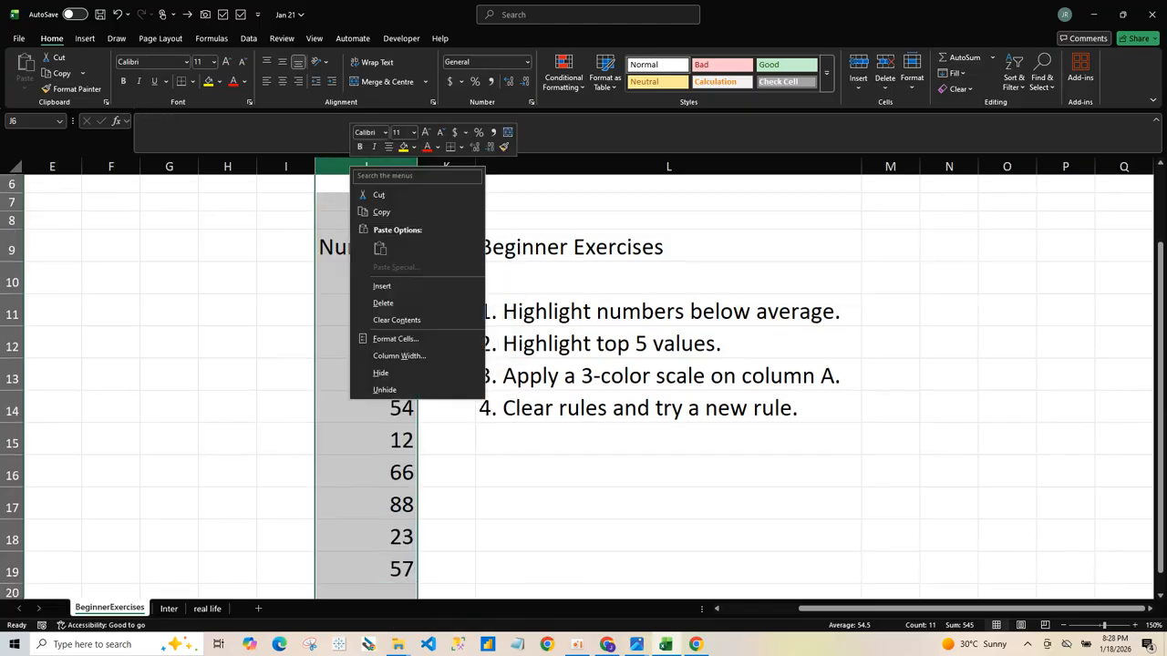
{"action": "key", "text": "Escape"}
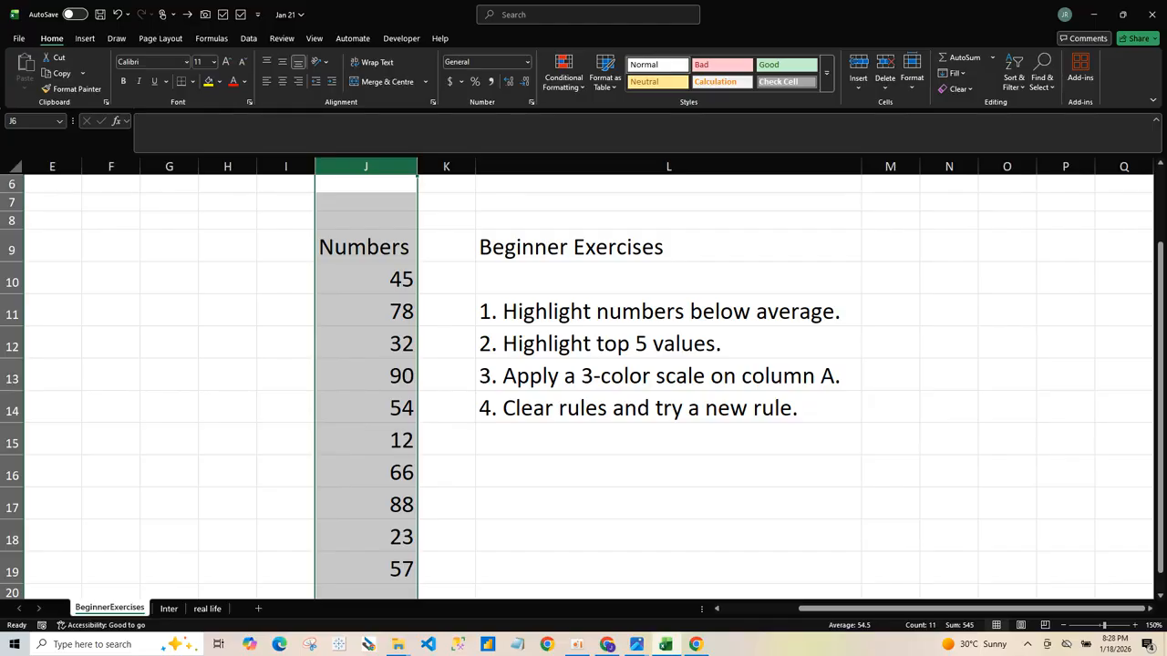
{"action": "right_click", "coordinate": [379, 256]}
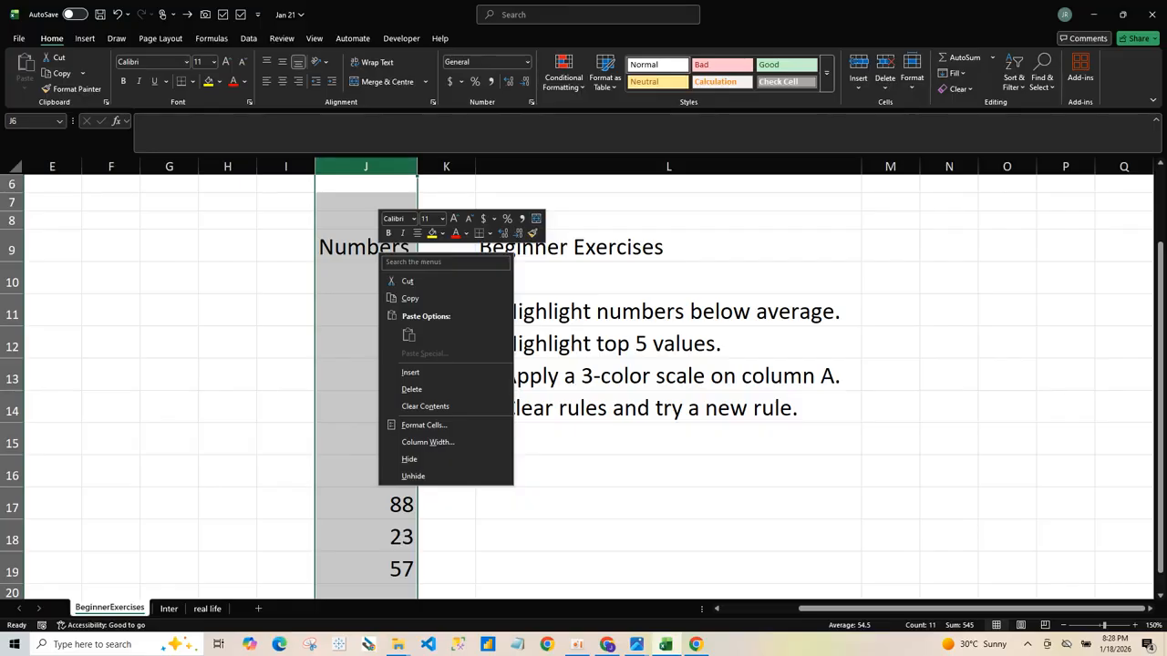
{"action": "key", "text": "Escape"}
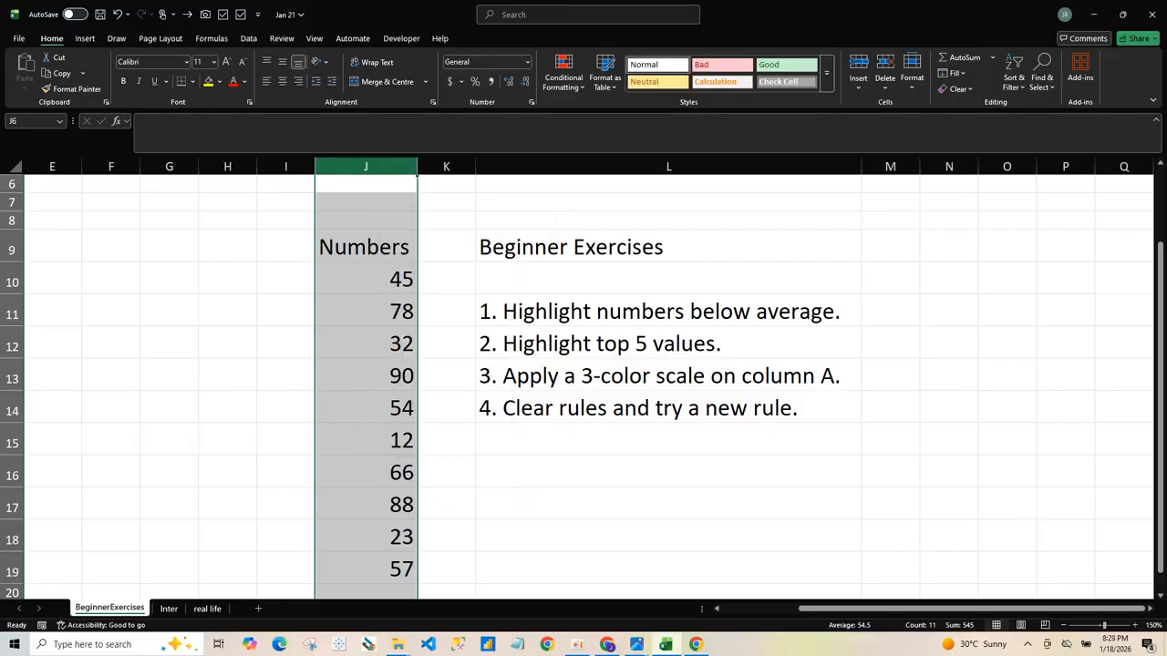
{"action": "left_click", "coordinate": [564, 75]}
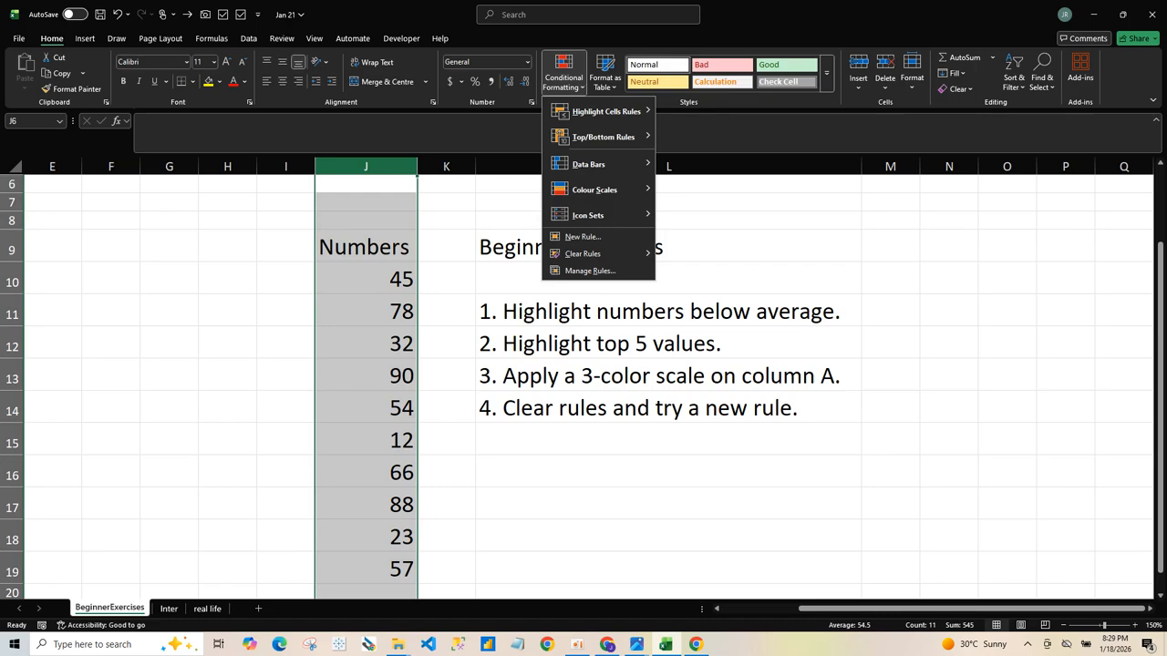
{"action": "key", "text": "Escape"}
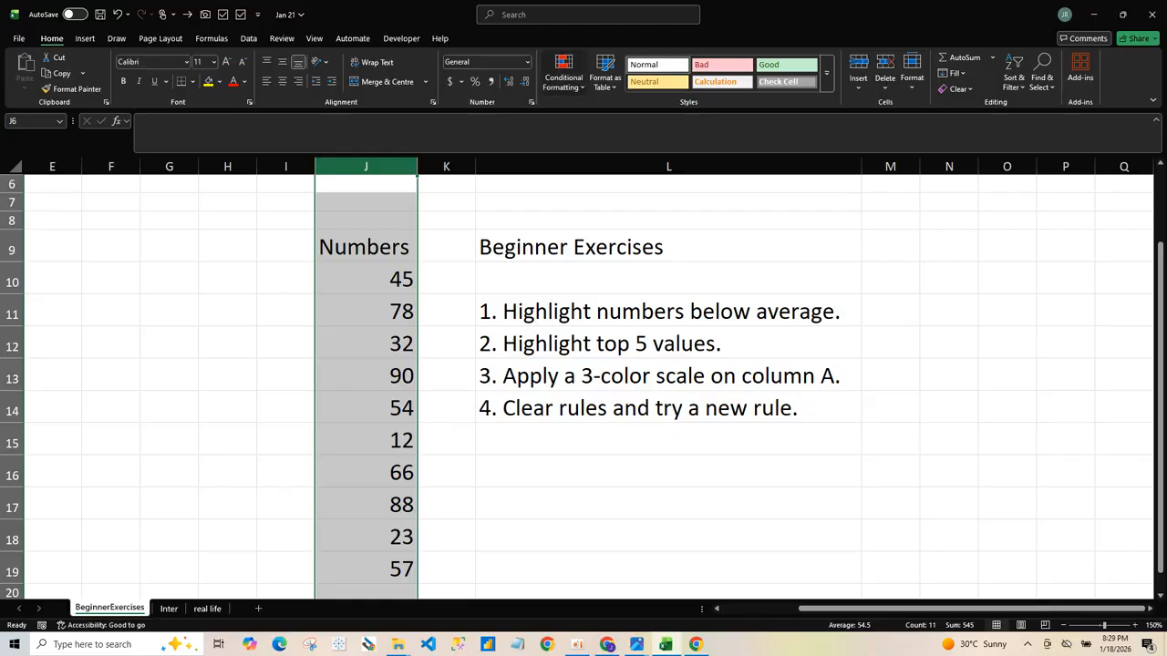
Create a Below Average conditional formatting rule for column J with Light Red Fill with Dark Red Text
{"action": "left_click", "coordinate": [563, 74]}
{"action": "mouse_move", "coordinate": [604, 111]}
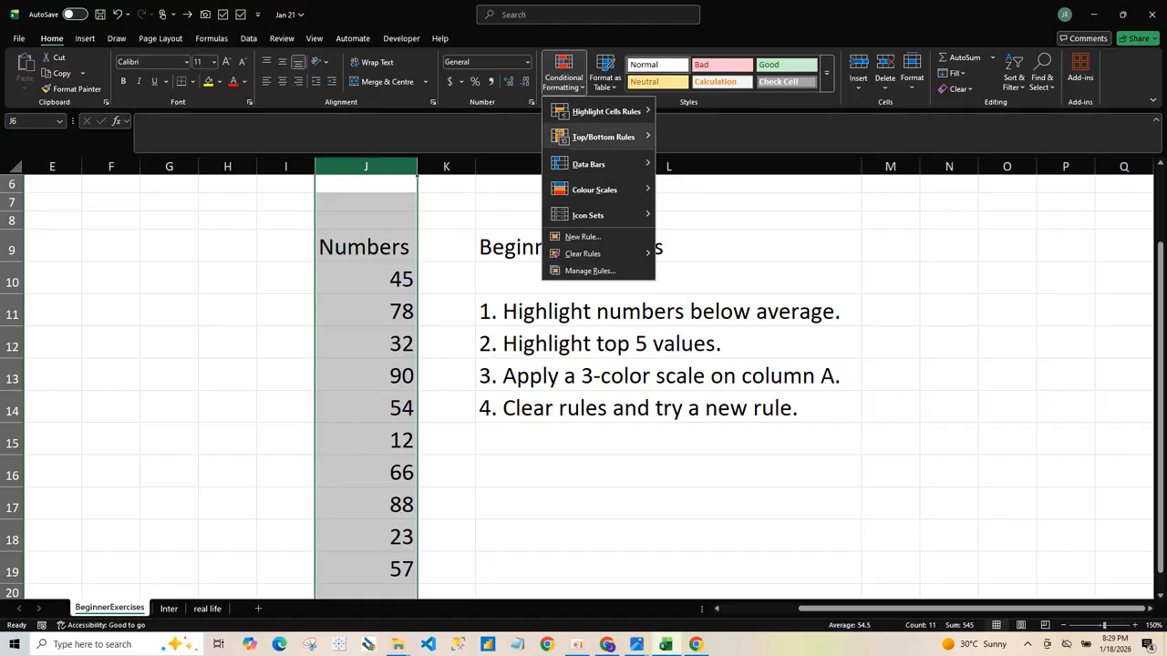
{"action": "mouse_move", "coordinate": [603, 137]}
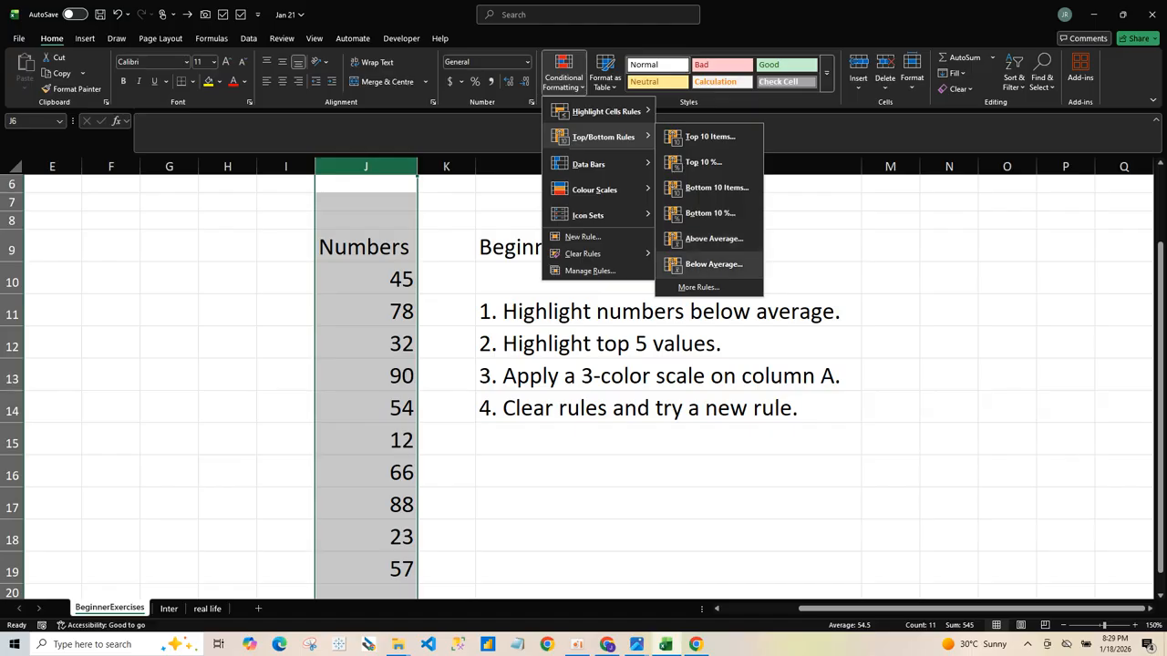
{"action": "left_click", "coordinate": [714, 264]}
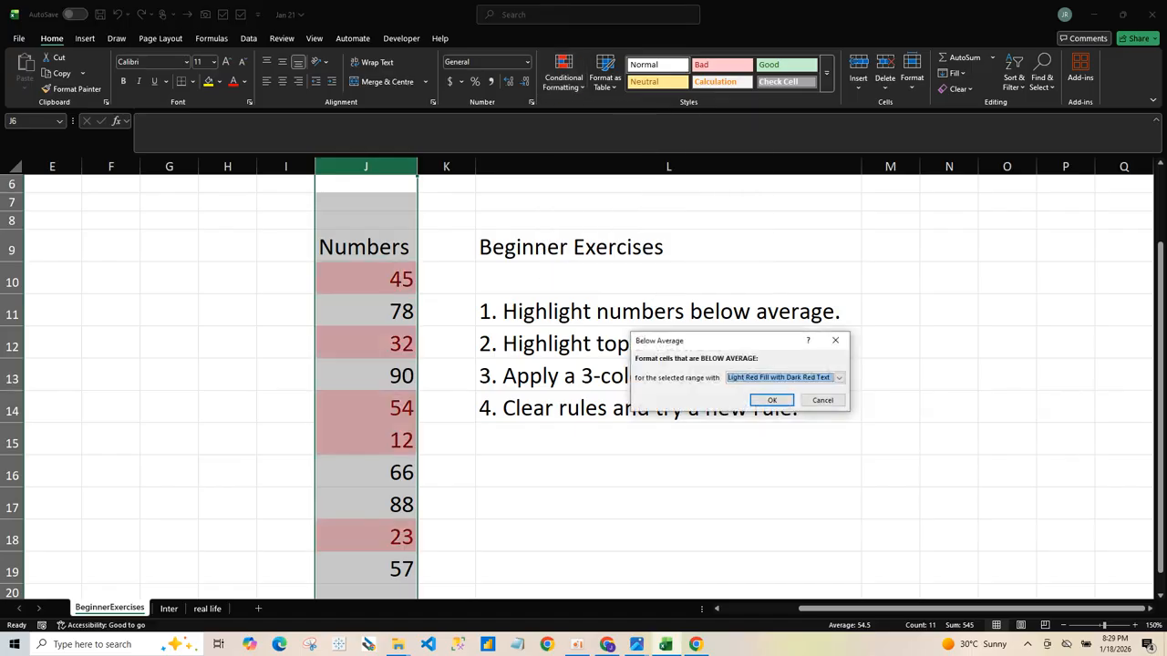
{"action": "left_click", "coordinate": [838, 378]}
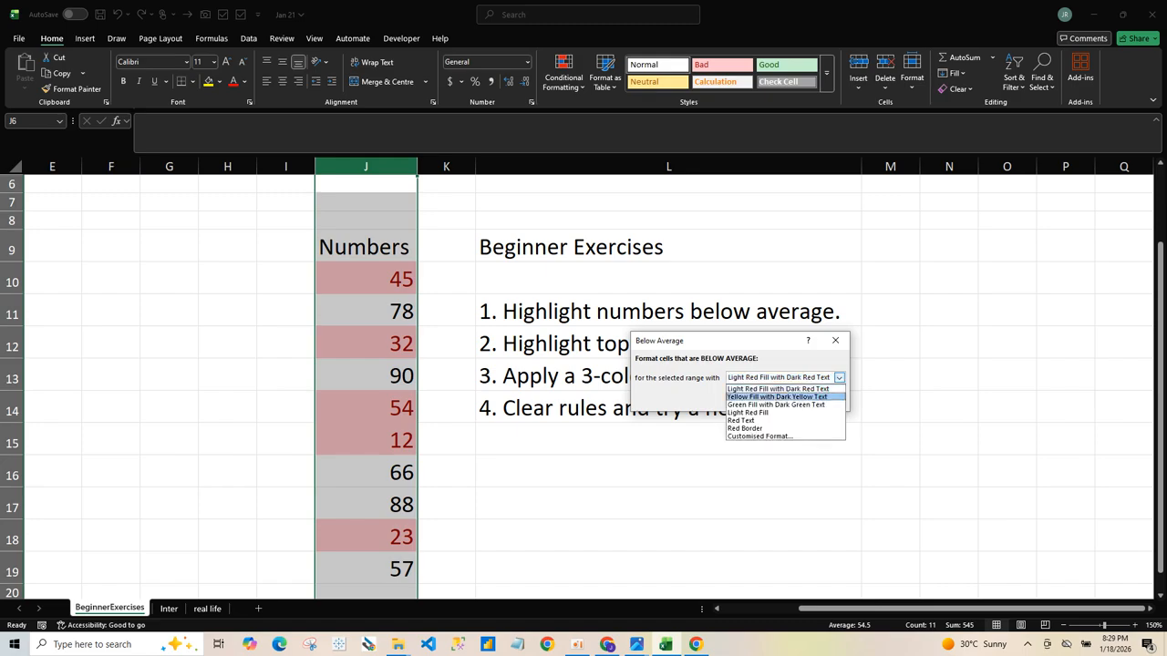
{"action": "left_click", "coordinate": [791, 389]}
Try Yellow Fill with Dark Yellow Text and Green Fill with Dark Green Text as the below-average format
{"action": "left_click", "coordinate": [839, 377]}
{"action": "left_click", "coordinate": [778, 398]}
{"action": "left_click", "coordinate": [838, 378]}
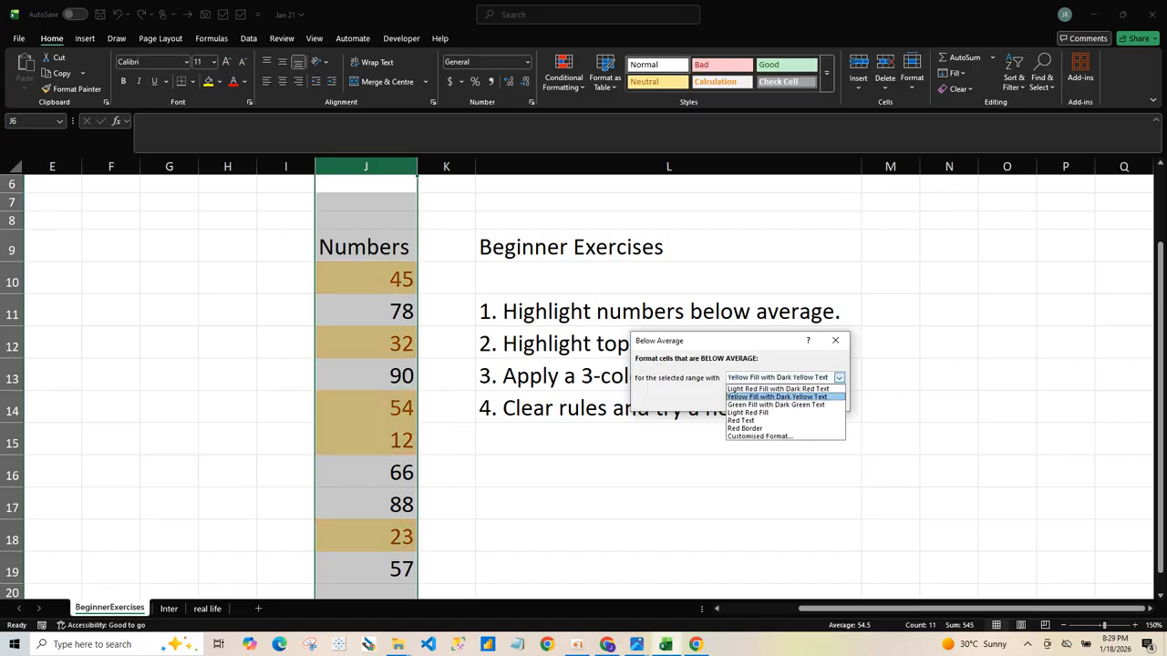
{"action": "left_click", "coordinate": [775, 405]}
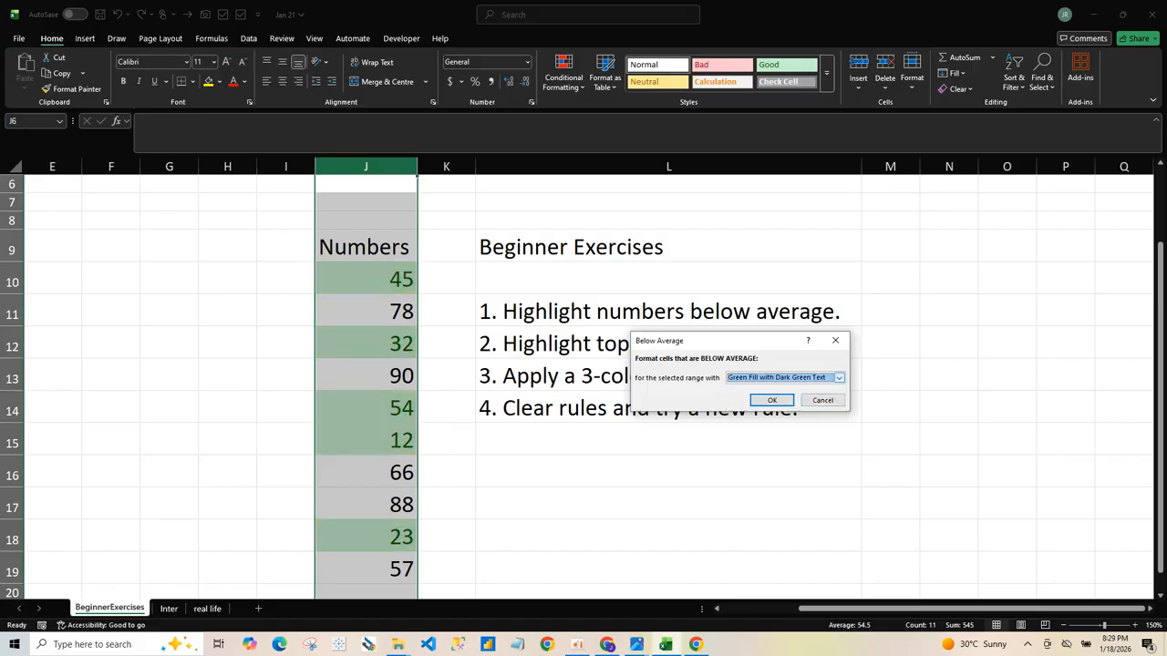
Set the below-average format back to Light Red Fill with Dark Red Text and apply the rule
{"action": "left_click", "coordinate": [838, 377]}
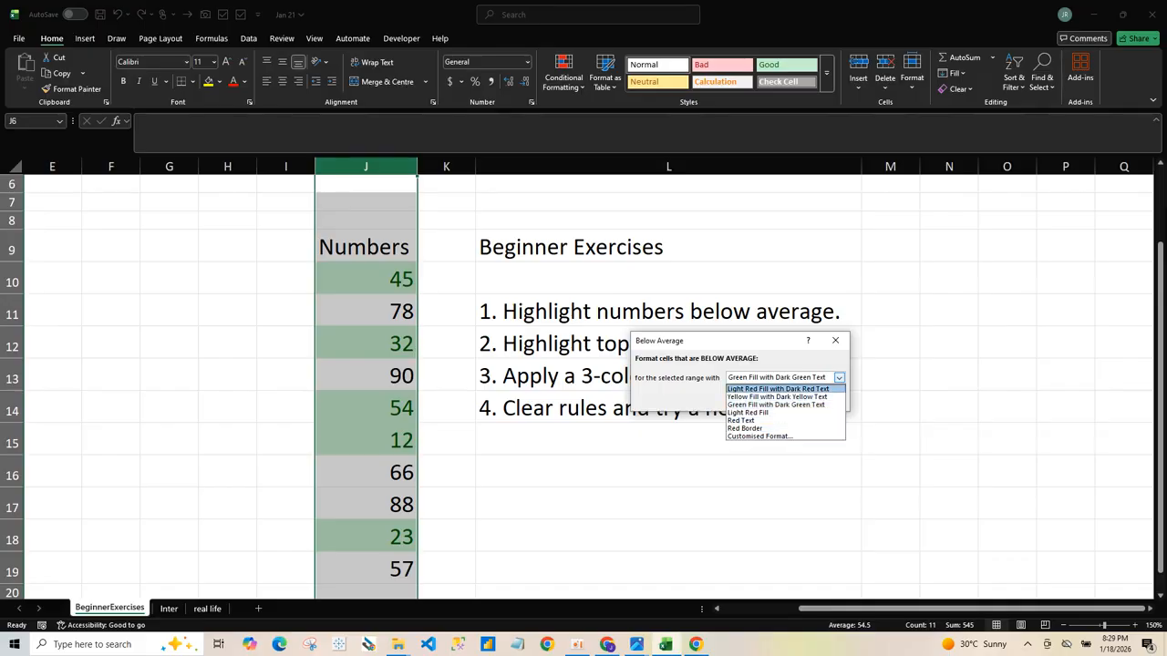
{"action": "left_click", "coordinate": [778, 389]}
{"action": "left_click", "coordinate": [772, 400]}
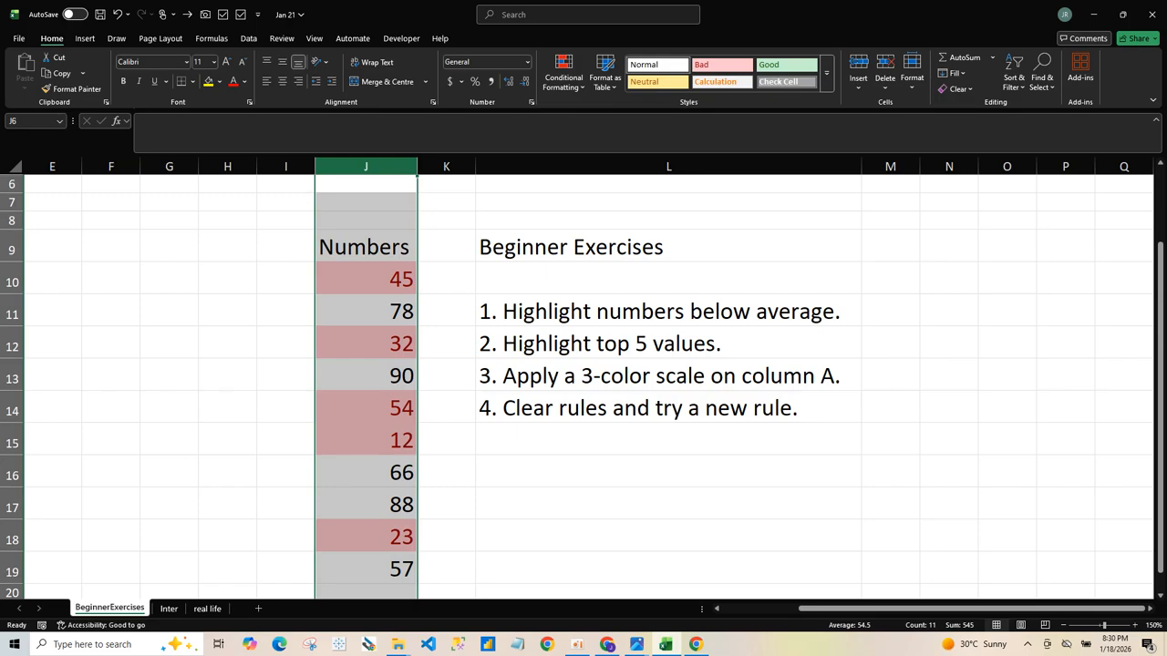
Clear the conditional formatting rules from the entire sheet
{"action": "left_click", "coordinate": [563, 75]}
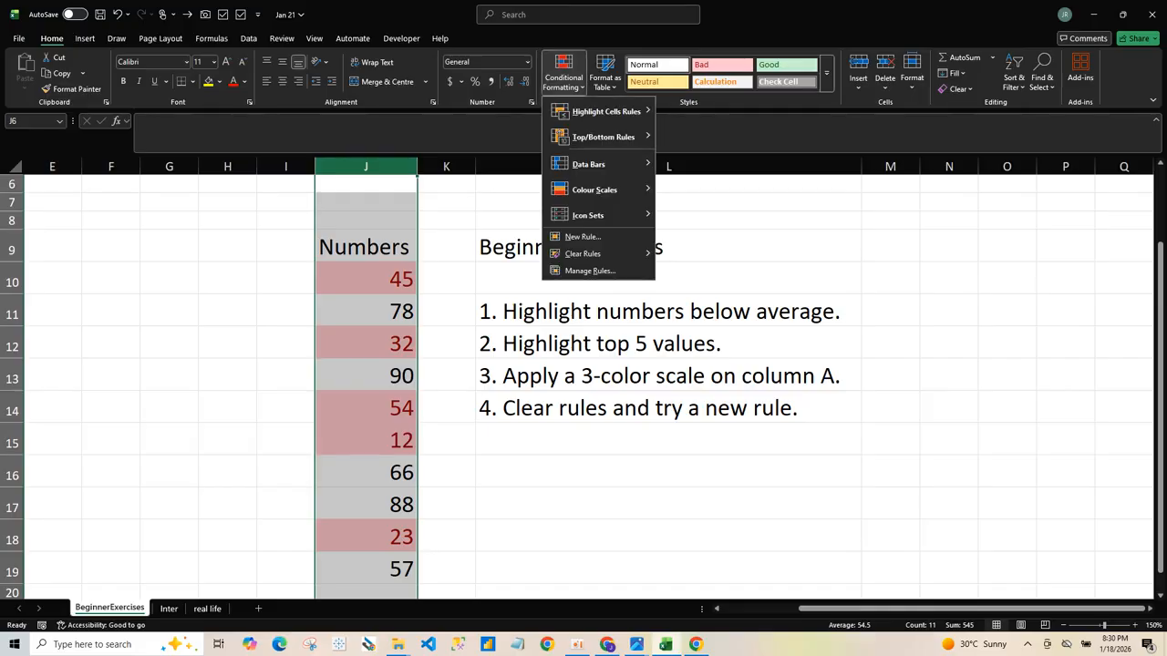
{"action": "mouse_move", "coordinate": [583, 254]}
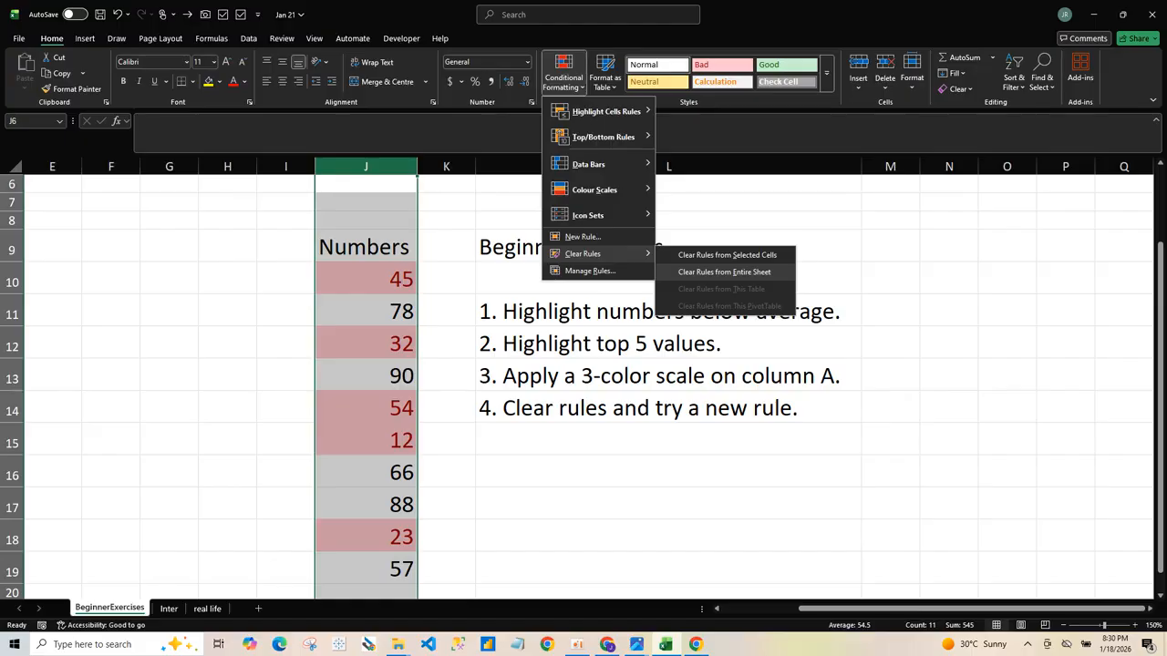
{"action": "left_click", "coordinate": [724, 272]}
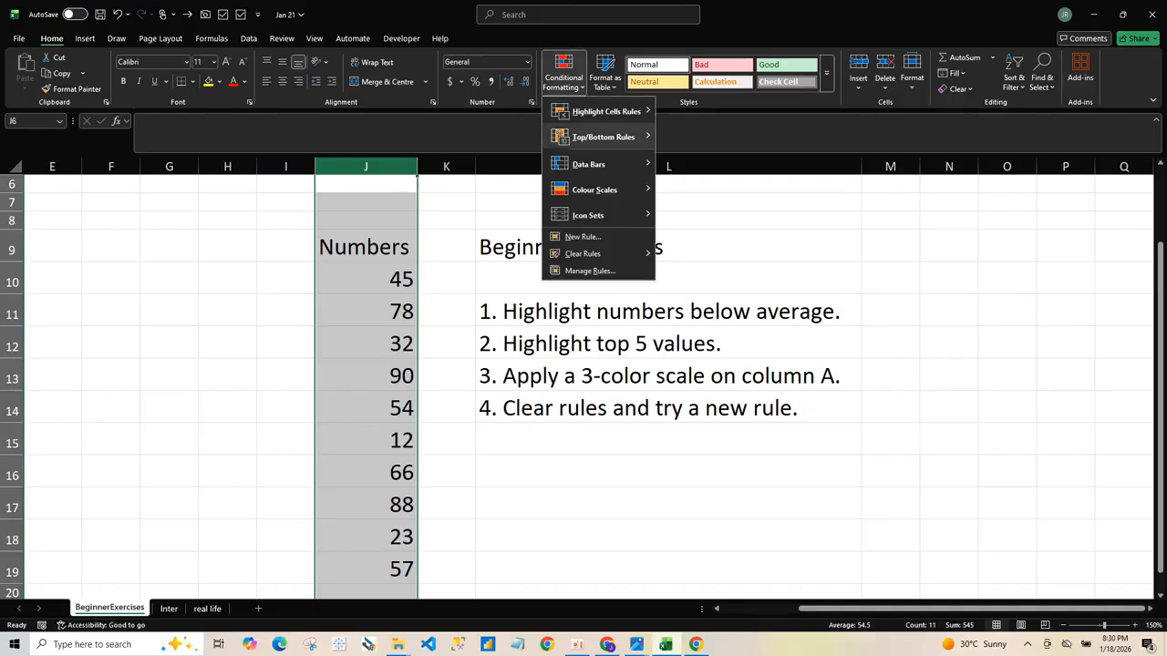
Highlight the top 5 values in column J using Light Red Fill with Dark Red Text
{"action": "mouse_move", "coordinate": [601, 137]}
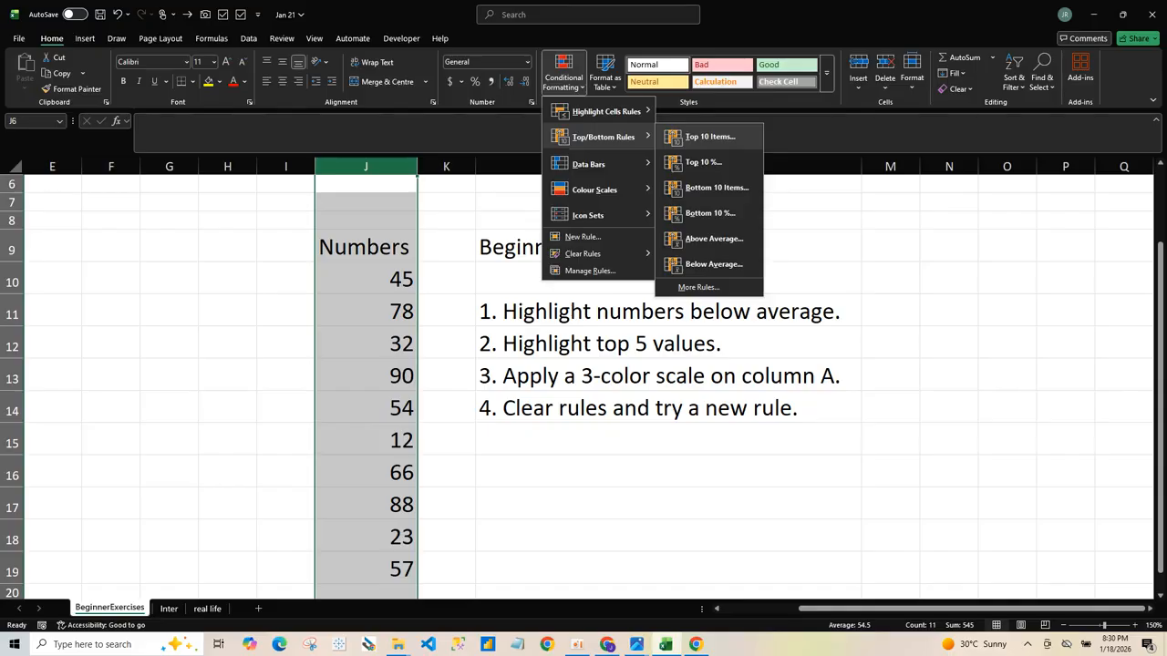
{"action": "mouse_move", "coordinate": [588, 164]}
{"action": "left_click", "coordinate": [709, 137]}
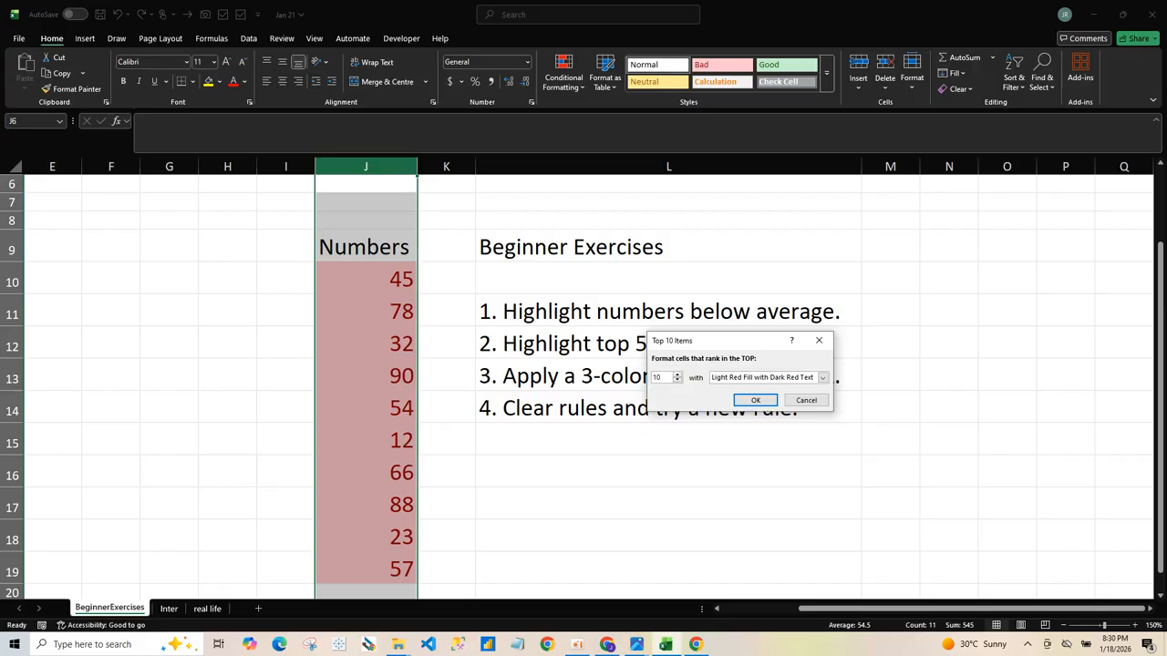
{"action": "key", "text": "BackSpace"}
{"action": "key", "text": "BackSpace"}
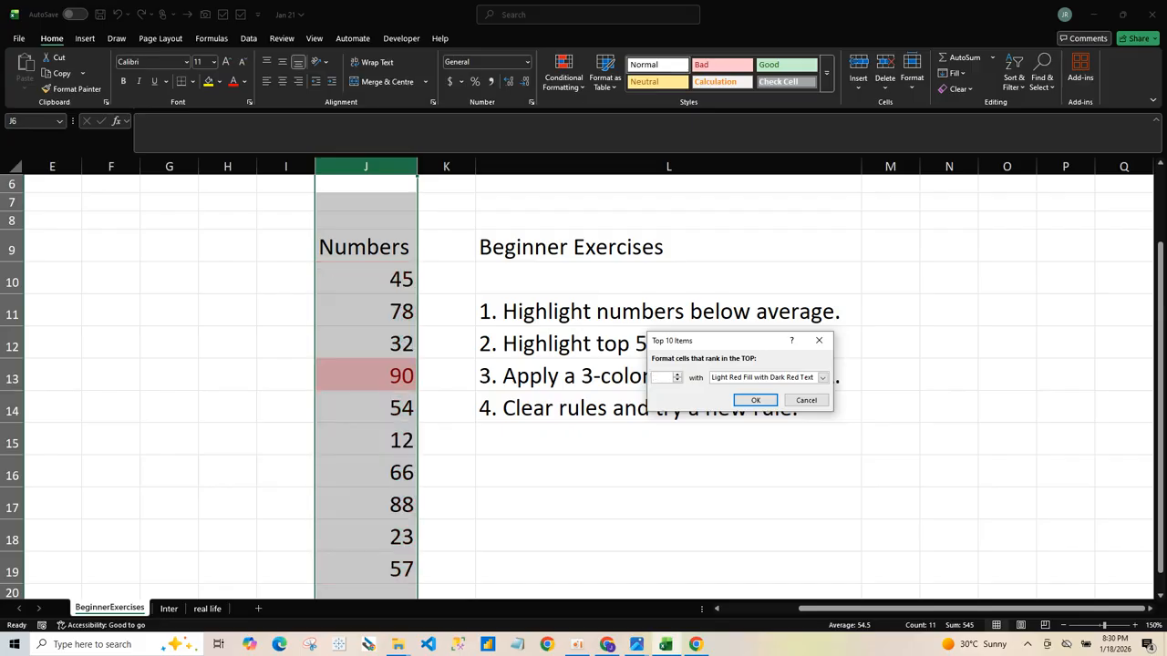
{"action": "type", "text": "5"}
{"action": "key", "text": "Return"}
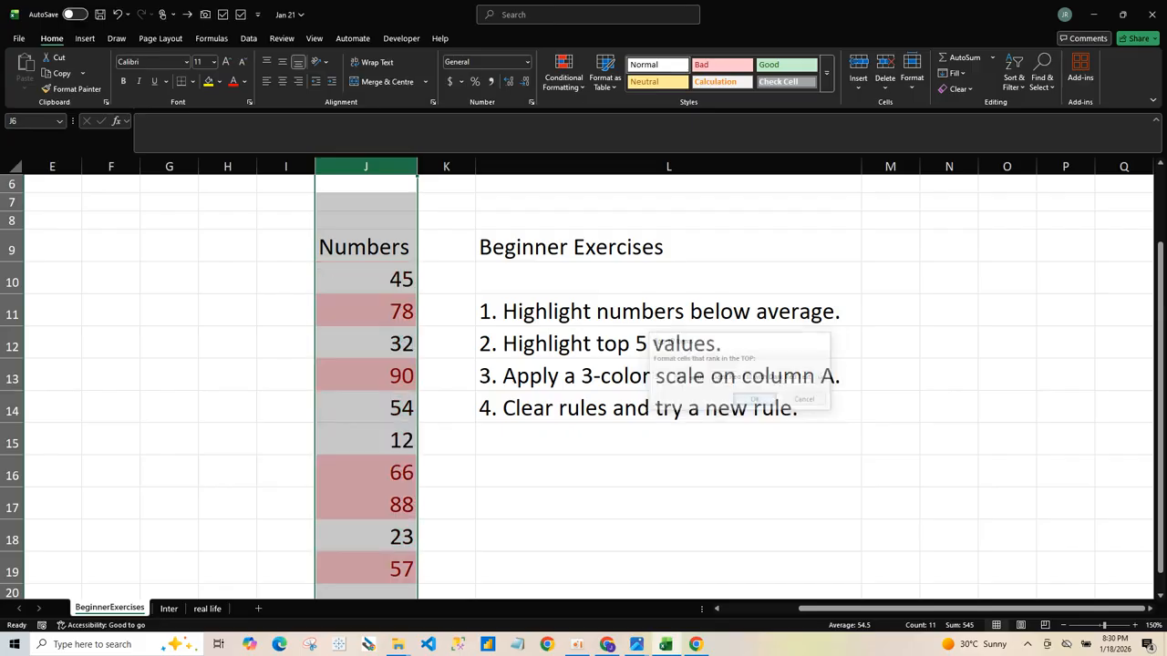
Check the highlighted cells in the Numbers column and undo the top 5 rule
{"action": "left_click_drag", "start_coordinate": [365, 312], "coordinate": [366, 483]}
{"action": "left_click", "coordinate": [365, 225]}
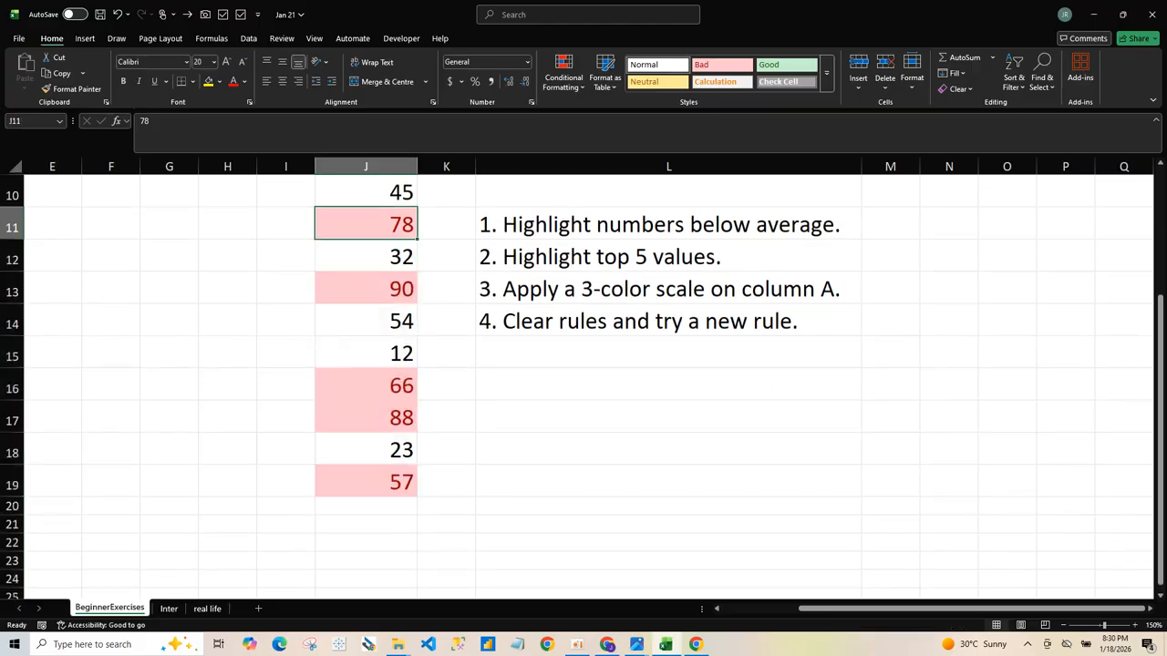
{"action": "left_click", "coordinate": [365, 289]}
{"action": "left_click", "coordinate": [365, 417]}
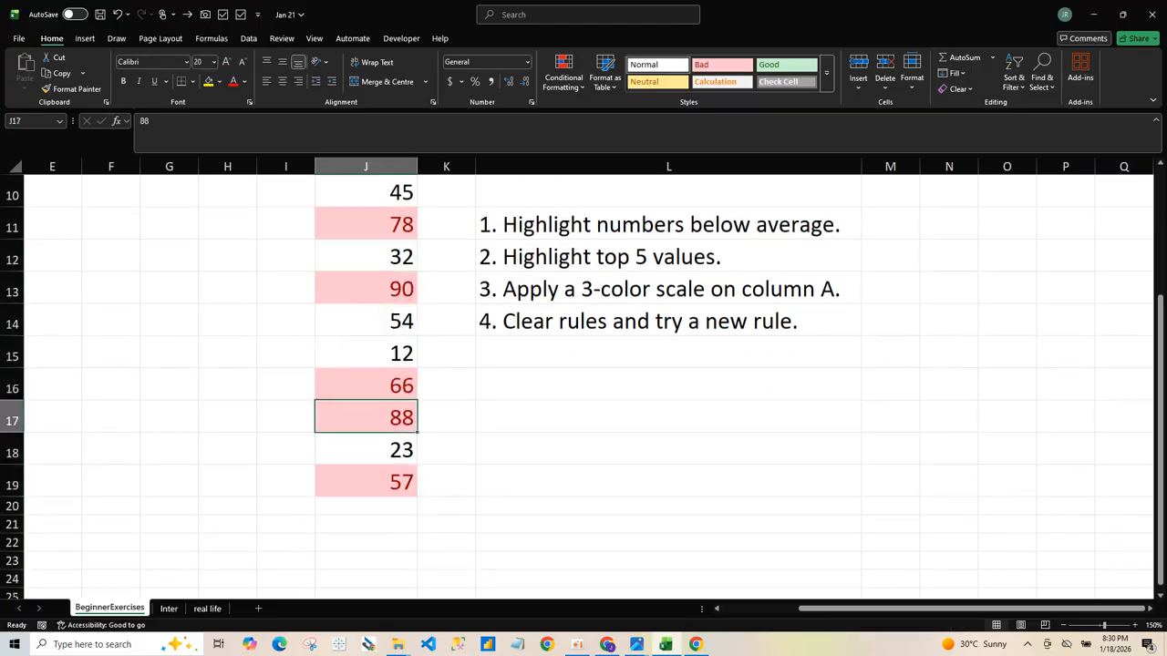
{"action": "scroll", "coordinate": [583, 387], "scroll_direction": "up", "scroll_amount": 1}
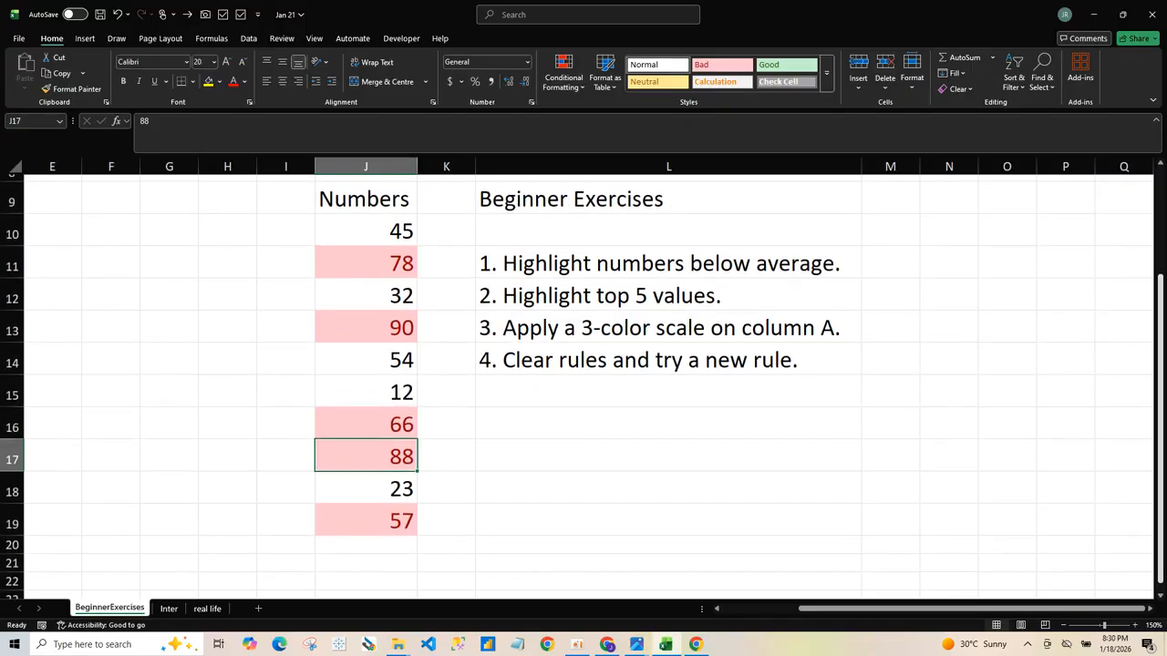
{"action": "left_click", "coordinate": [366, 166]}
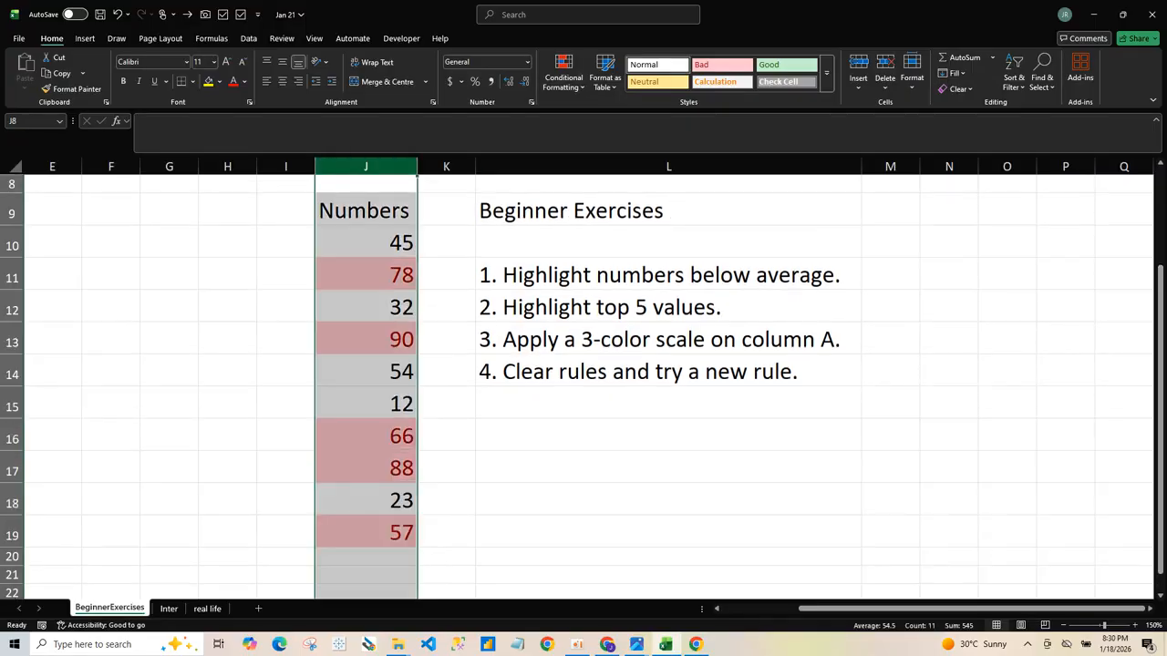
{"action": "key", "text": "ctrl+z"}
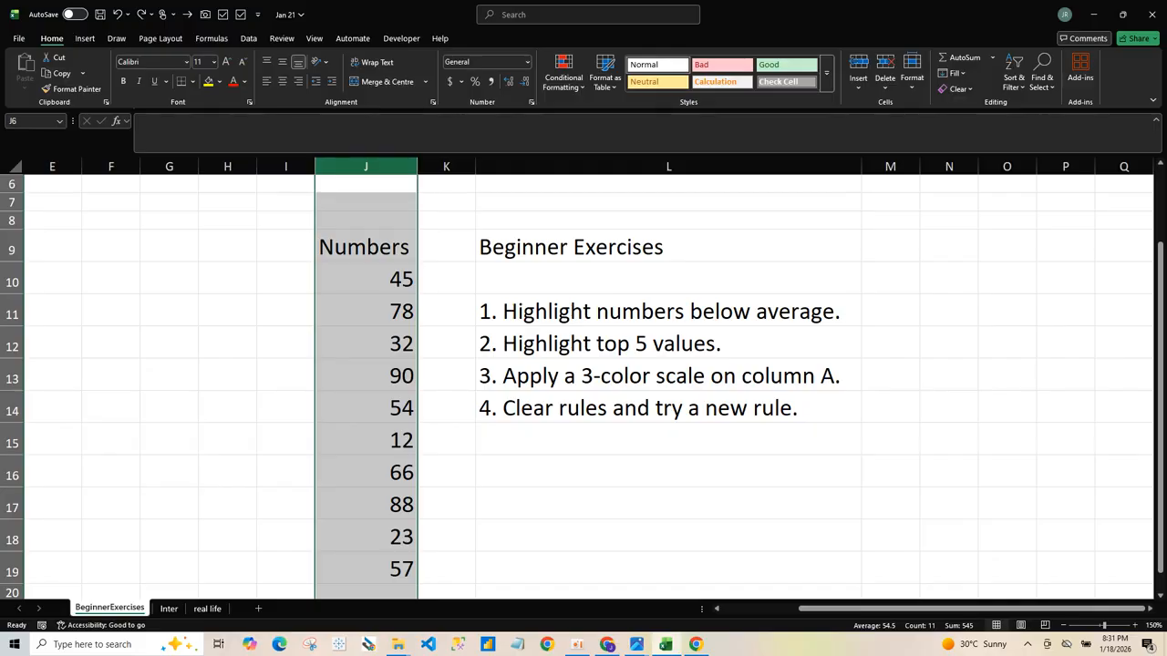
Apply the red-white colour scale to the whole of column J, with red for the highest values
{"action": "left_click_drag", "start_coordinate": [367, 279], "coordinate": [366, 203]}
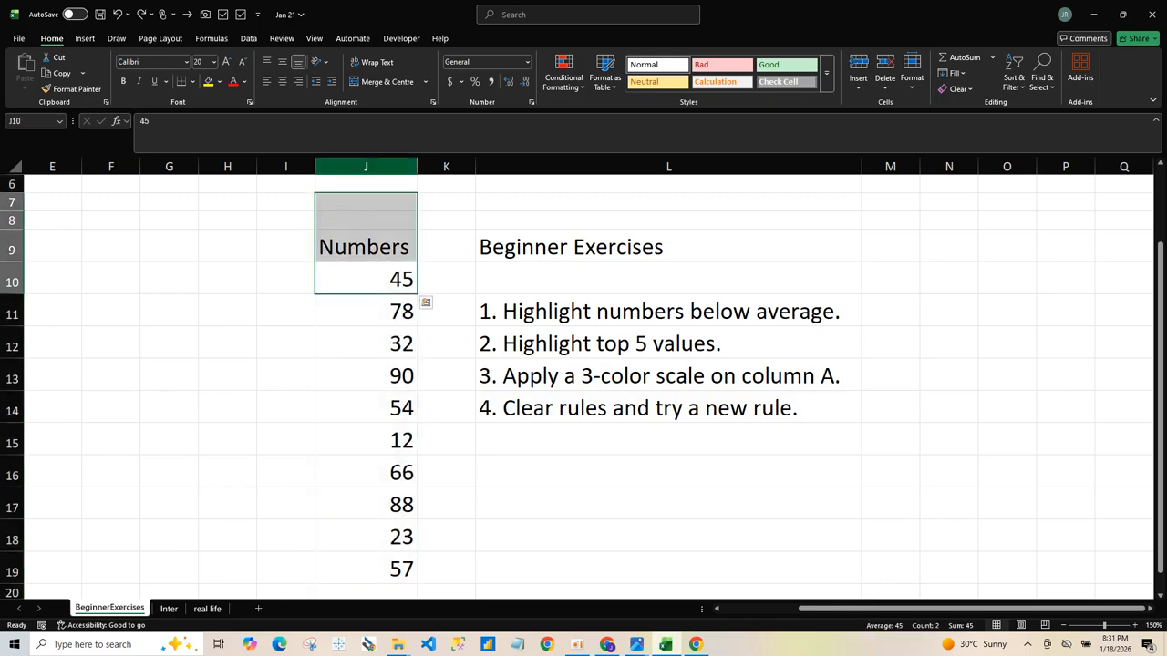
{"action": "left_click", "coordinate": [366, 165]}
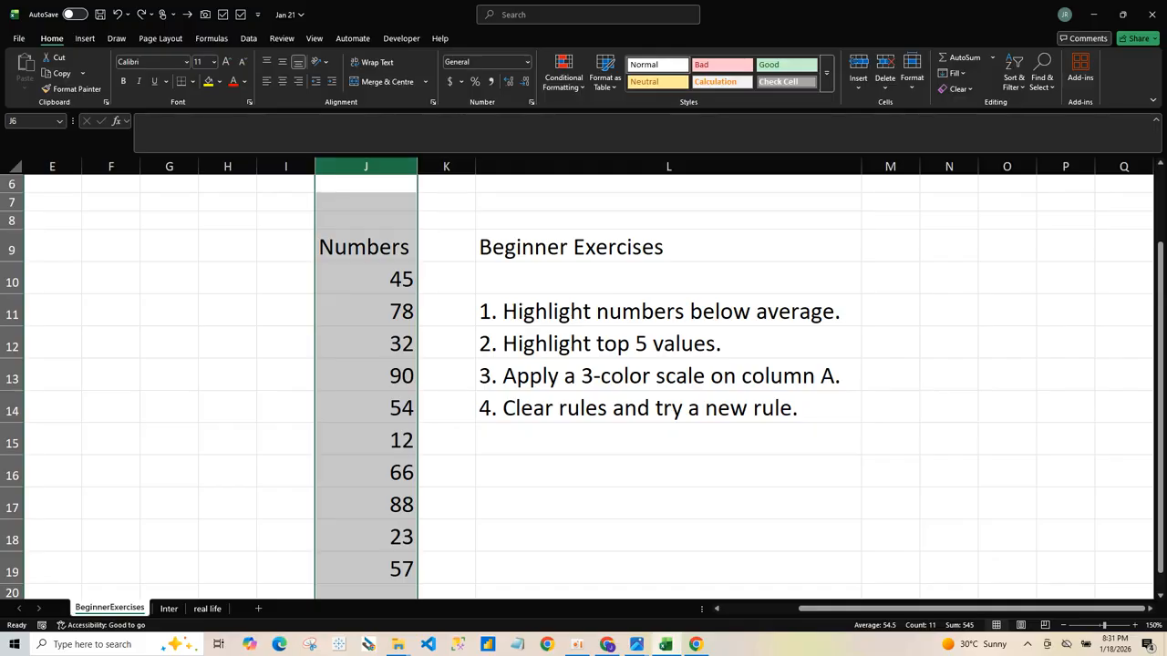
{"action": "mouse_move", "coordinate": [879, 609]}
{"action": "left_mouse_down"}
{"action": "mouse_move", "coordinate": [802, 609]}
{"action": "mouse_move", "coordinate": [880, 609]}
{"action": "left_mouse_up"}
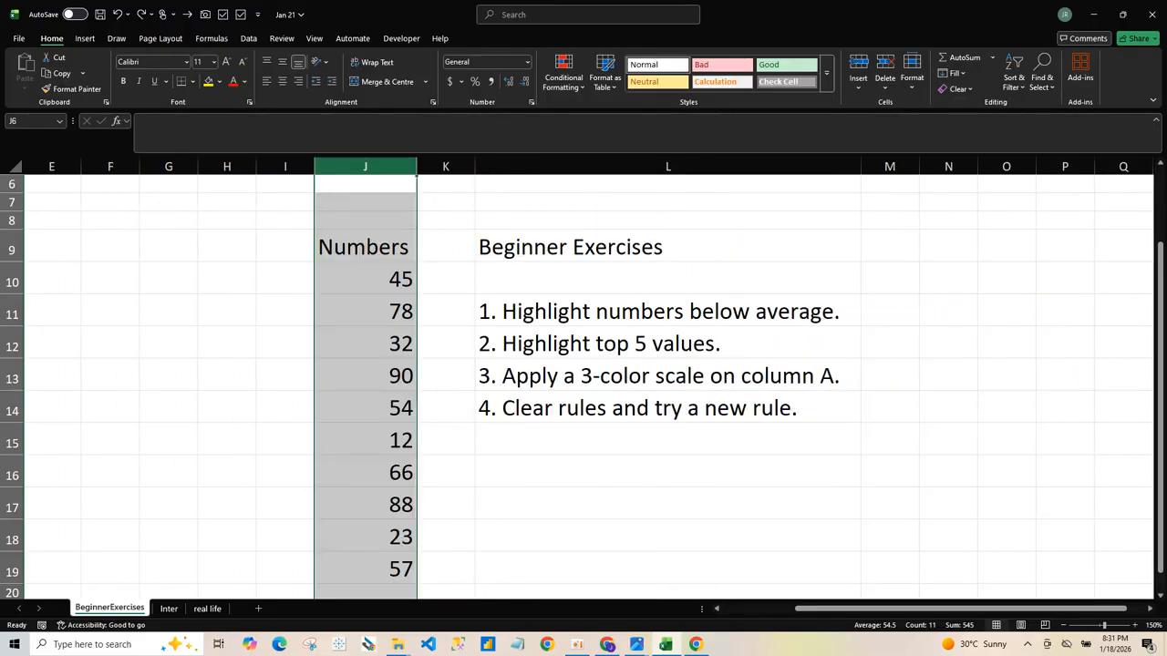
{"action": "left_click", "coordinate": [564, 75]}
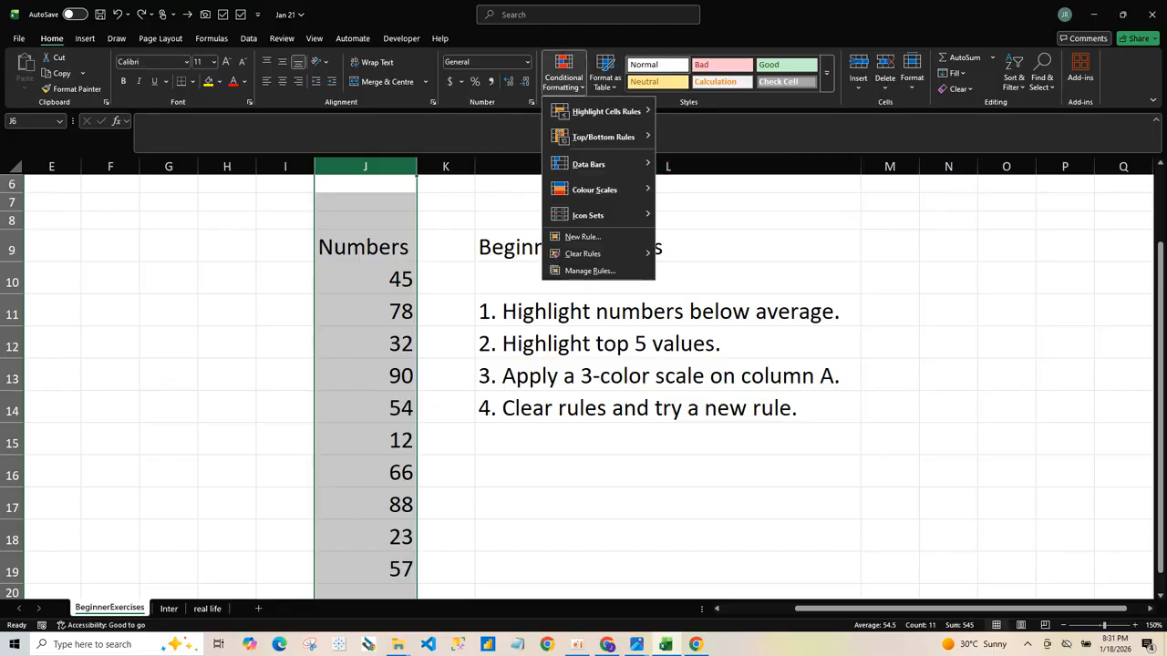
{"action": "mouse_move", "coordinate": [595, 189]}
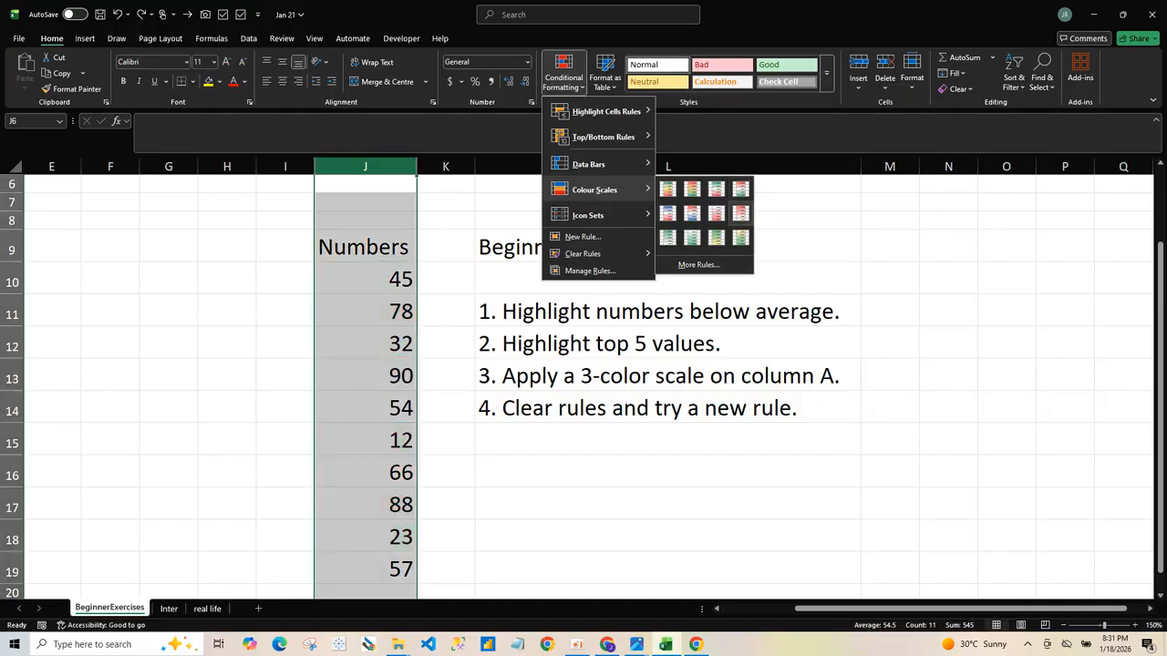
{"action": "left_click", "coordinate": [741, 213]}
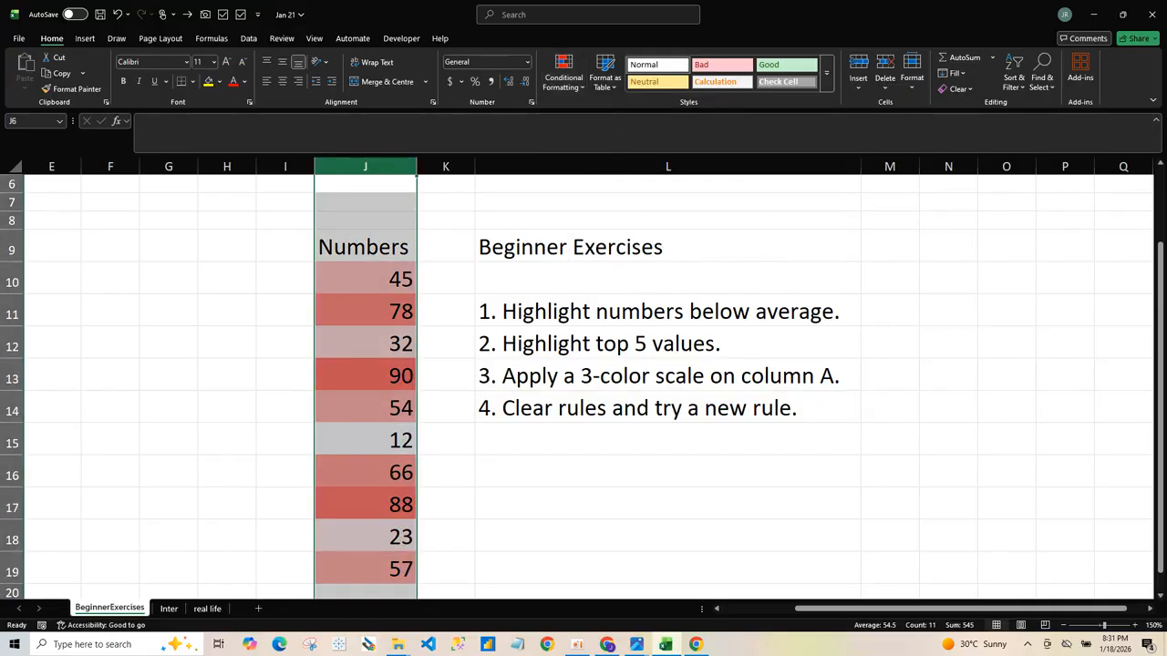
{"action": "left_click", "coordinate": [667, 472]}
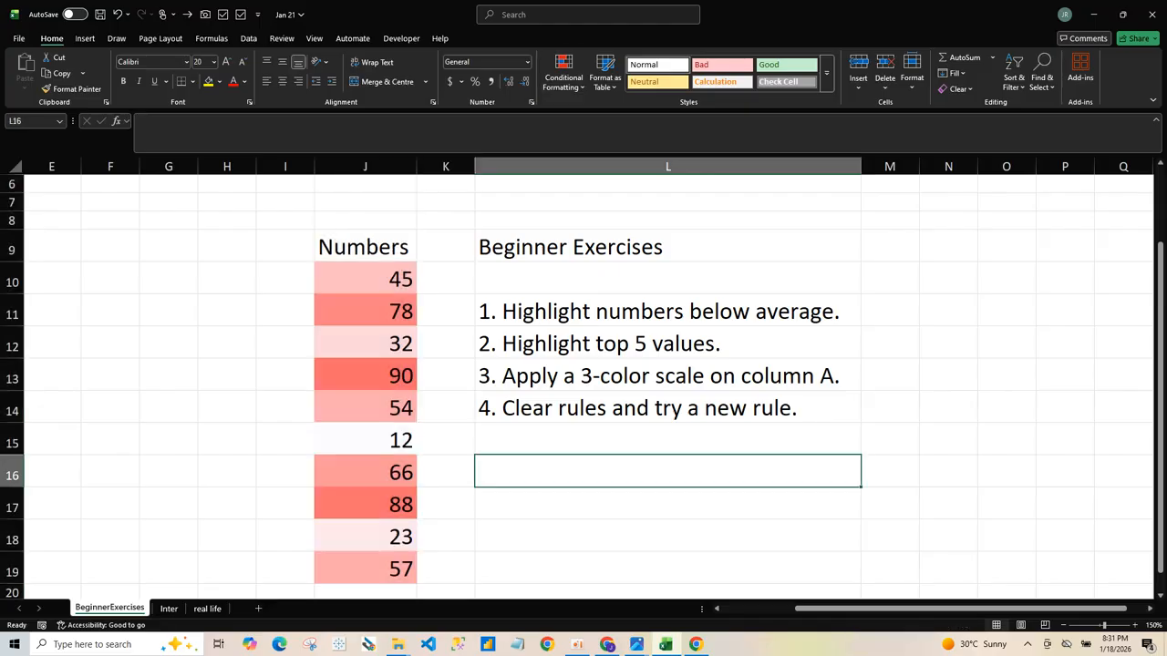
Undo the colour scale on column J and switch to the Inter sheet
{"action": "key", "text": "ctrl+z"}
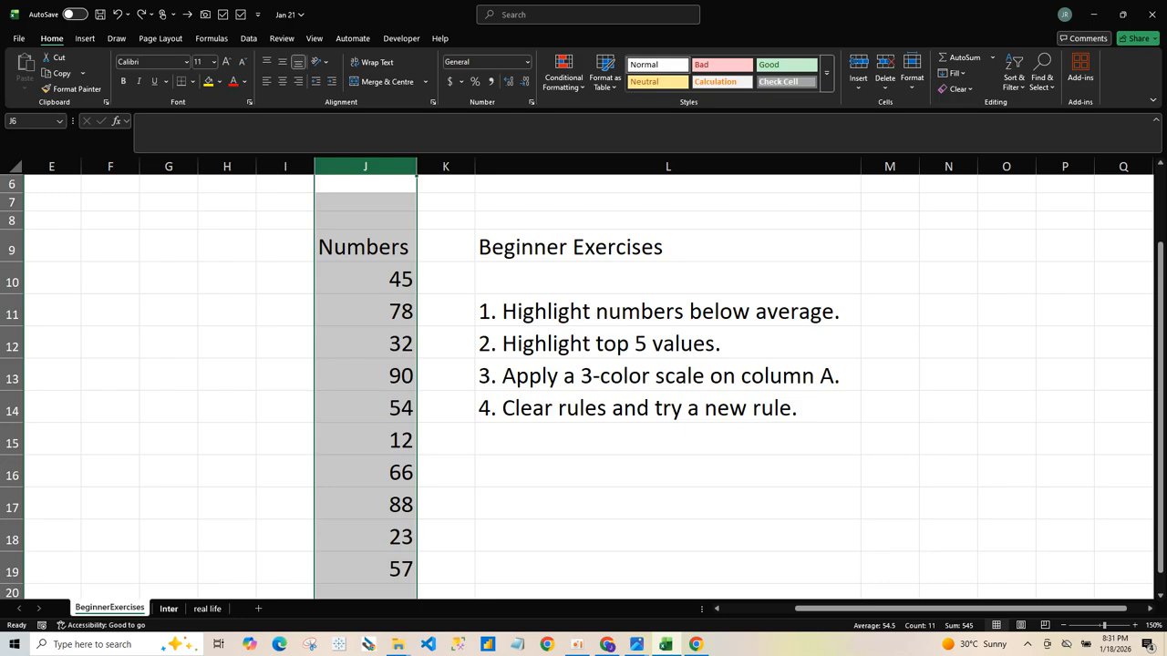
{"action": "left_click", "coordinate": [169, 608]}
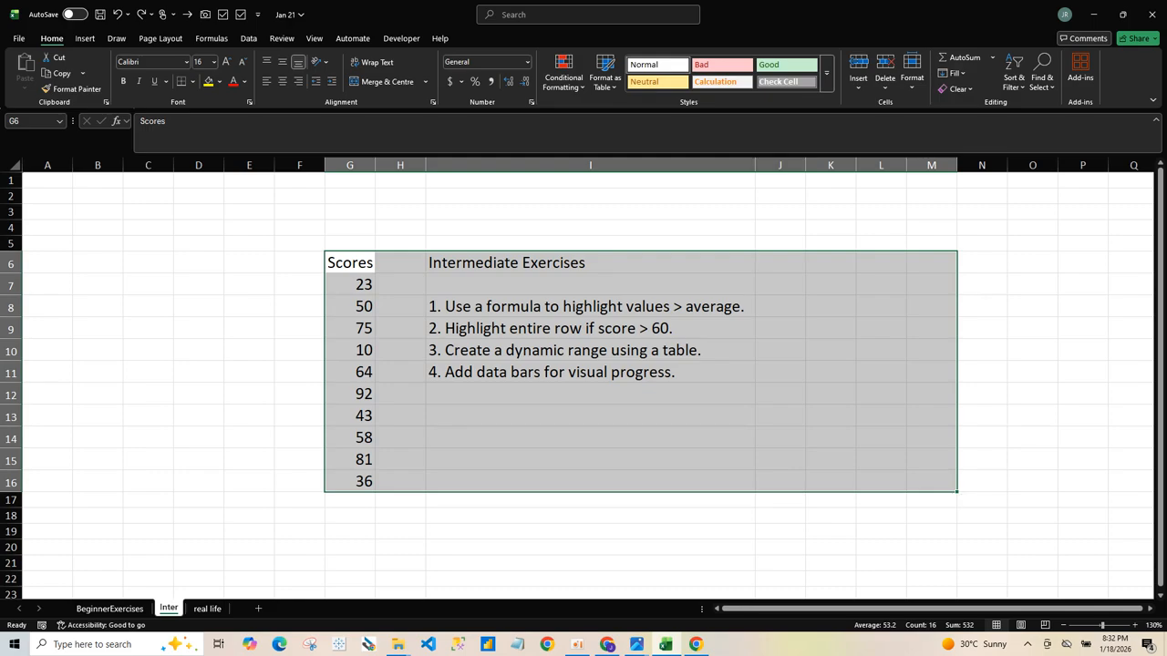
{"action": "left_click", "coordinate": [349, 165]}
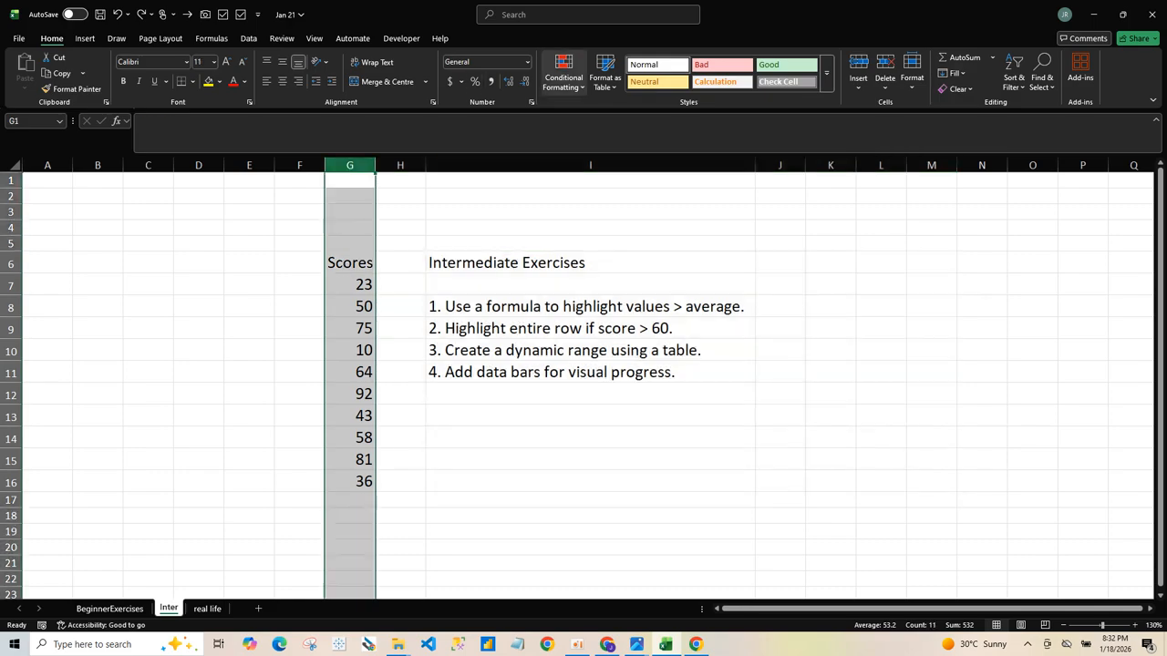
{"action": "left_click", "coordinate": [563, 73]}
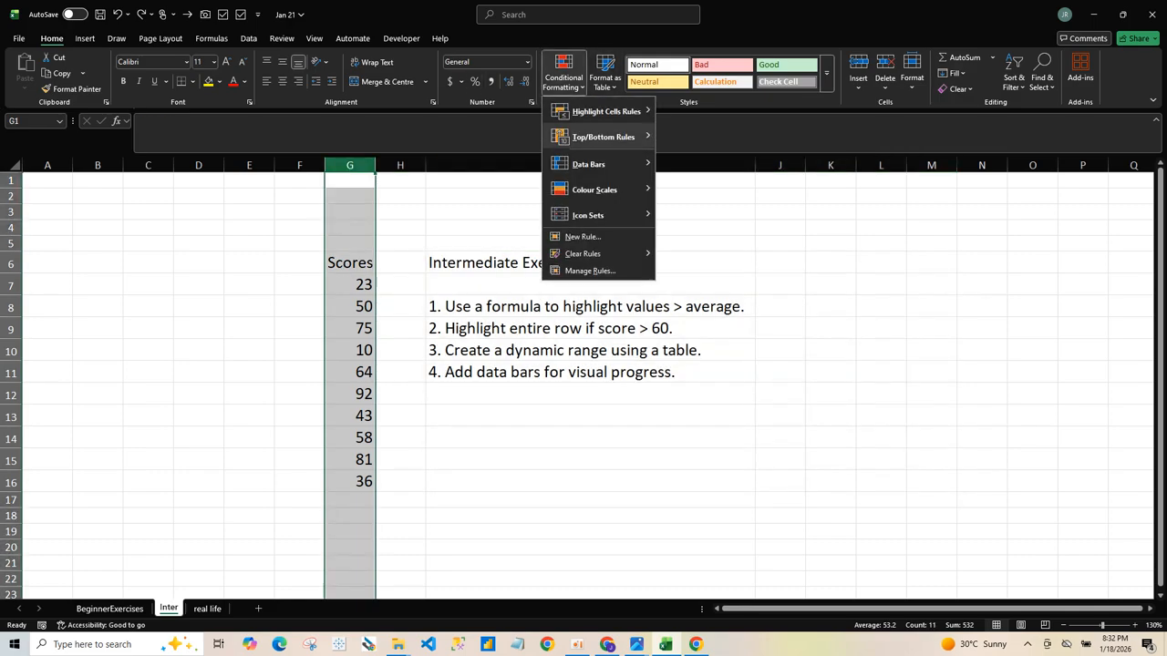
{"action": "mouse_move", "coordinate": [602, 136]}
{"action": "mouse_move", "coordinate": [606, 111]}
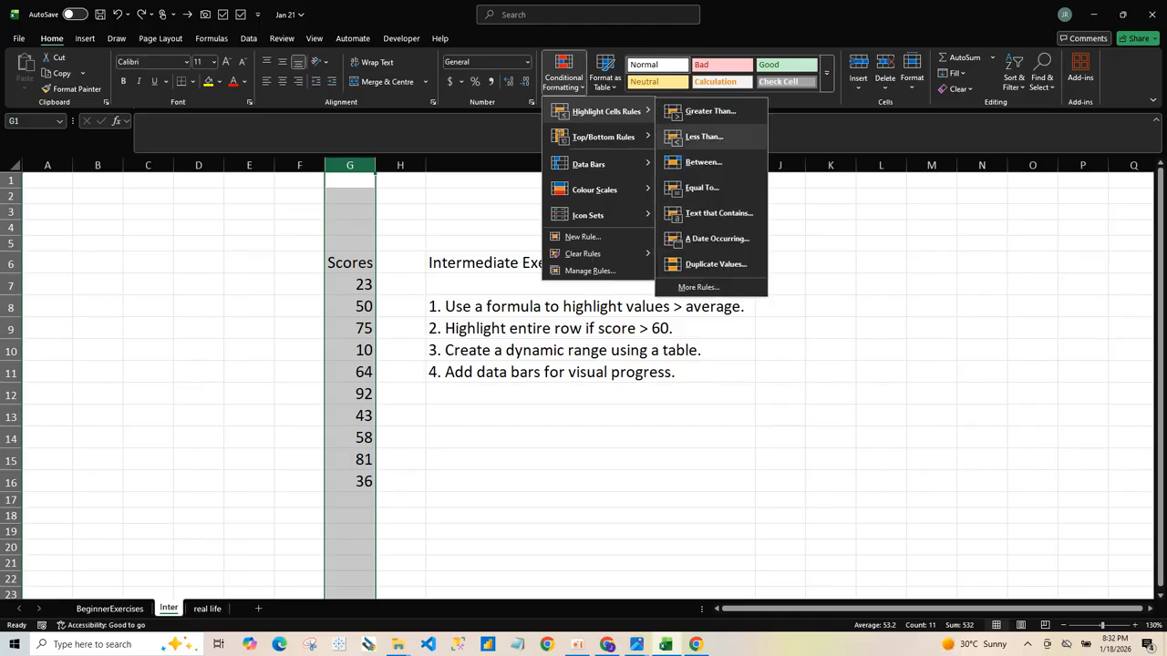
{"action": "left_click", "coordinate": [710, 111]}
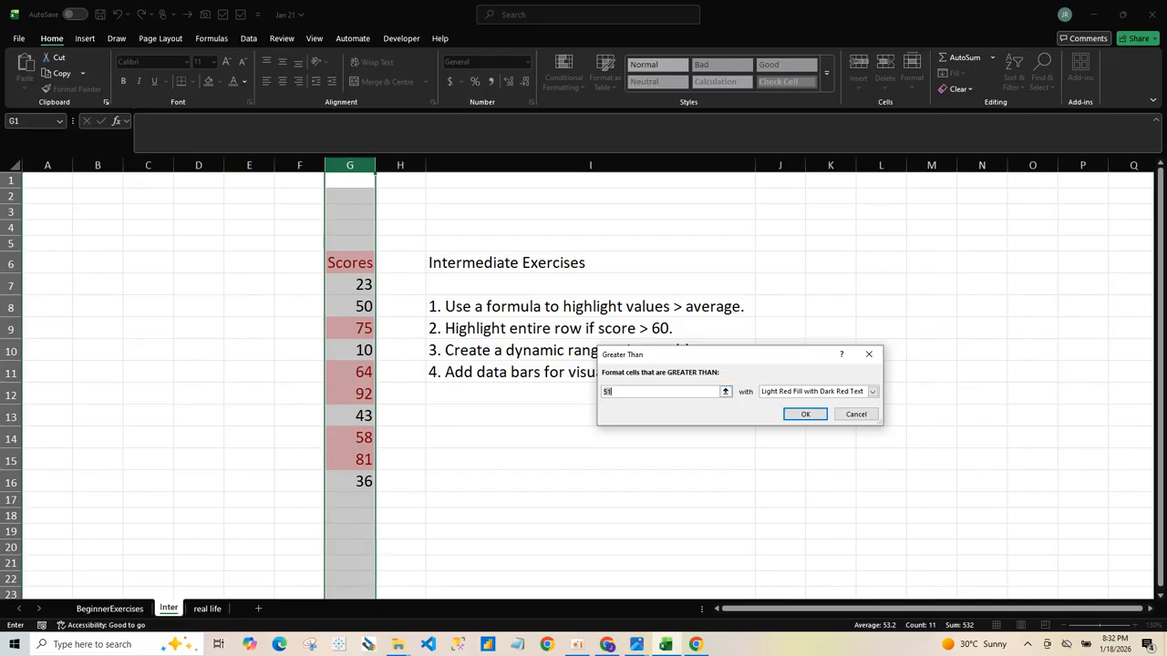
{"action": "left_click", "coordinate": [856, 414]}
{"action": "left_click", "coordinate": [563, 73]}
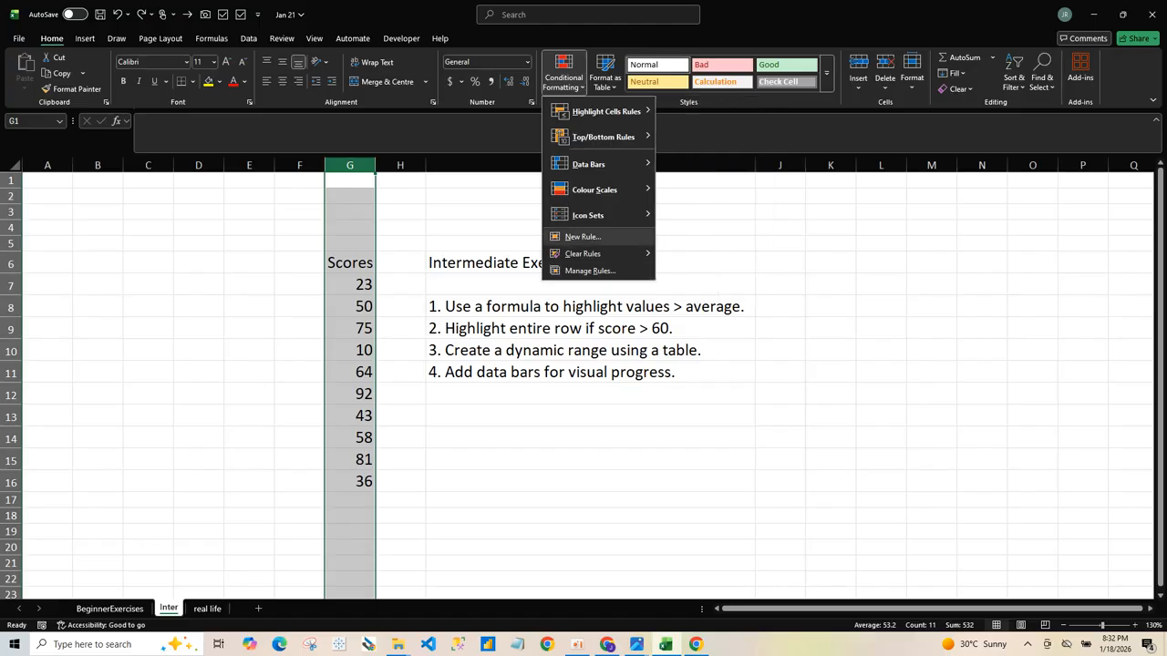
{"action": "mouse_move", "coordinate": [601, 137]}
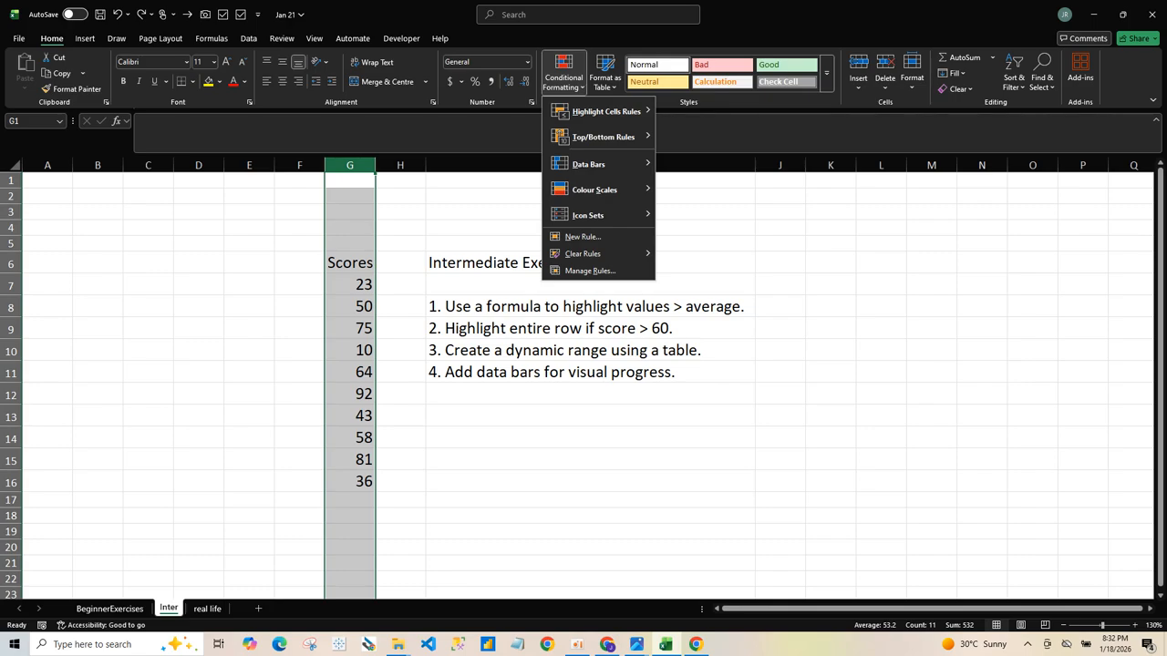
{"action": "key", "text": "Escape"}
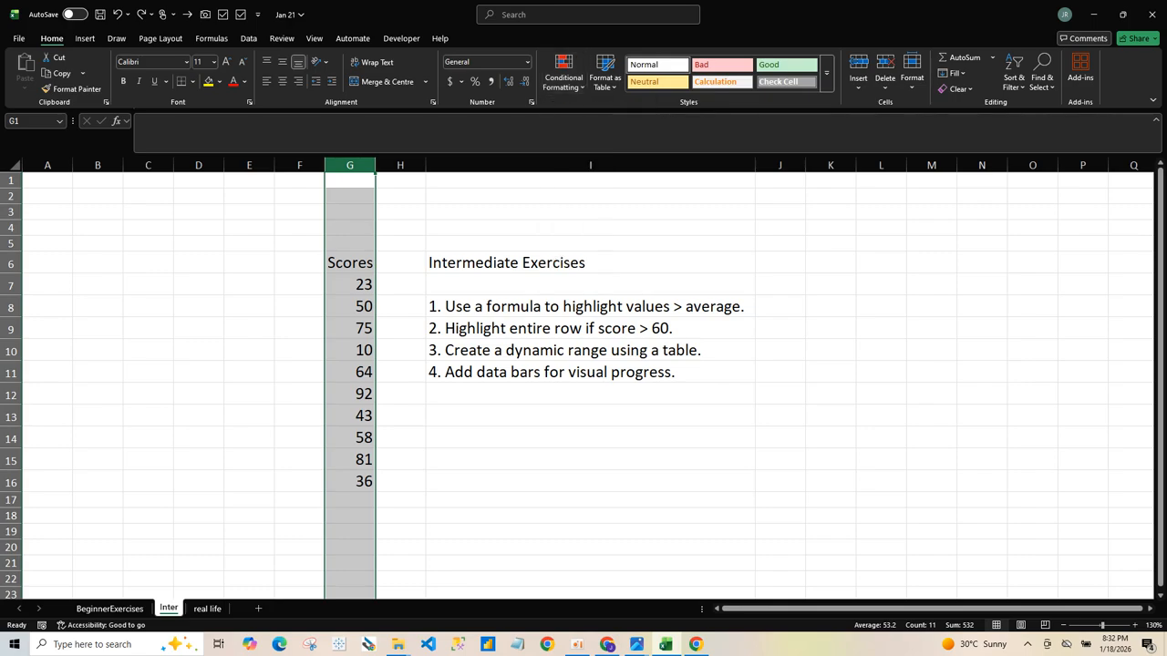
Calculate the average of the scores in G7:G16 in cell I14 with the AVERAGE function
{"action": "left_click", "coordinate": [589, 437]}
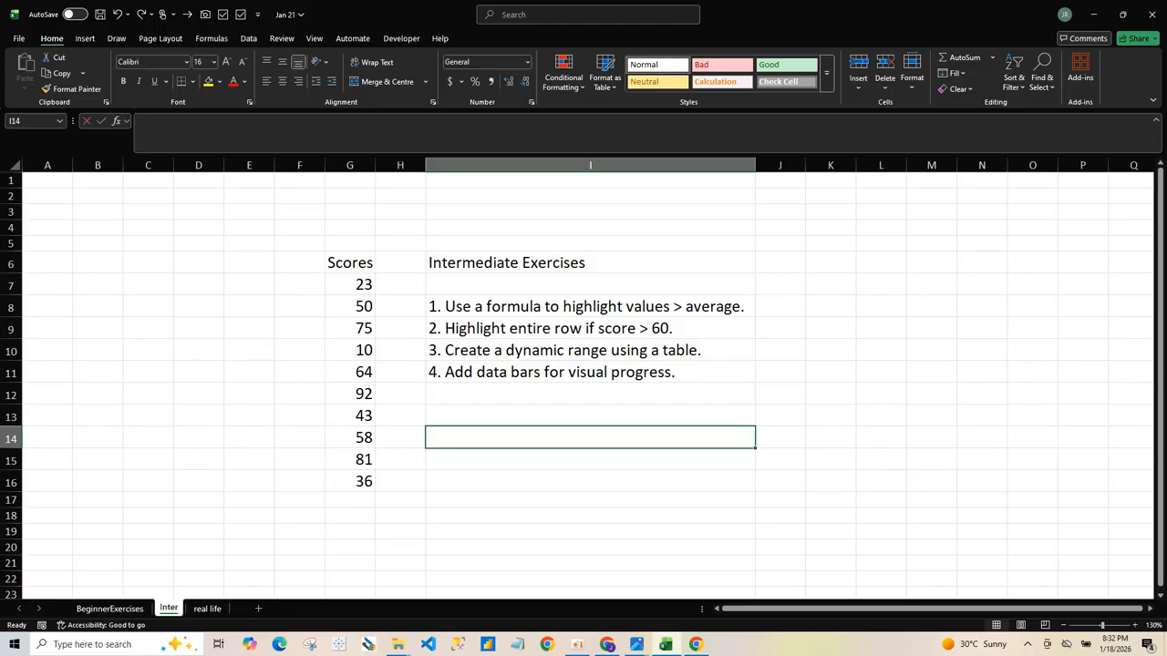
{"action": "type", "text": "=ave"}
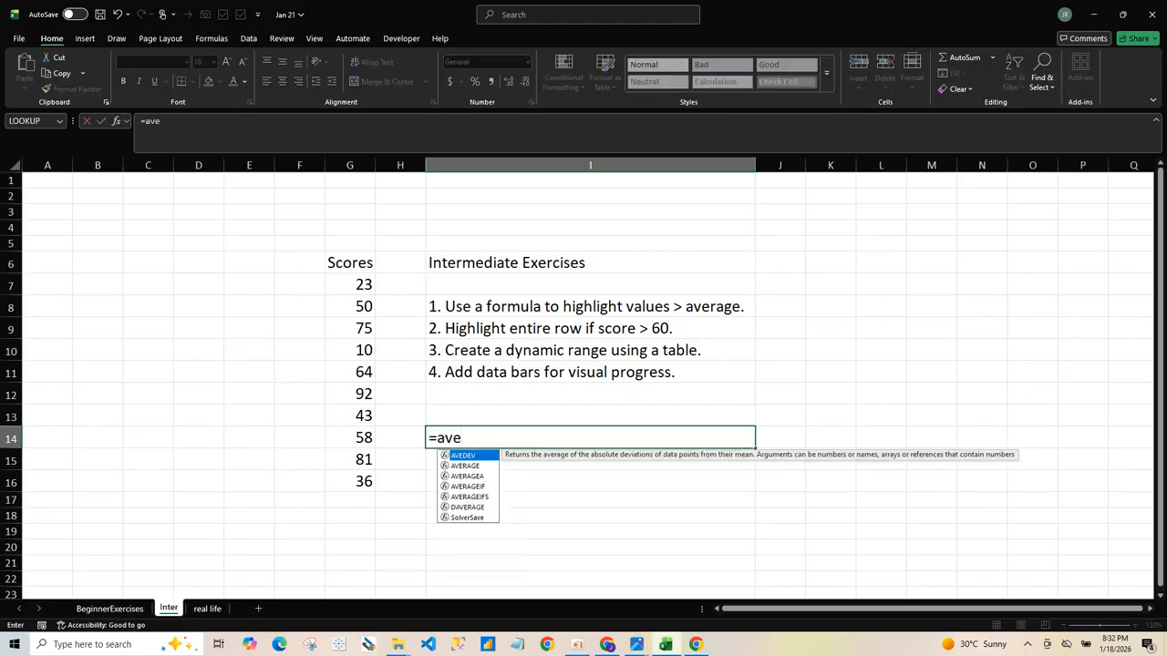
{"action": "key", "text": "Down"}
{"action": "key", "text": "Tab"}
{"action": "left_click_drag", "start_coordinate": [356, 285], "coordinate": [360, 488]}
{"action": "key", "text": "Return"}
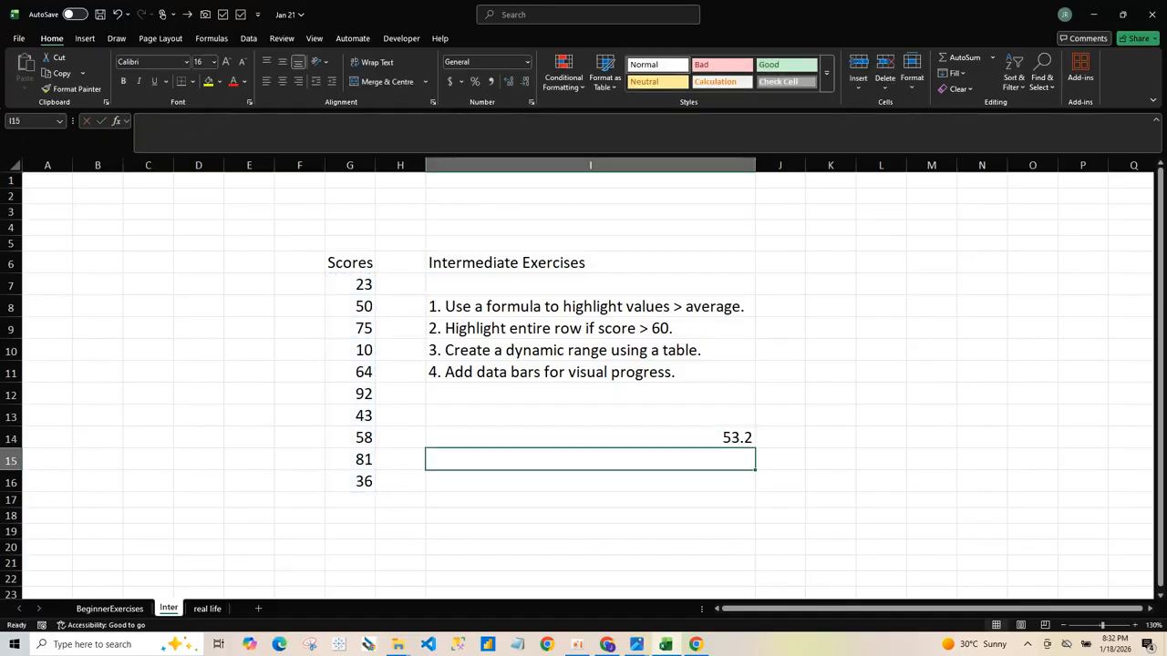
Delete the average formula from cell I14
{"action": "key", "text": "Up"}
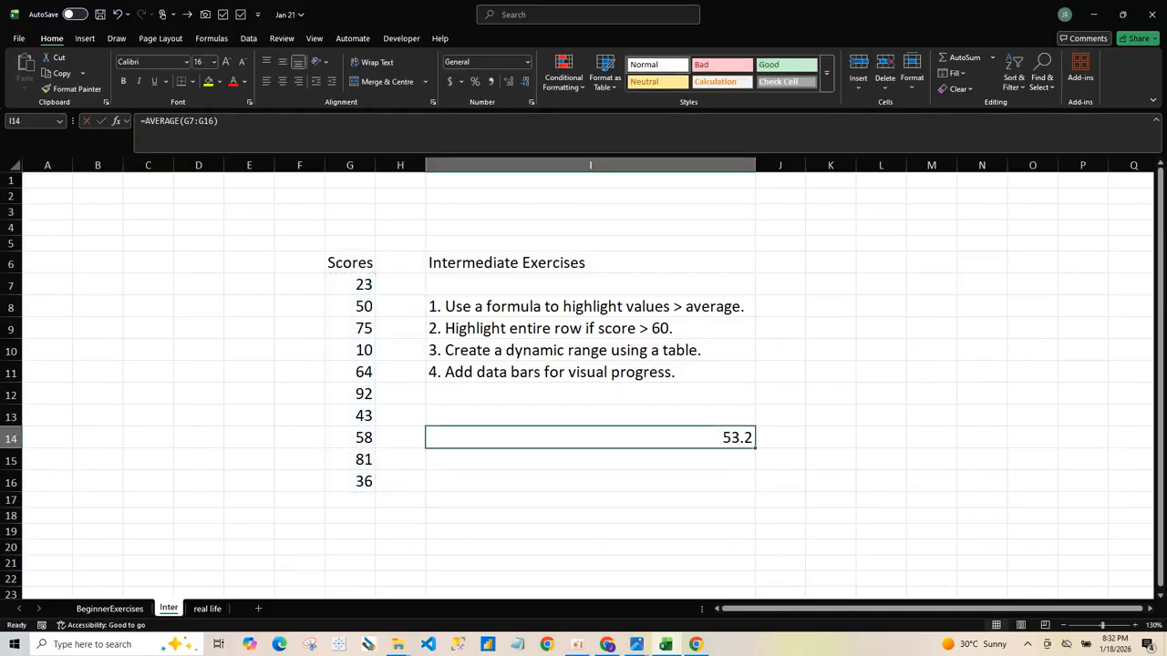
{"action": "key", "text": "BackSpace"}
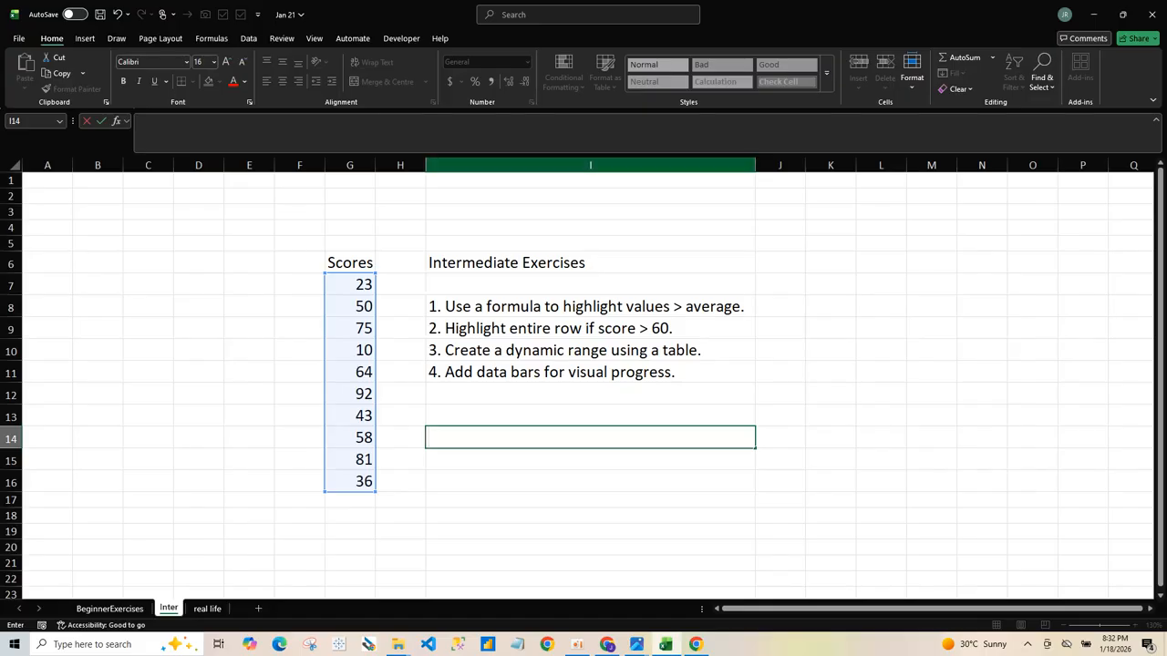
{"action": "left_click", "coordinate": [590, 372]}
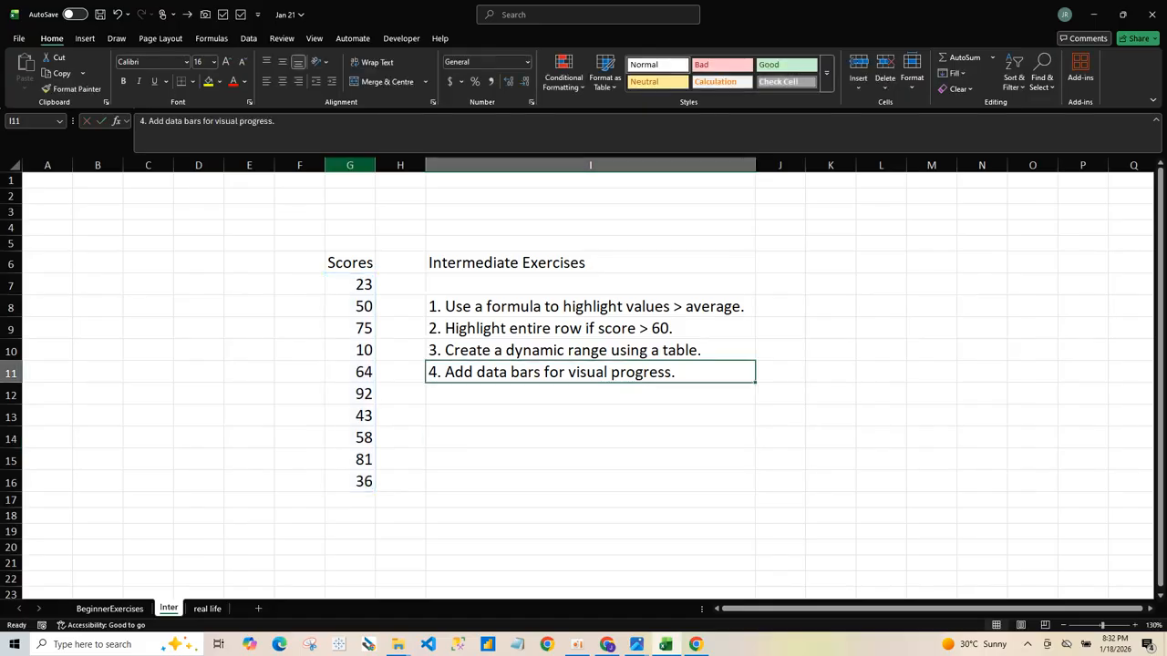
Highlight the cells greater than 50 in the whole of column G using Light Red Fill with Dark Red Text
{"action": "left_click", "coordinate": [349, 165]}
{"action": "left_click", "coordinate": [563, 73]}
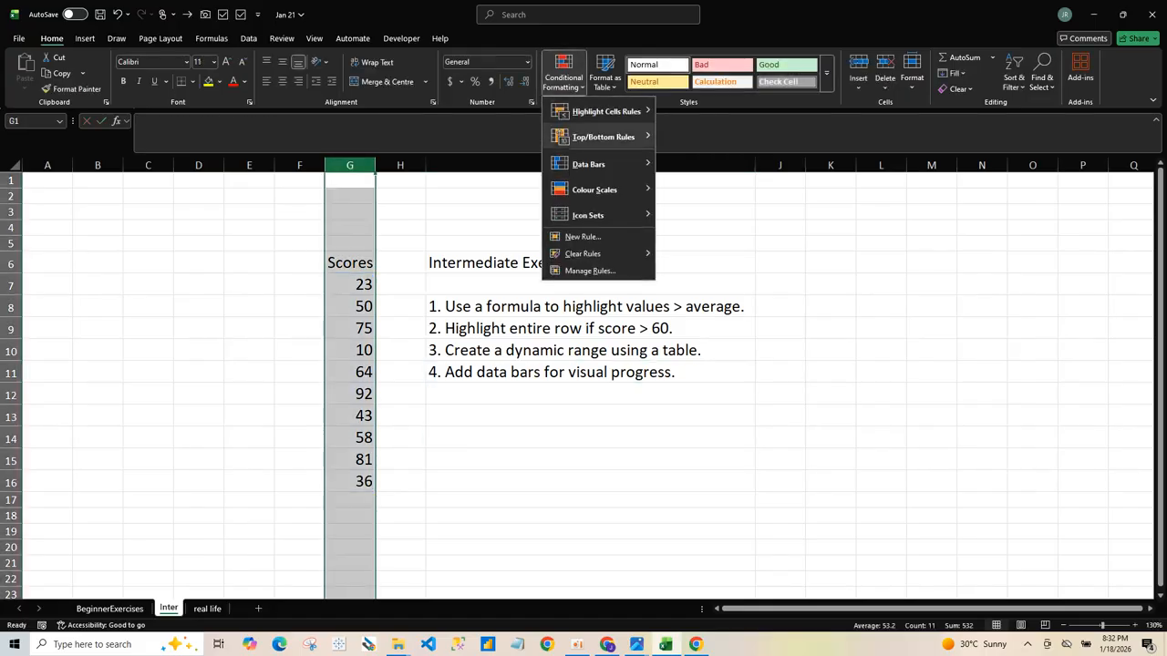
{"action": "mouse_move", "coordinate": [606, 111]}
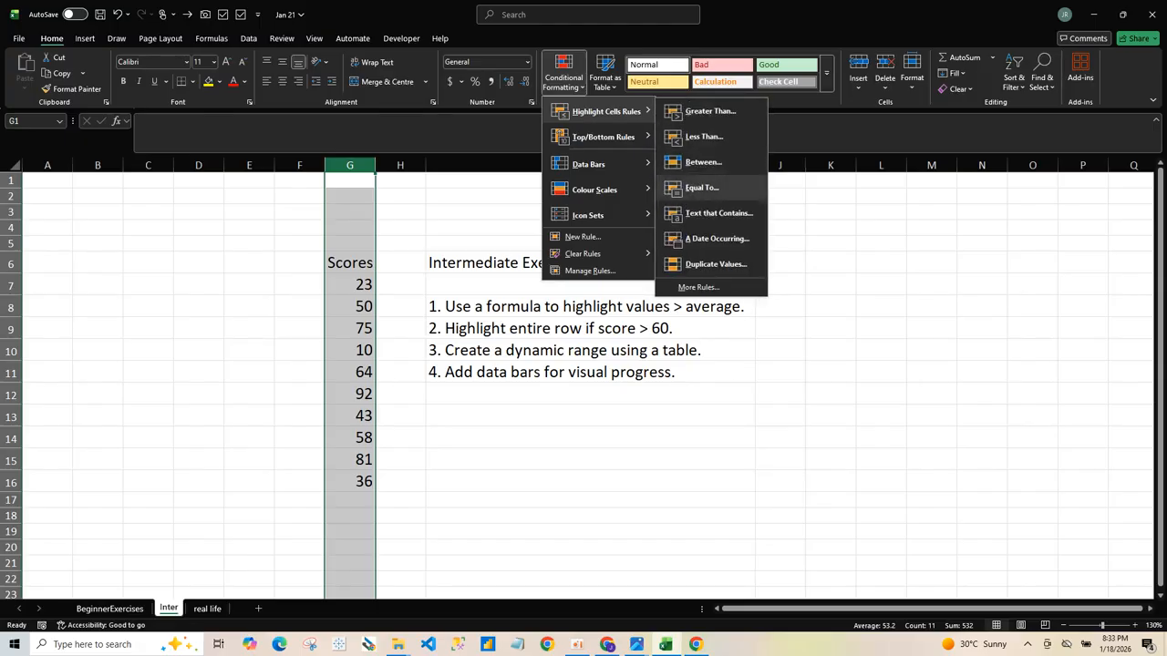
{"action": "left_click", "coordinate": [710, 111]}
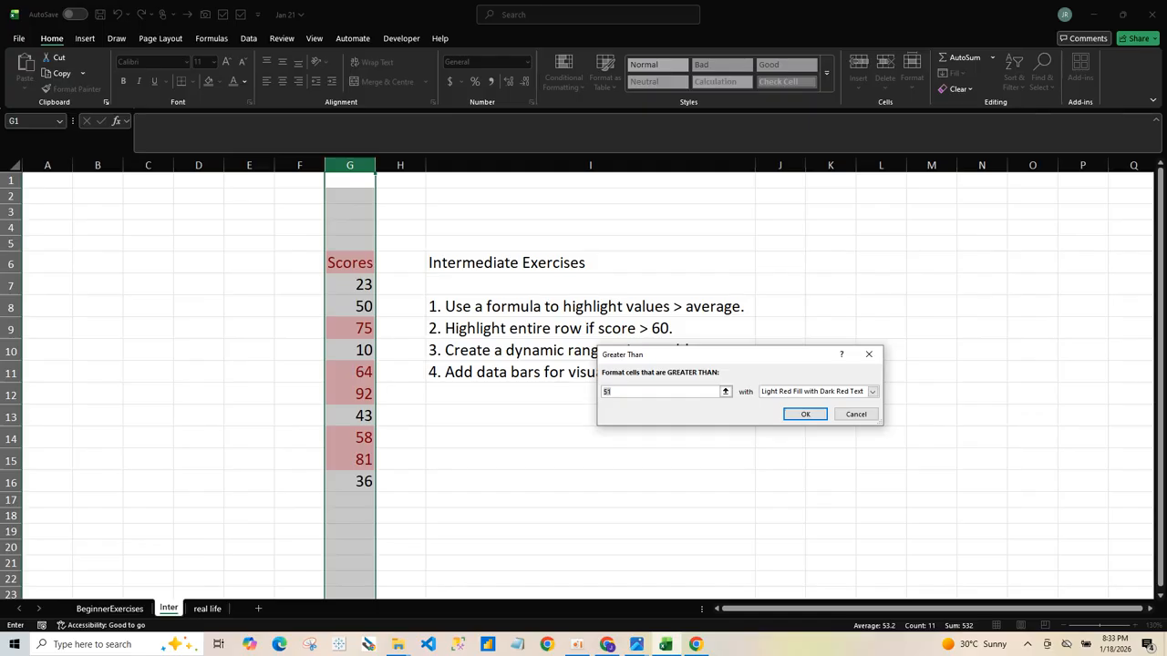
{"action": "type", "text": "5"}
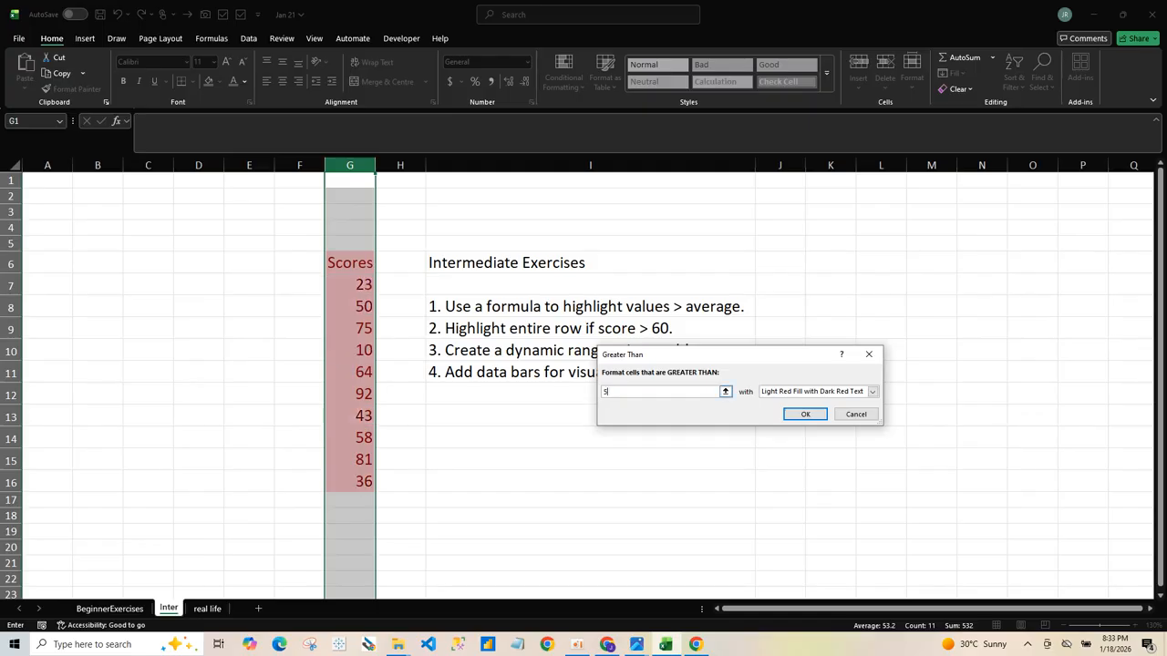
{"action": "type", "text": "0"}
{"action": "key", "text": "Return"}
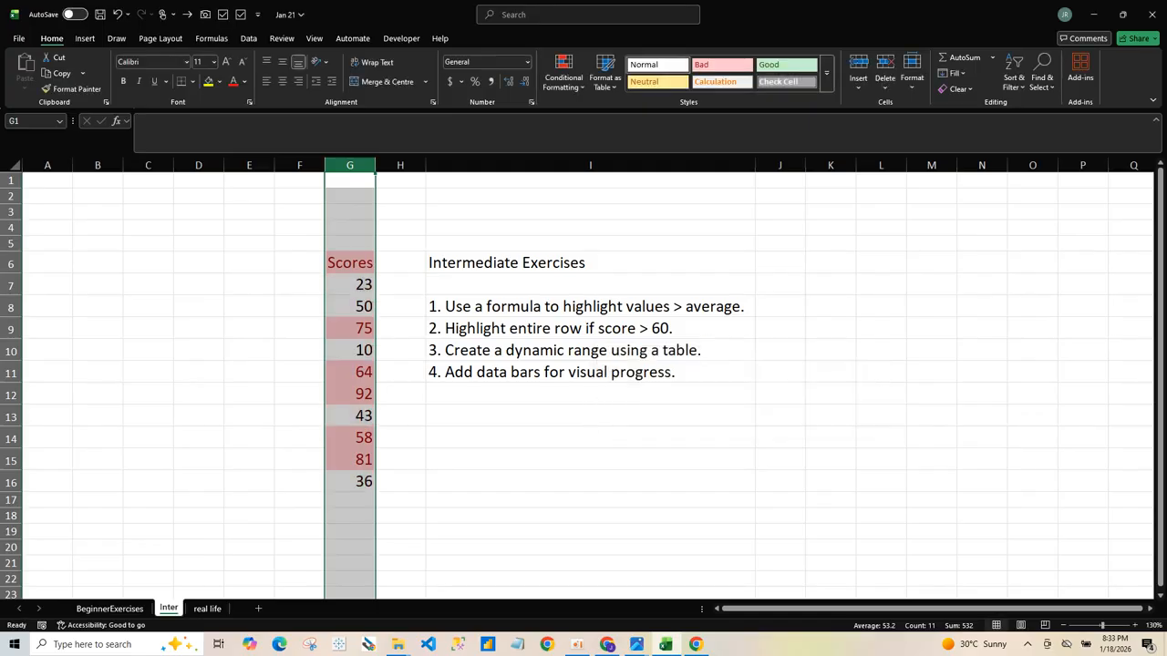
Check the highlighted scores in G7:G16 and undo the greater-than-50 rule
{"action": "left_click_drag", "start_coordinate": [360, 284], "coordinate": [361, 481]}
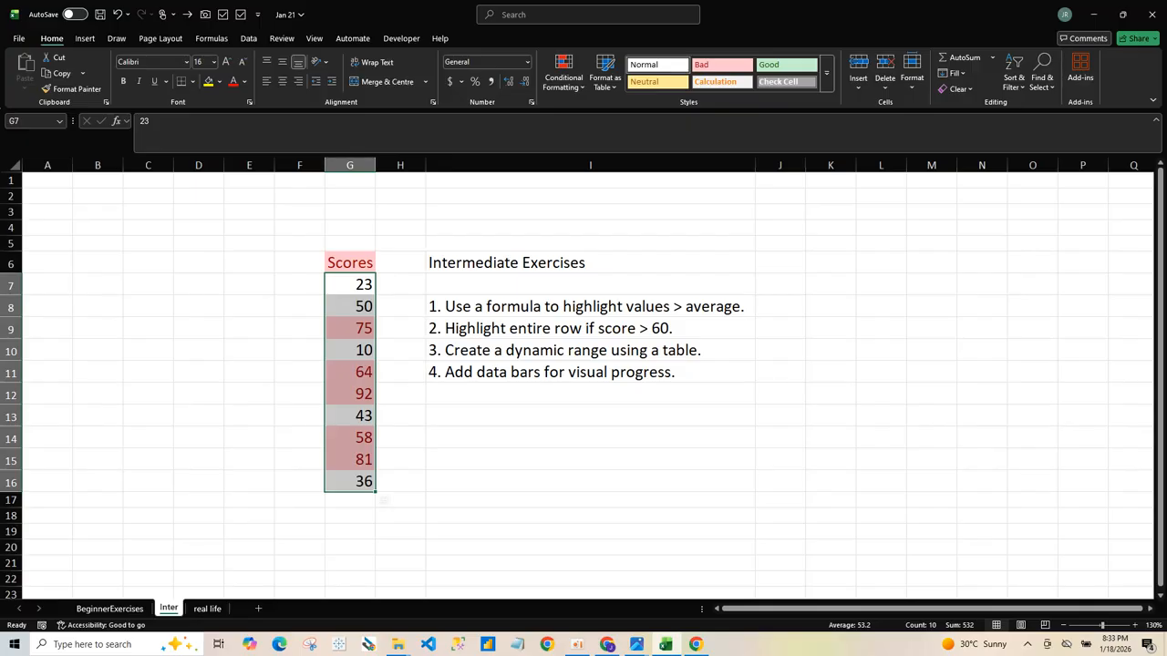
{"action": "key", "text": "ctrl+z"}
Highlight the scores greater than 60 in G7:G16 using Light Red Fill with Dark Red Text and check the highlighted cells
{"action": "left_click_drag", "start_coordinate": [351, 285], "coordinate": [351, 481]}
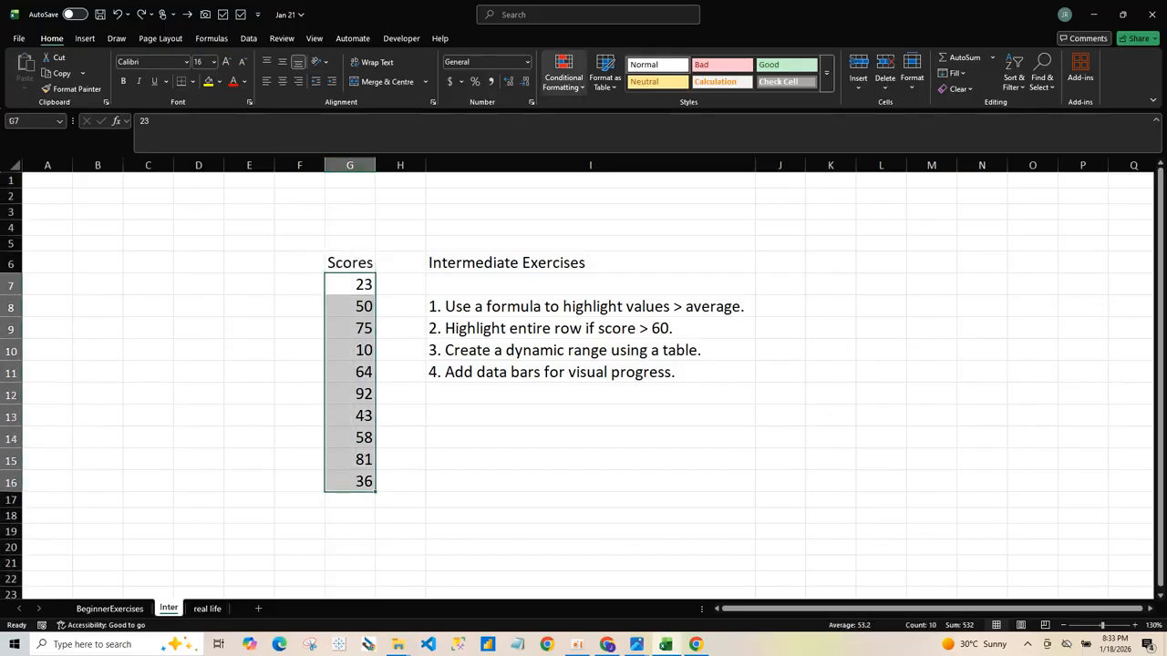
{"action": "left_click", "coordinate": [563, 74]}
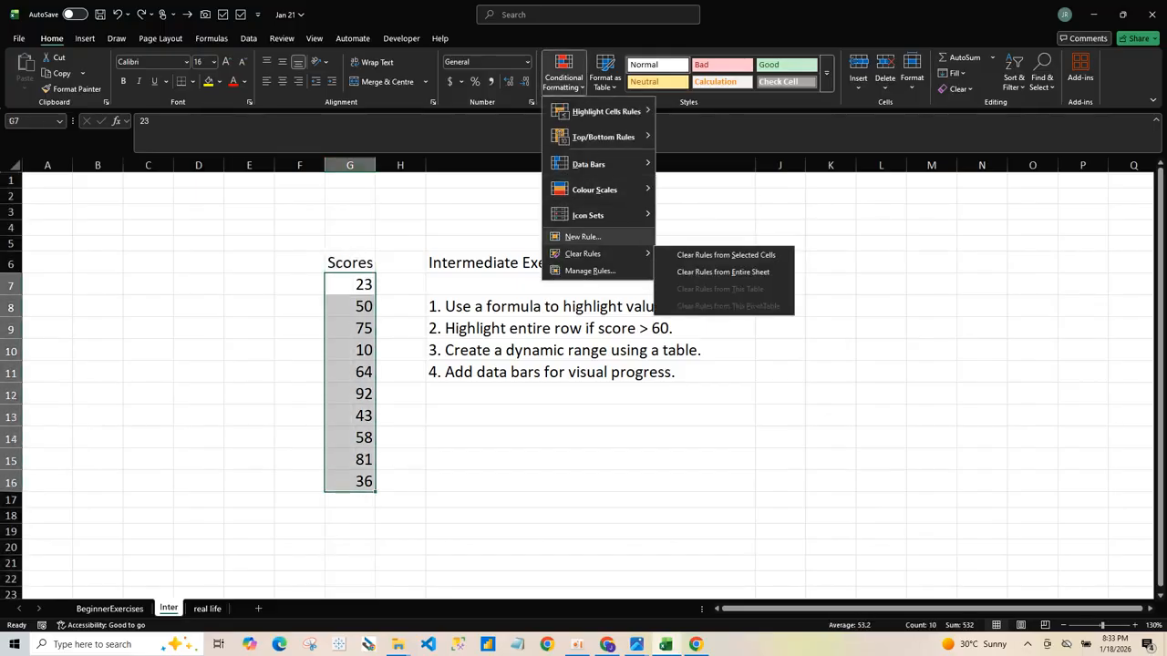
{"action": "mouse_move", "coordinate": [606, 112]}
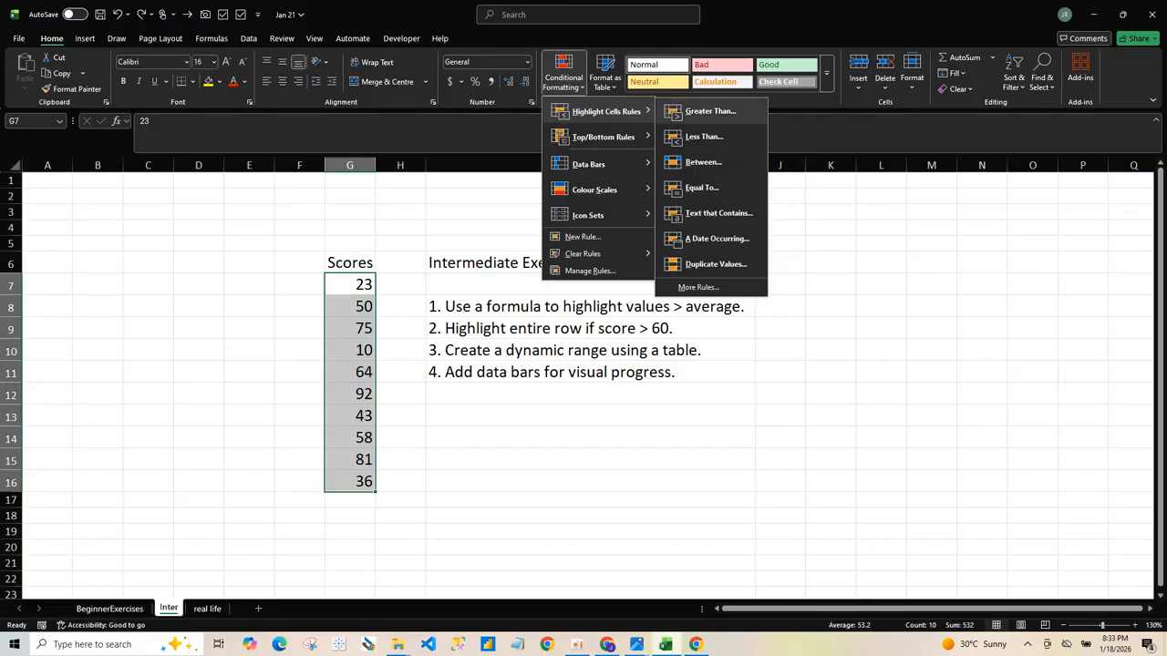
{"action": "left_click", "coordinate": [710, 111]}
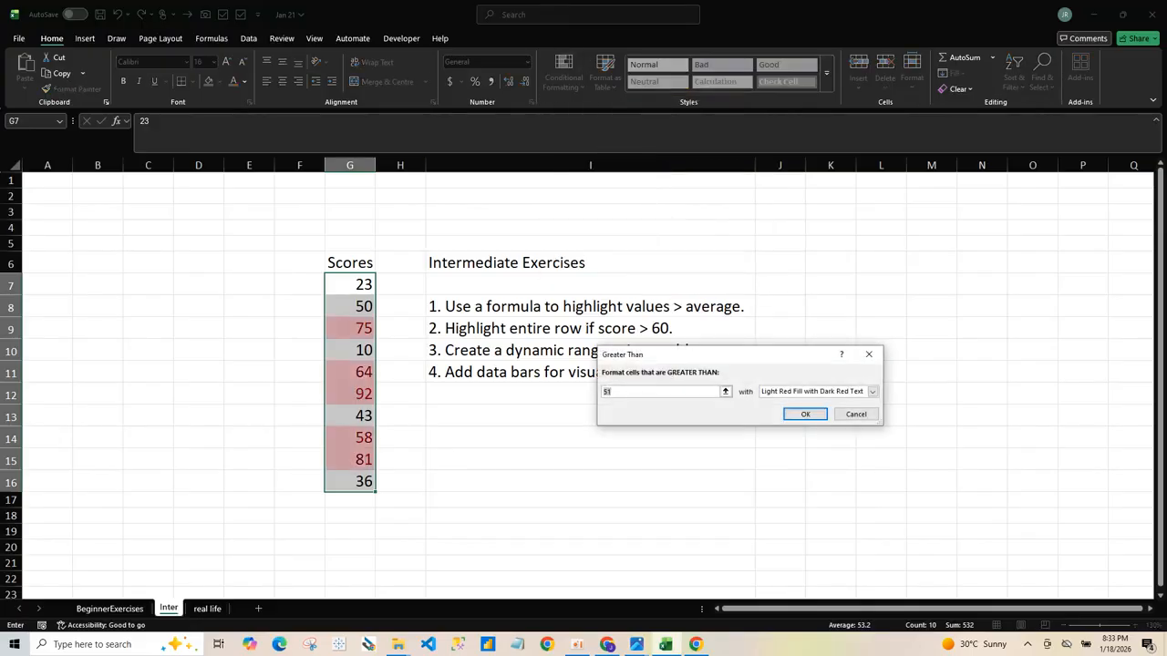
{"action": "type", "text": "60"}
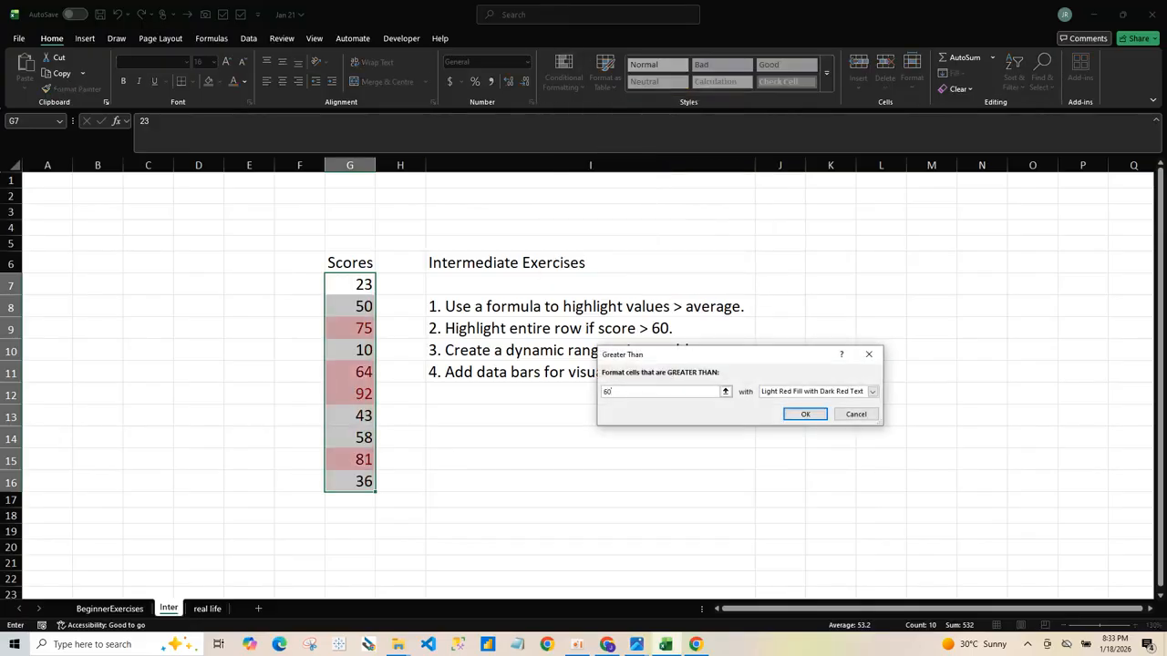
{"action": "key", "text": "Return"}
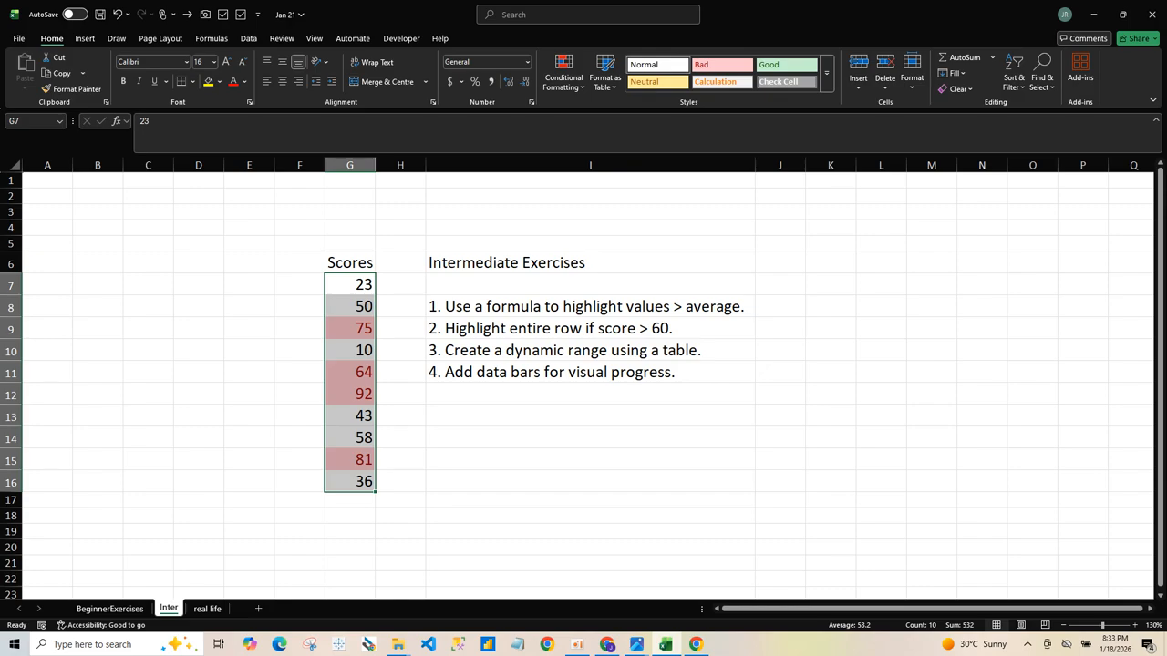
{"action": "left_click", "coordinate": [350, 328]}
{"action": "left_click", "coordinate": [350, 394]}
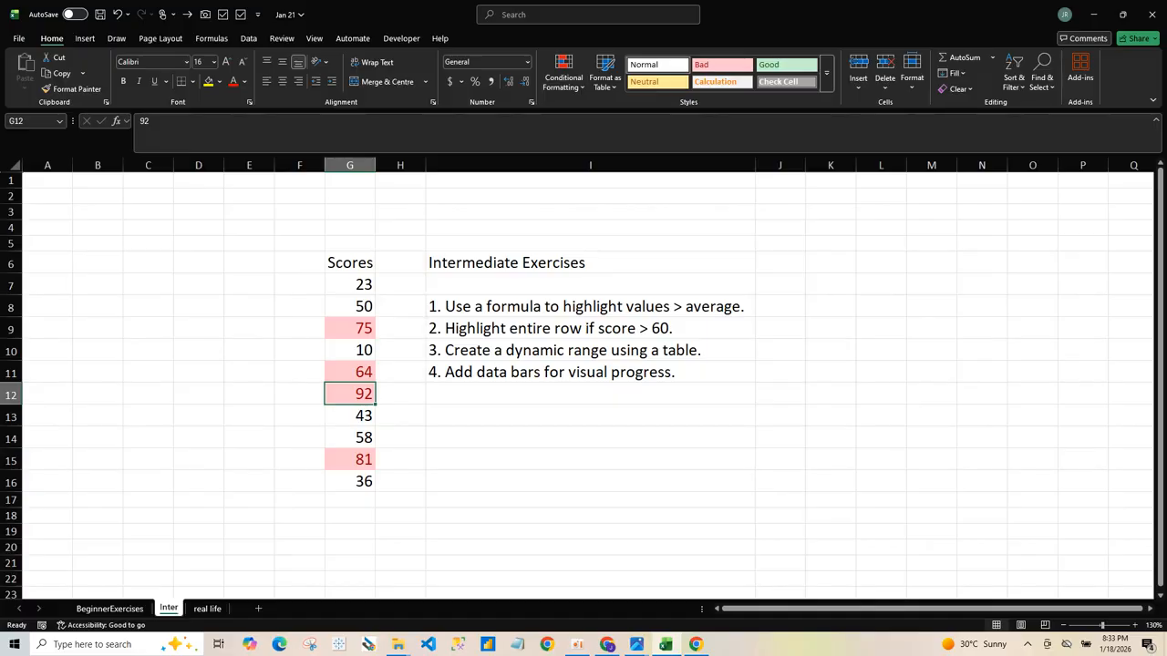
{"action": "left_click_drag", "start_coordinate": [360, 284], "coordinate": [383, 498]}
{"action": "left_click", "coordinate": [564, 75]}
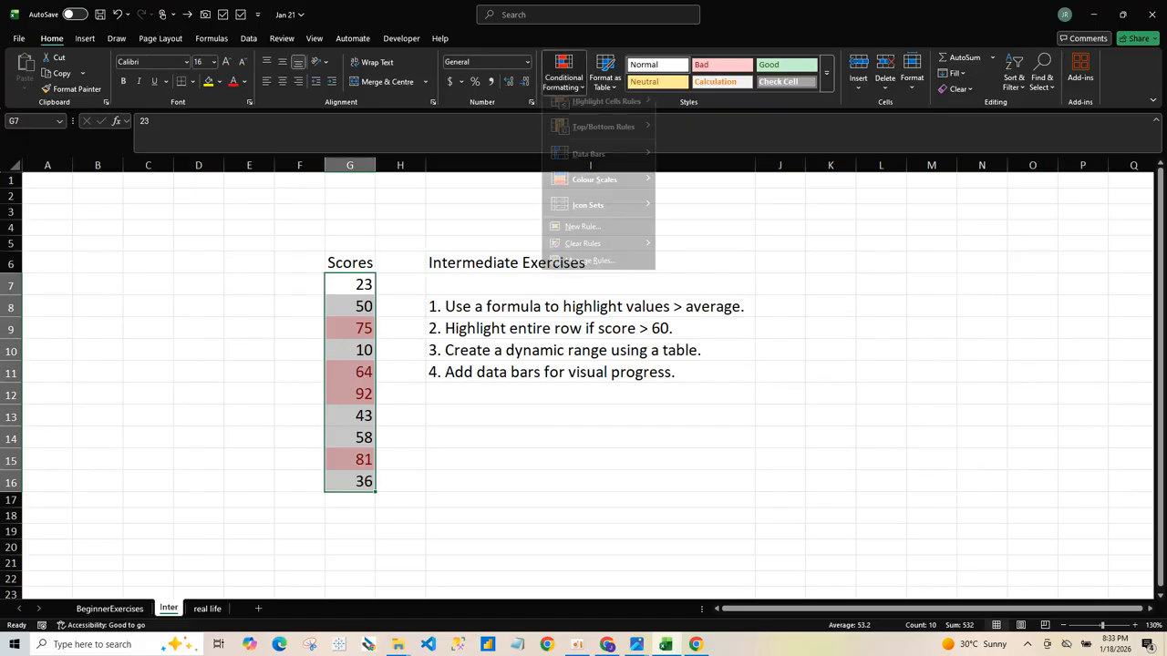
{"action": "mouse_move", "coordinate": [597, 189]}
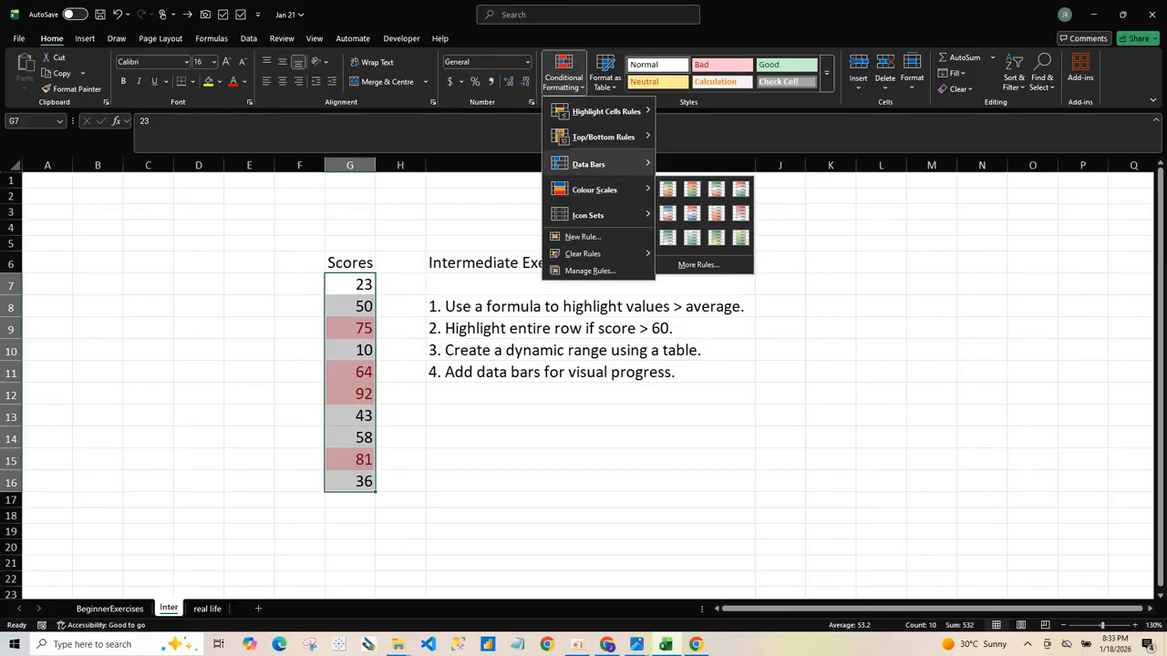
{"action": "mouse_move", "coordinate": [592, 165]}
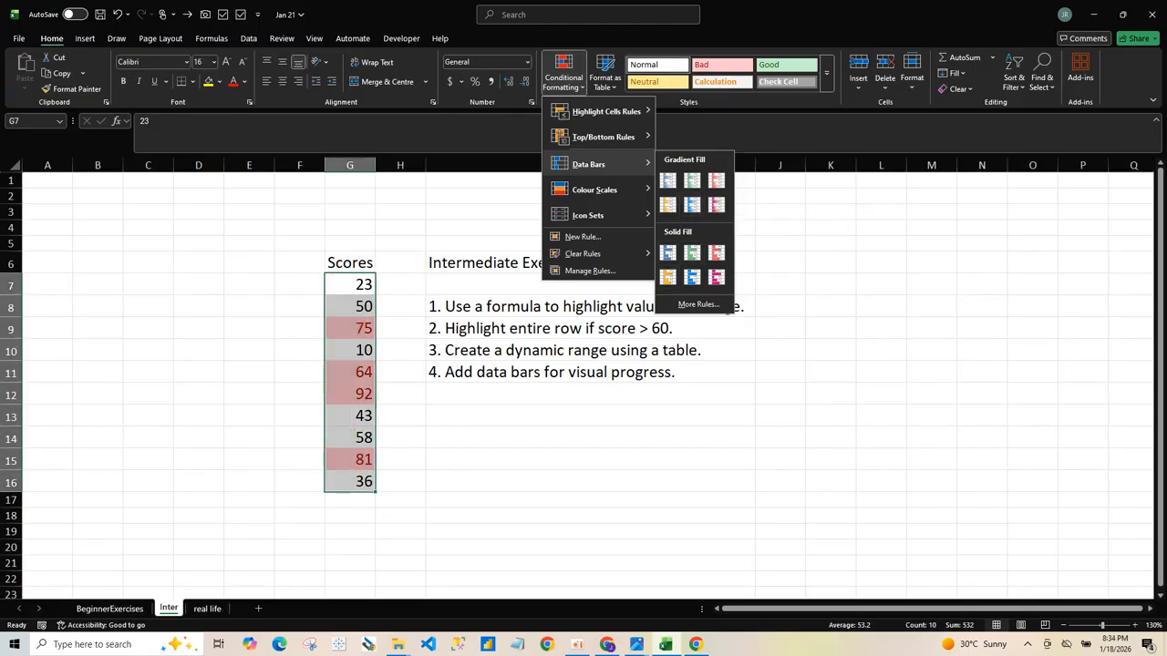
{"action": "left_click", "coordinate": [638, 373]}
{"action": "left_click", "coordinate": [638, 372]}
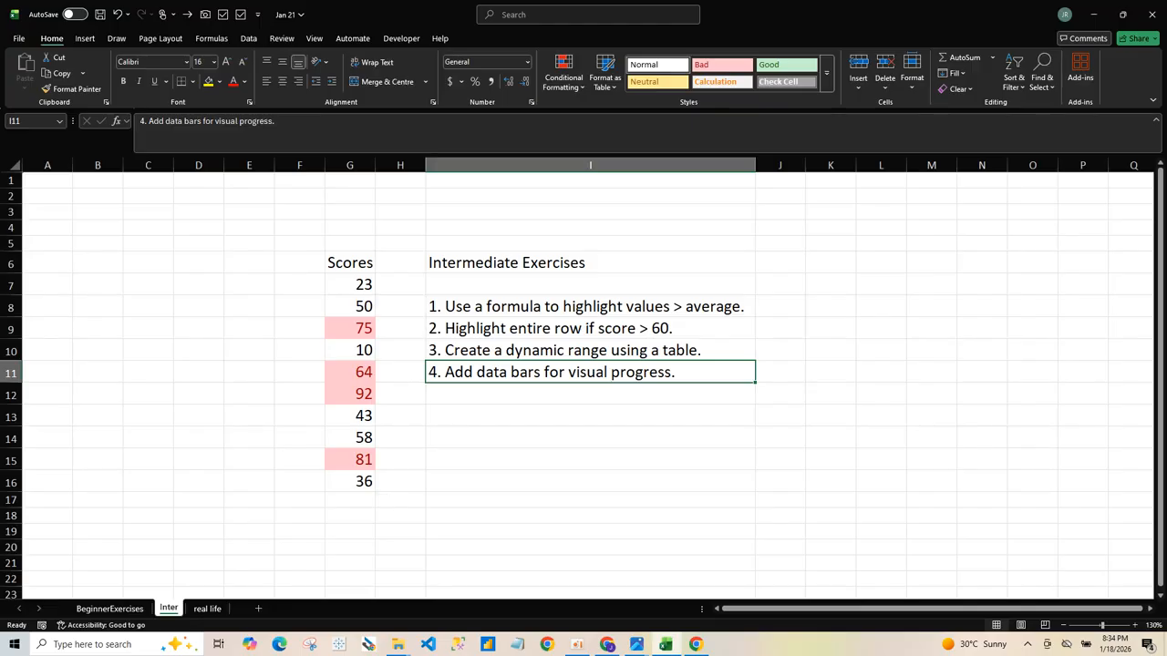
Open the real life sheet and select the sales values in E5:E12
{"action": "left_click", "coordinate": [206, 608]}
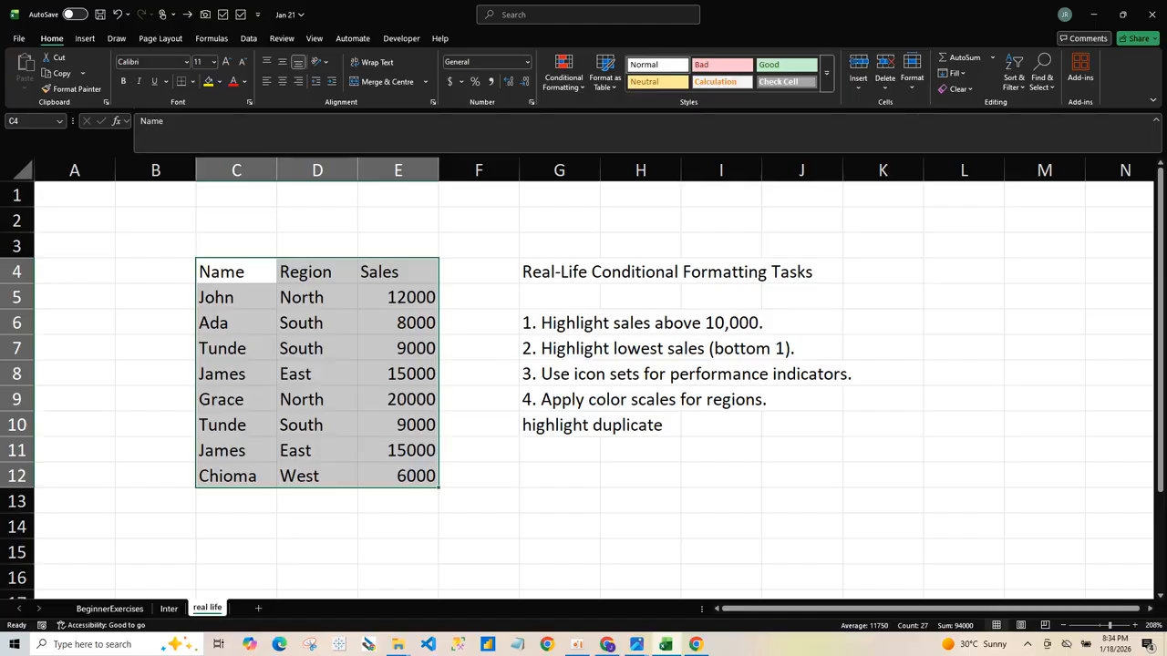
{"action": "left_click", "coordinate": [399, 298]}
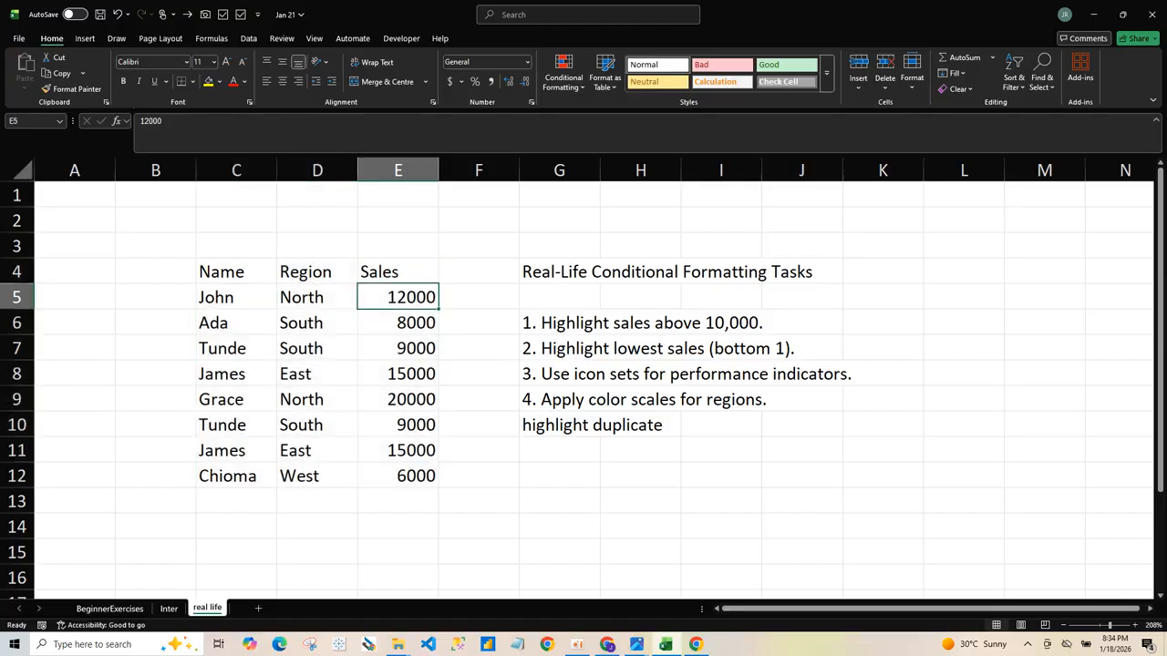
{"action": "left_click_drag", "start_coordinate": [398, 298], "coordinate": [401, 475]}
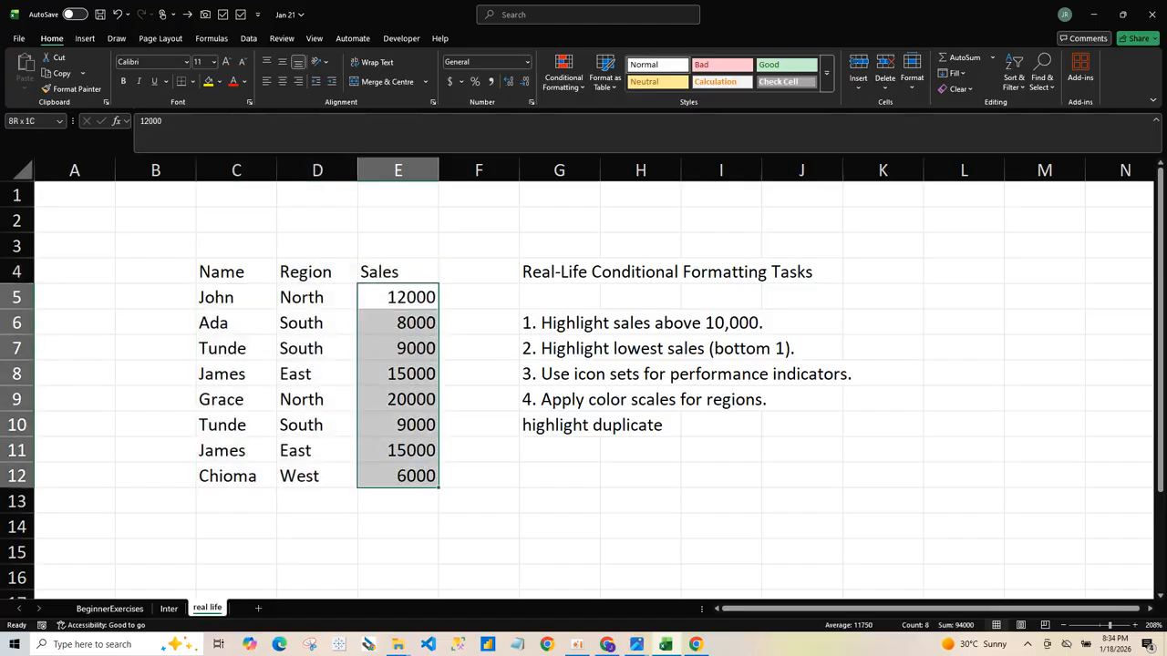
Highlight the sales greater than 10000 in E5:E12 using Light Red Fill with Dark Red Text, and undo the rule
{"action": "left_click", "coordinate": [563, 75]}
{"action": "mouse_move", "coordinate": [604, 111]}
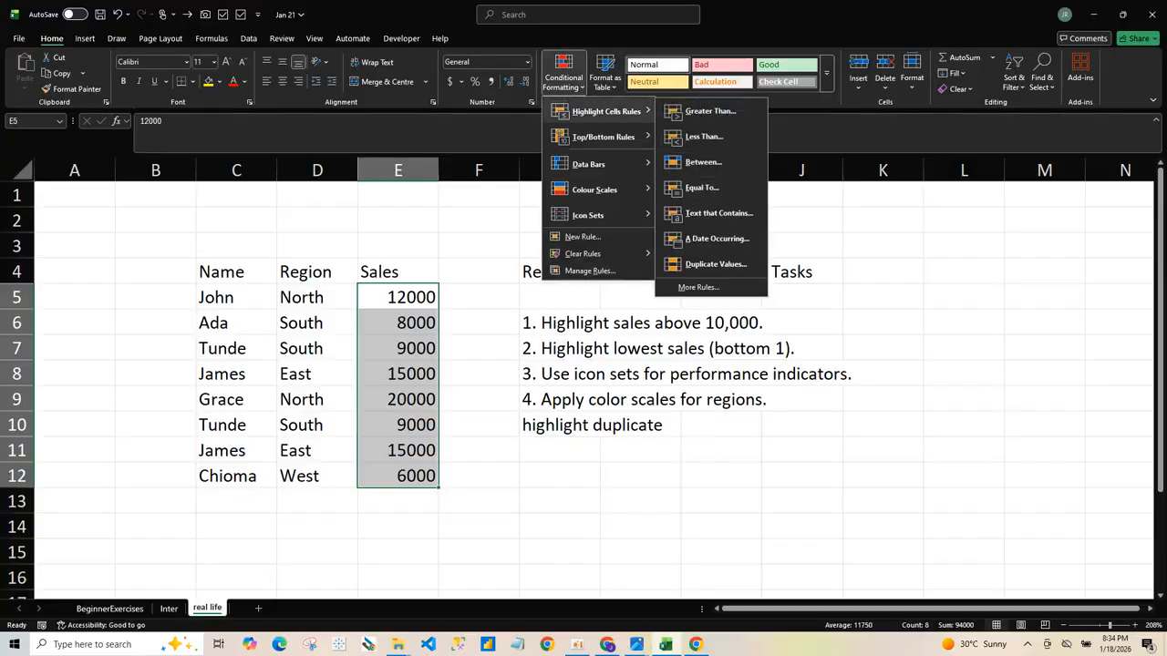
{"action": "mouse_move", "coordinate": [603, 136]}
{"action": "left_click", "coordinate": [710, 110]}
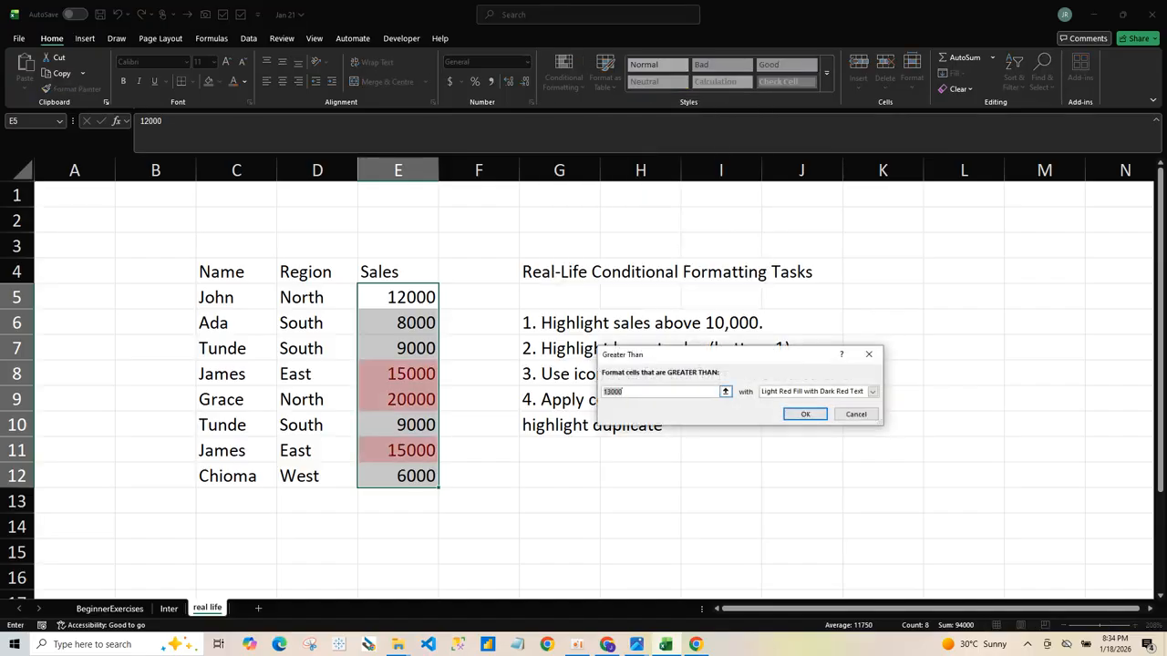
{"action": "type", "text": "10000"}
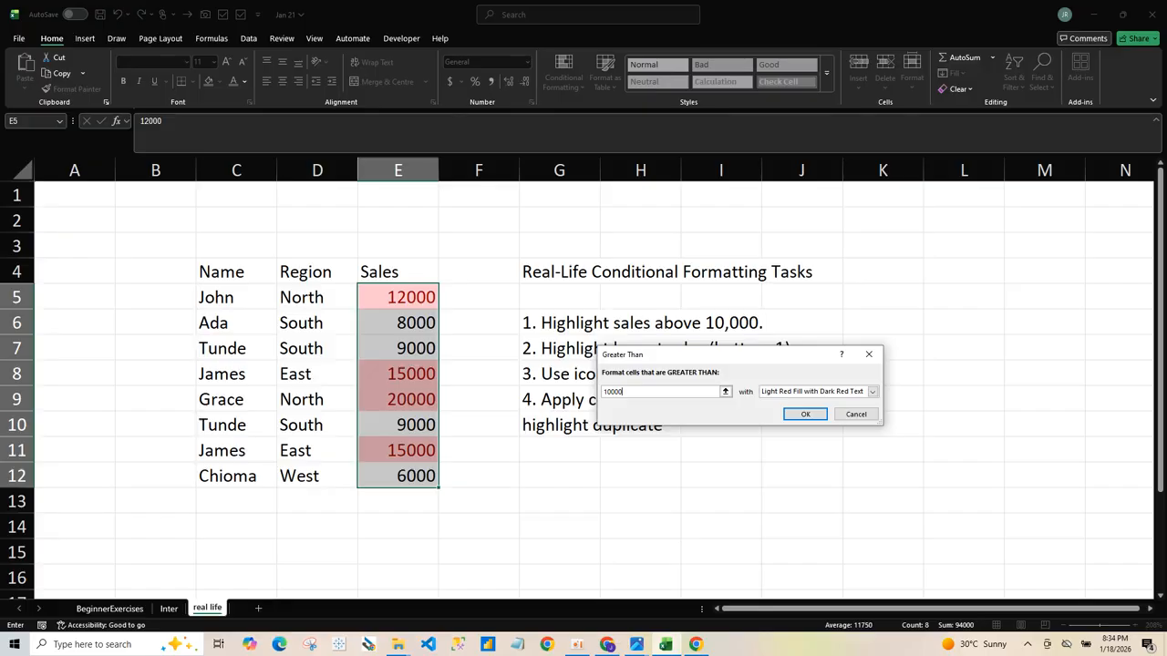
{"action": "key", "text": "Return"}
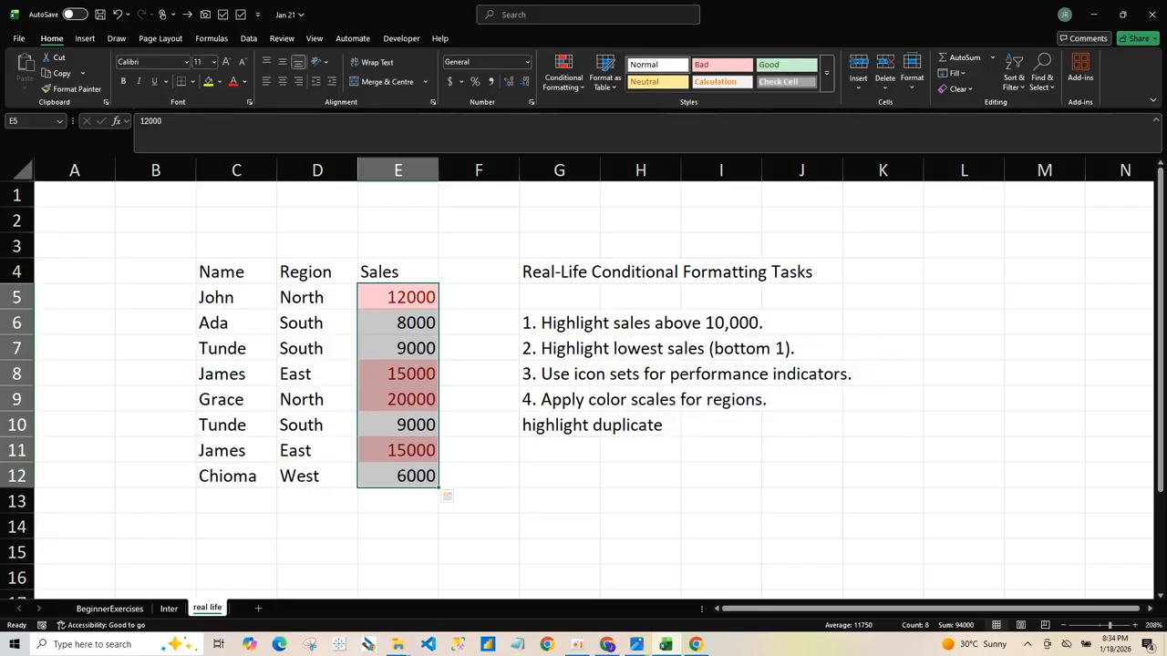
{"action": "key", "text": "ctrl+z"}
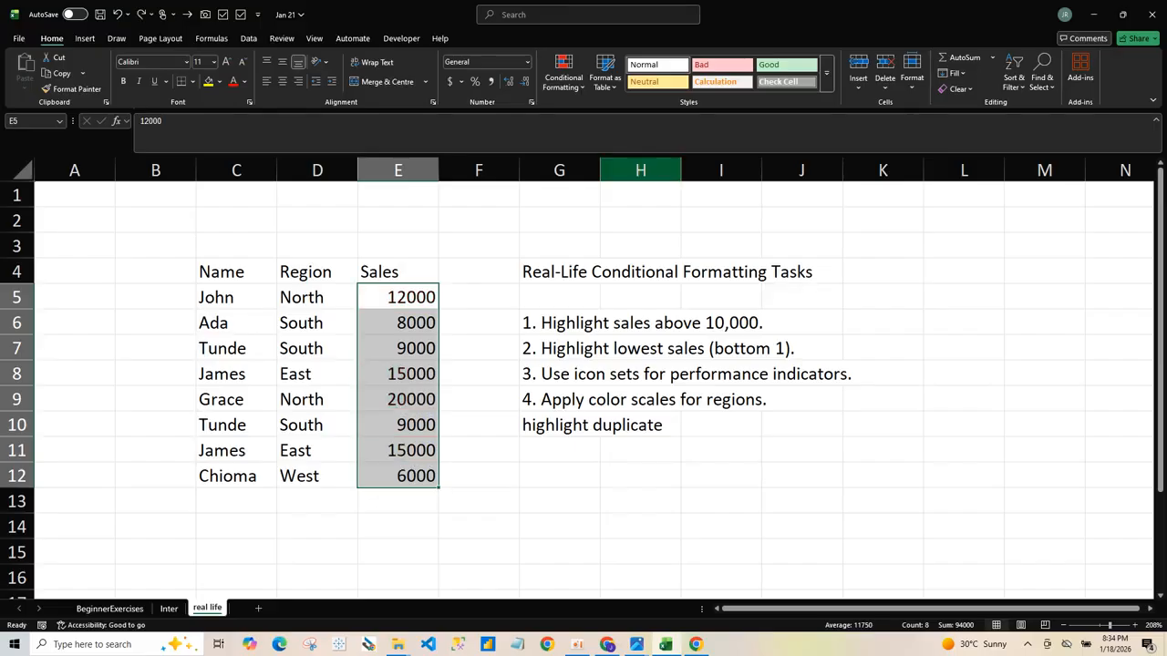
Highlight the bottom 1 item of the sales in E5:E12 using Light Red Fill with Dark Red Text, and undo the rule
{"action": "left_click", "coordinate": [564, 73]}
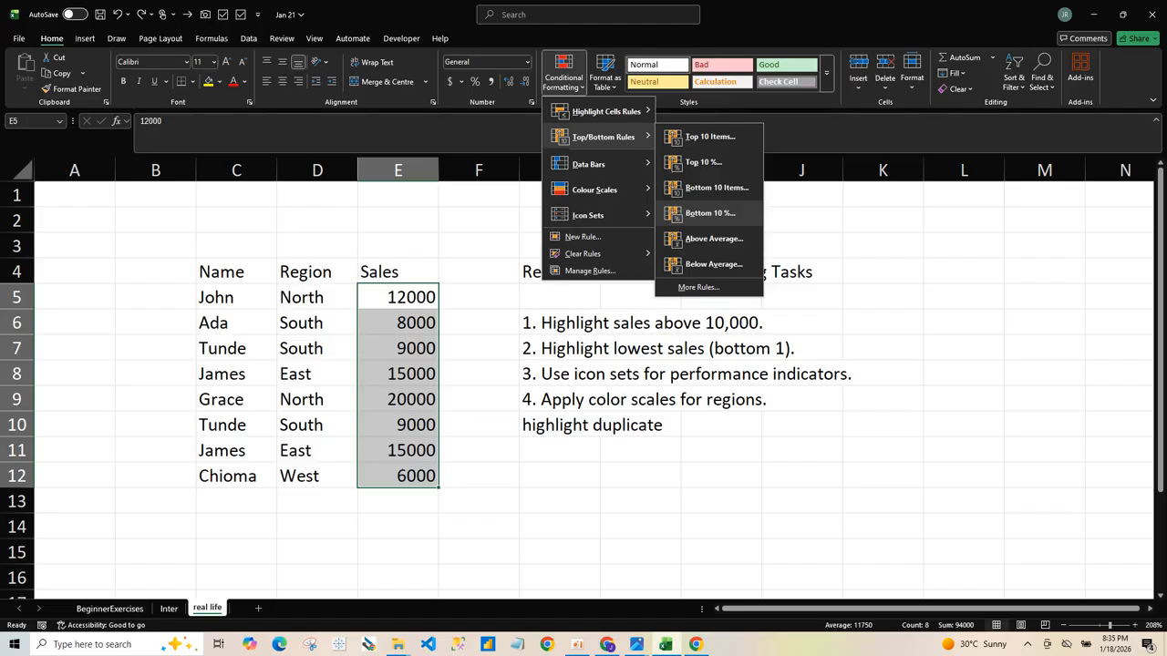
{"action": "left_click", "coordinate": [716, 187]}
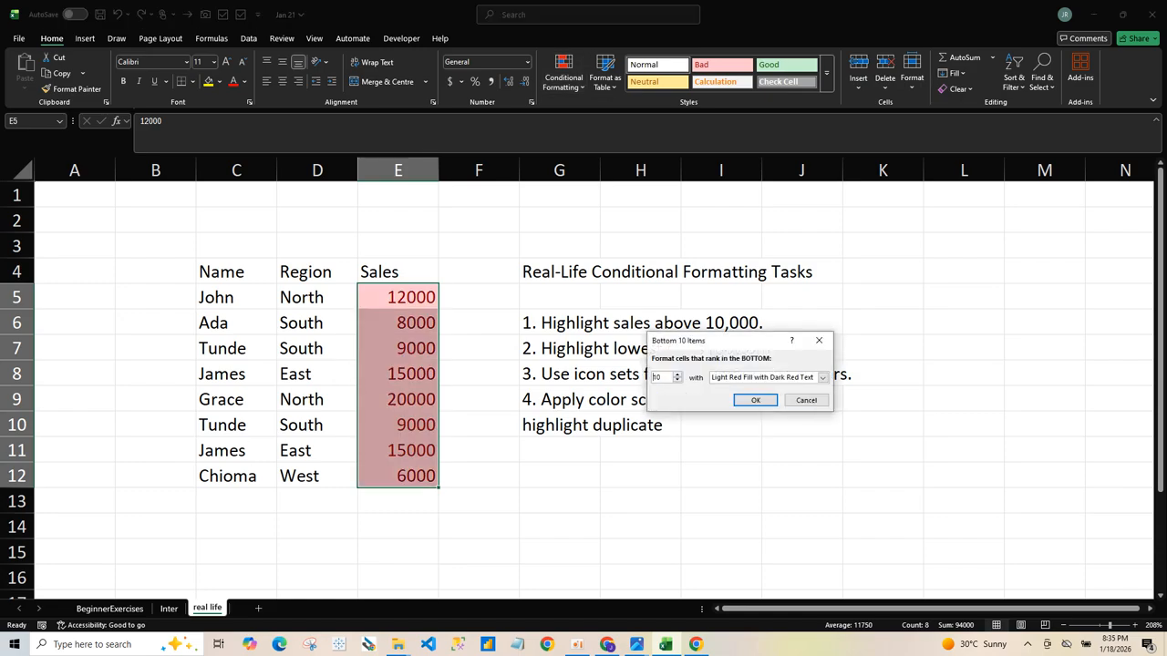
{"action": "type", "text": "1"}
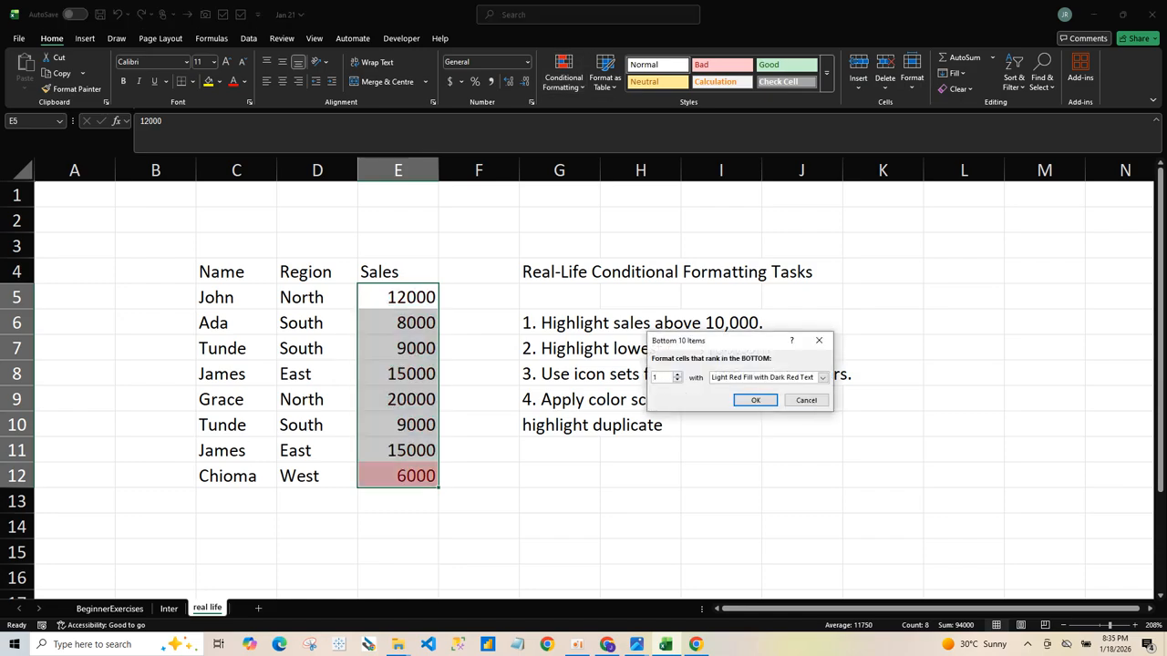
{"action": "left_click", "coordinate": [756, 400]}
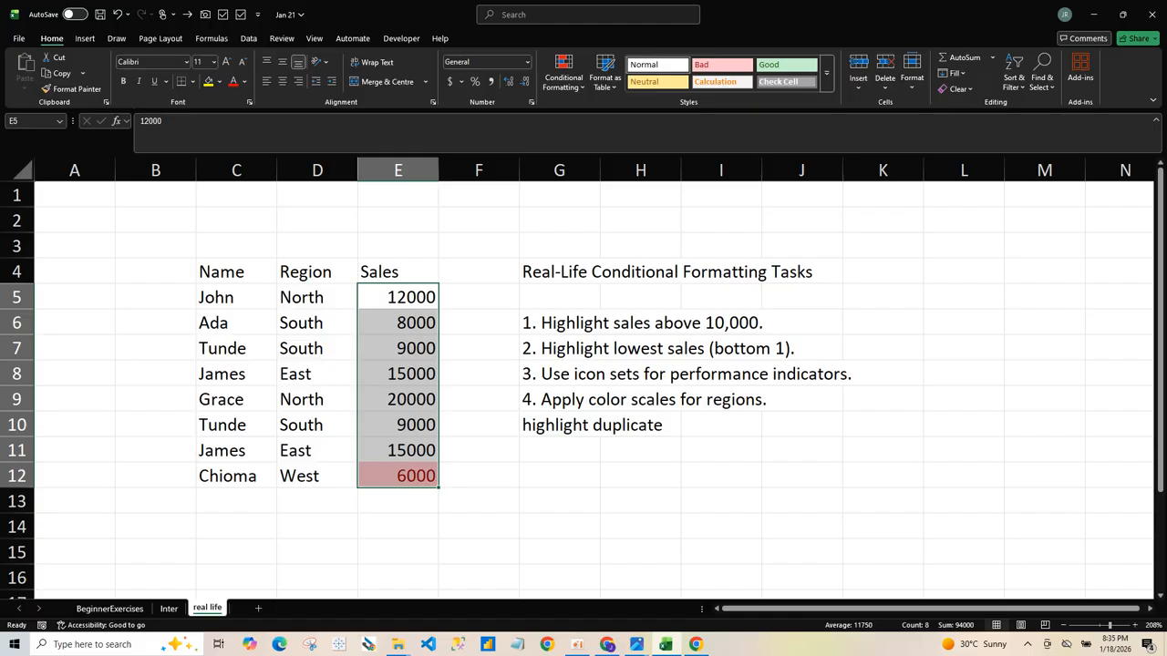
{"action": "key", "text": "ctrl+z"}
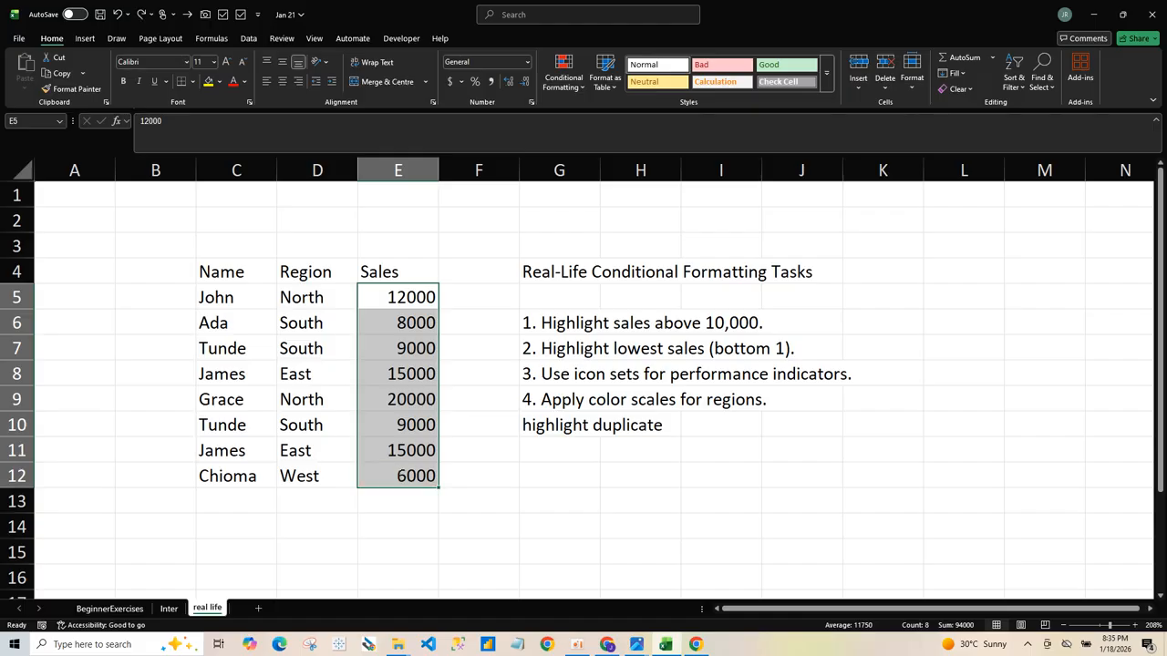
Reapply the bottom-items rule with rank 1 to the sales values and undo it again
{"action": "left_click", "coordinate": [563, 75]}
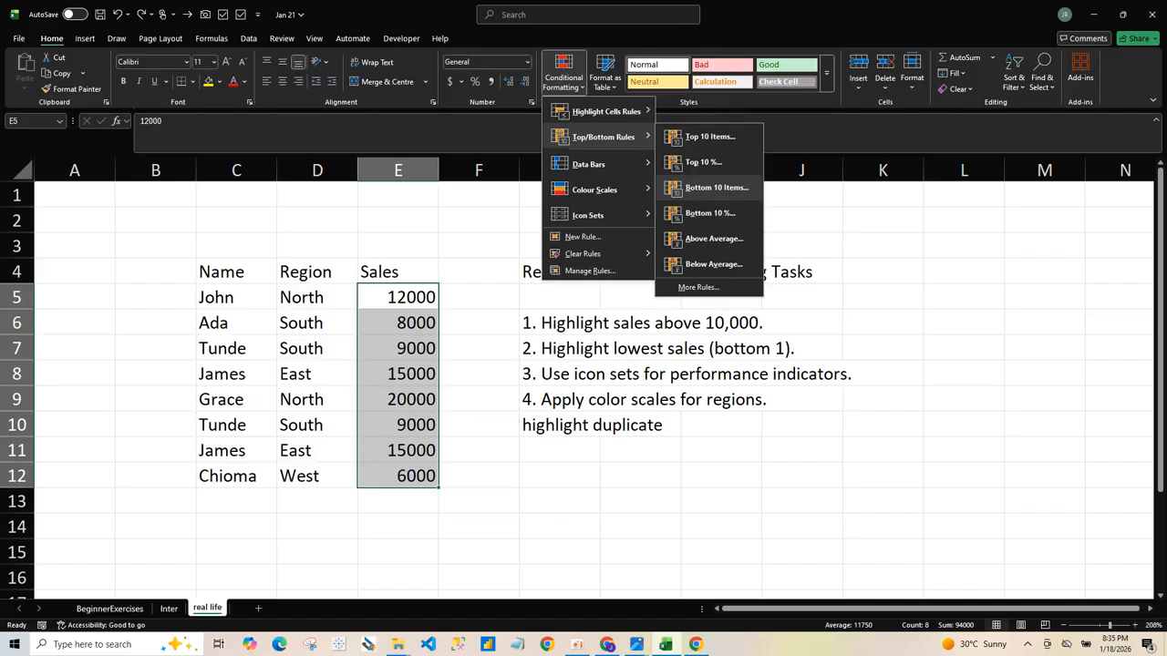
{"action": "left_click", "coordinate": [717, 187]}
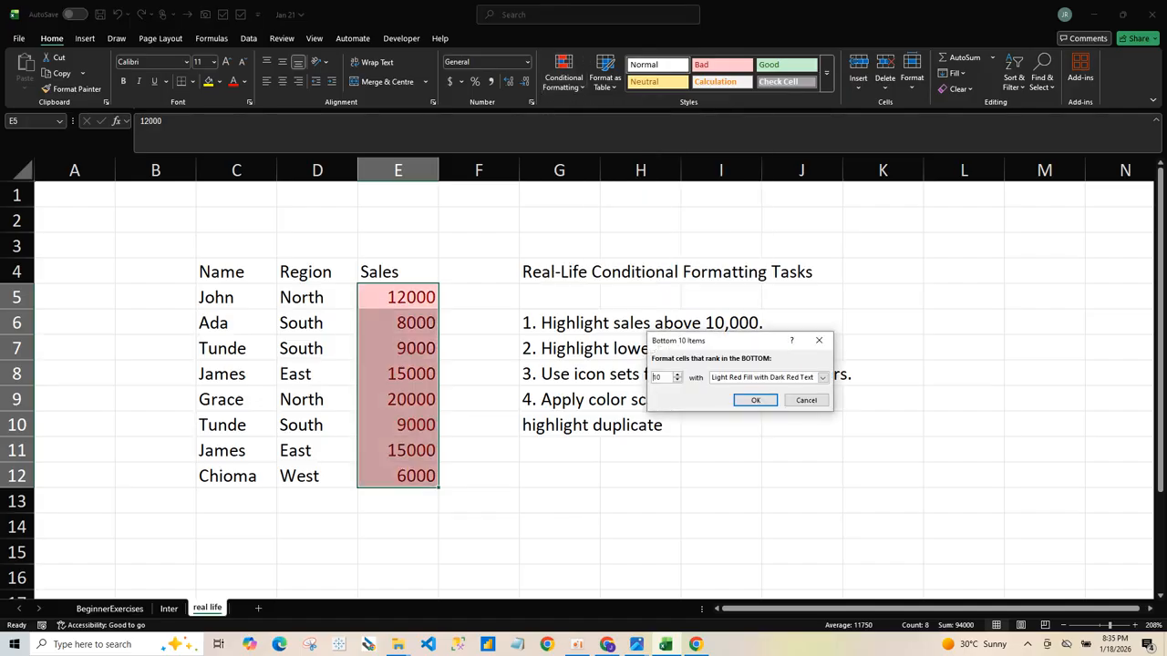
{"action": "key", "text": "BackSpace"}
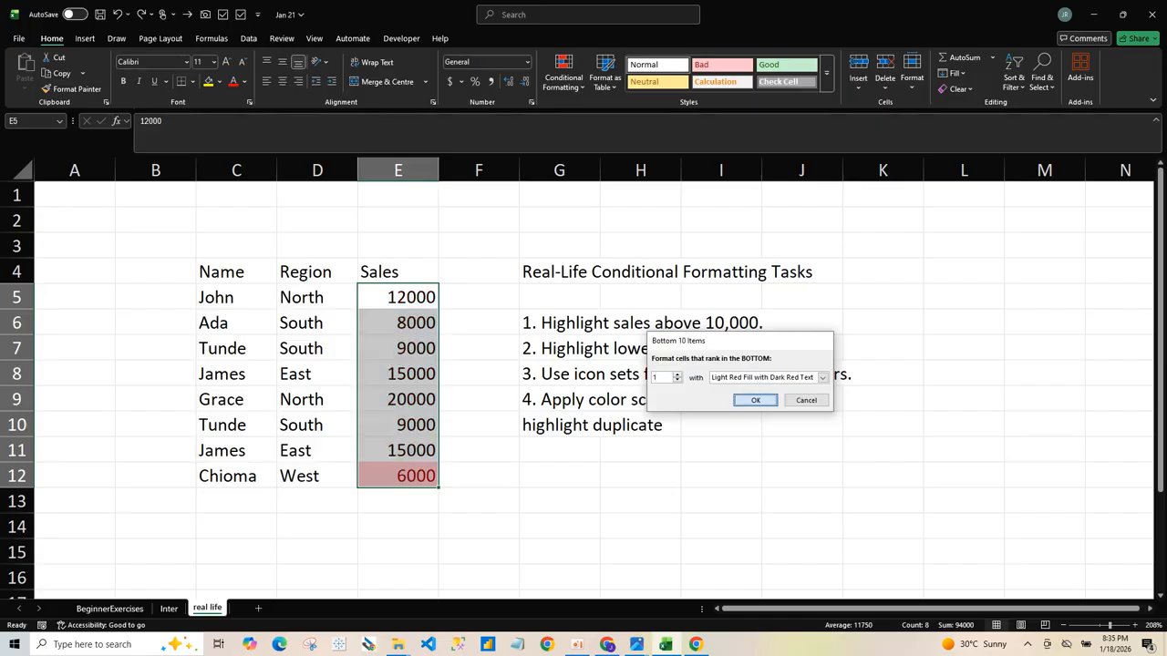
{"action": "key", "text": "Return"}
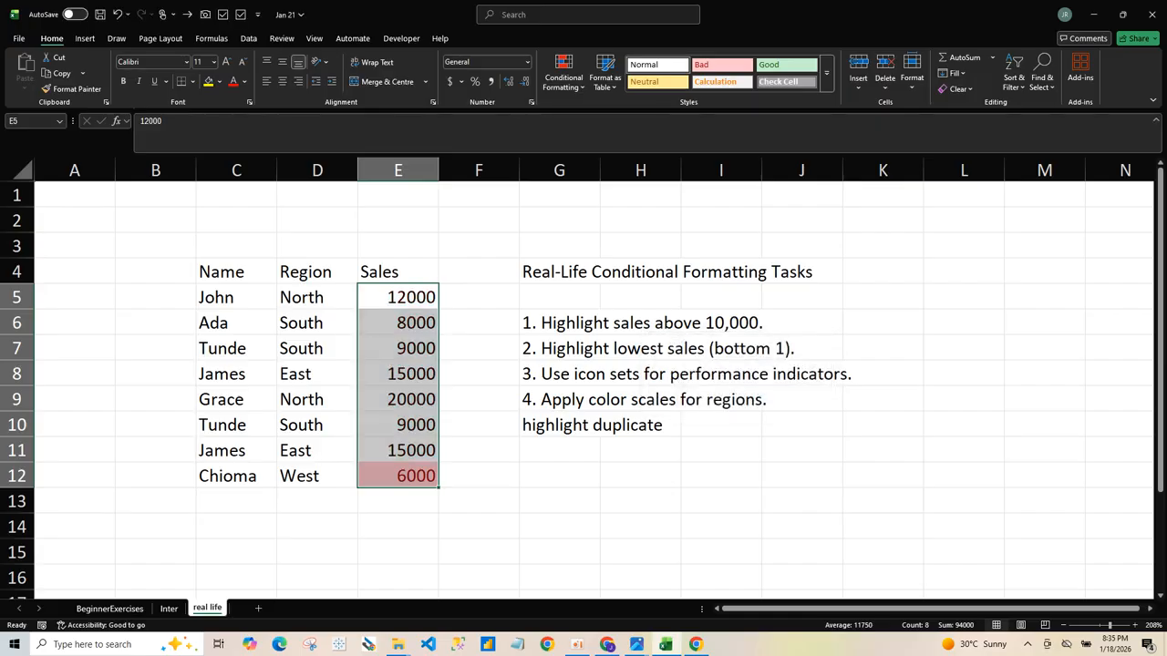
{"action": "key", "text": "ctrl+z"}
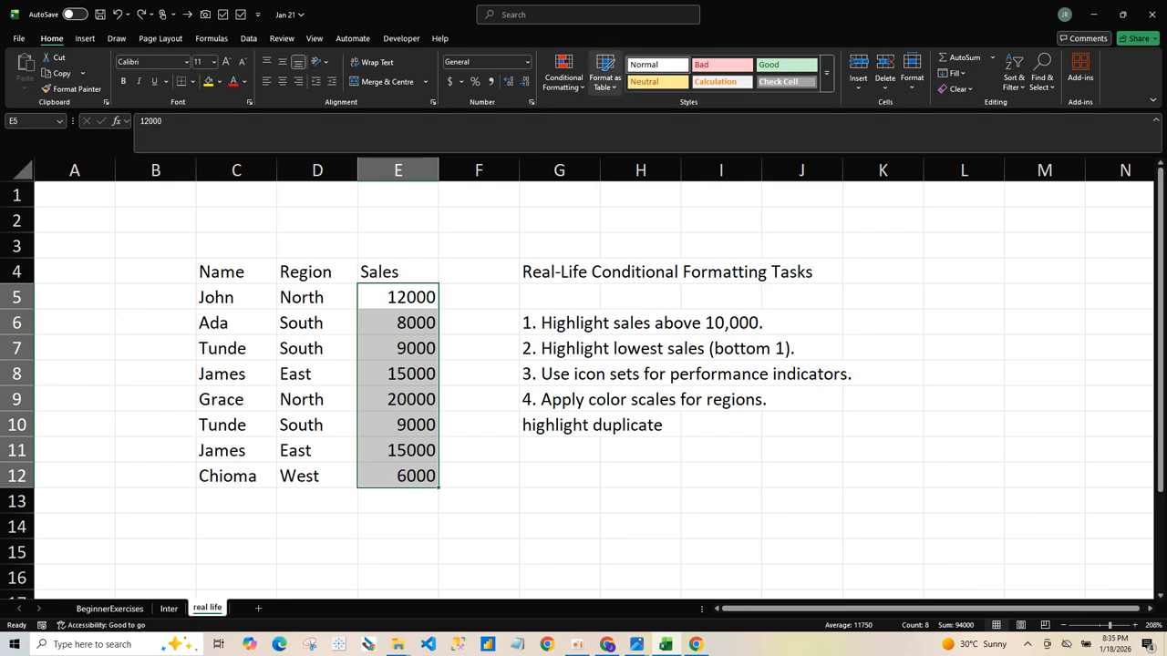
Apply the 3 Symbols (Circled) icon set to the sales values in E5:E12 as performance indicators
{"action": "left_click", "coordinate": [564, 73]}
{"action": "mouse_move", "coordinate": [592, 165]}
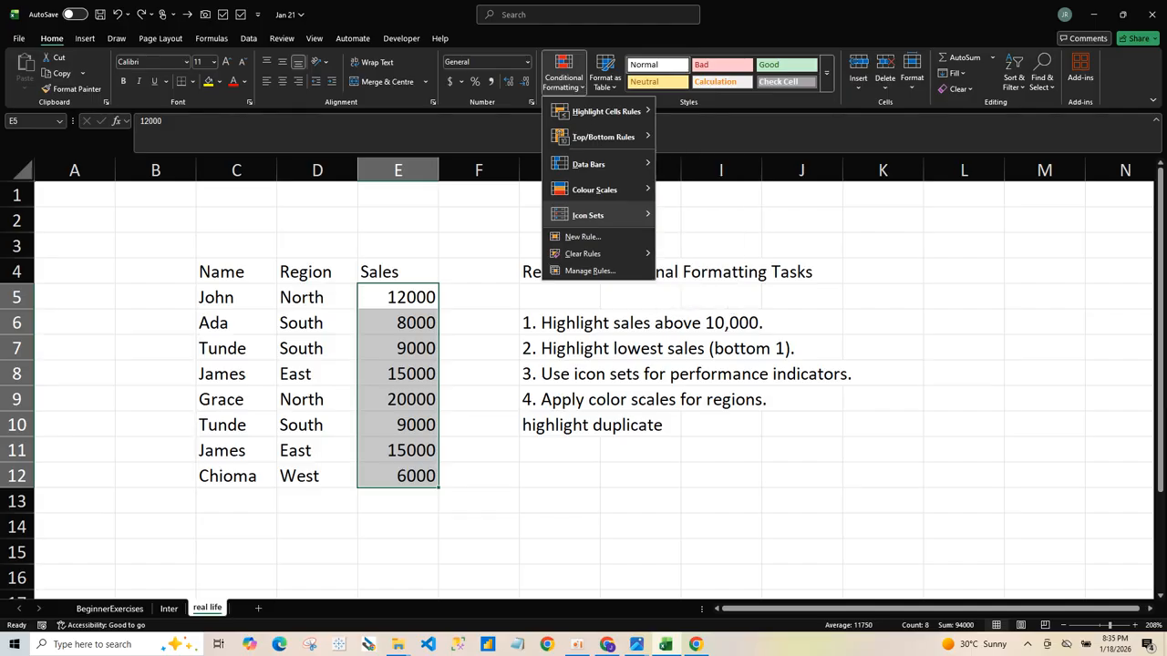
{"action": "mouse_move", "coordinate": [588, 216]}
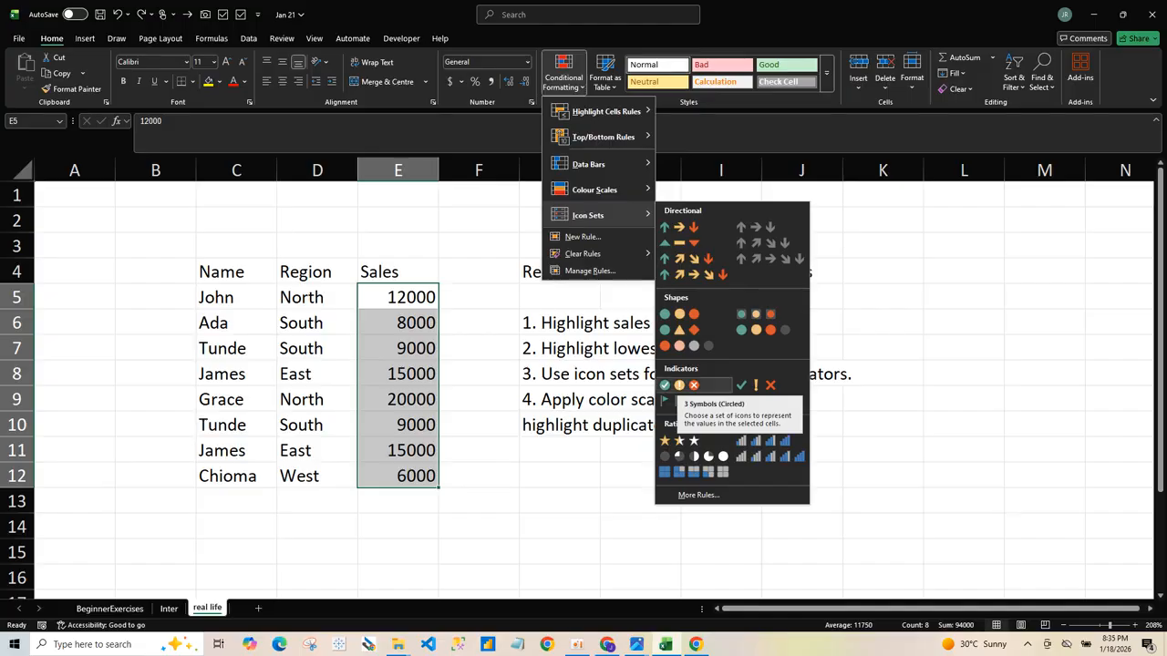
{"action": "left_click", "coordinate": [679, 384]}
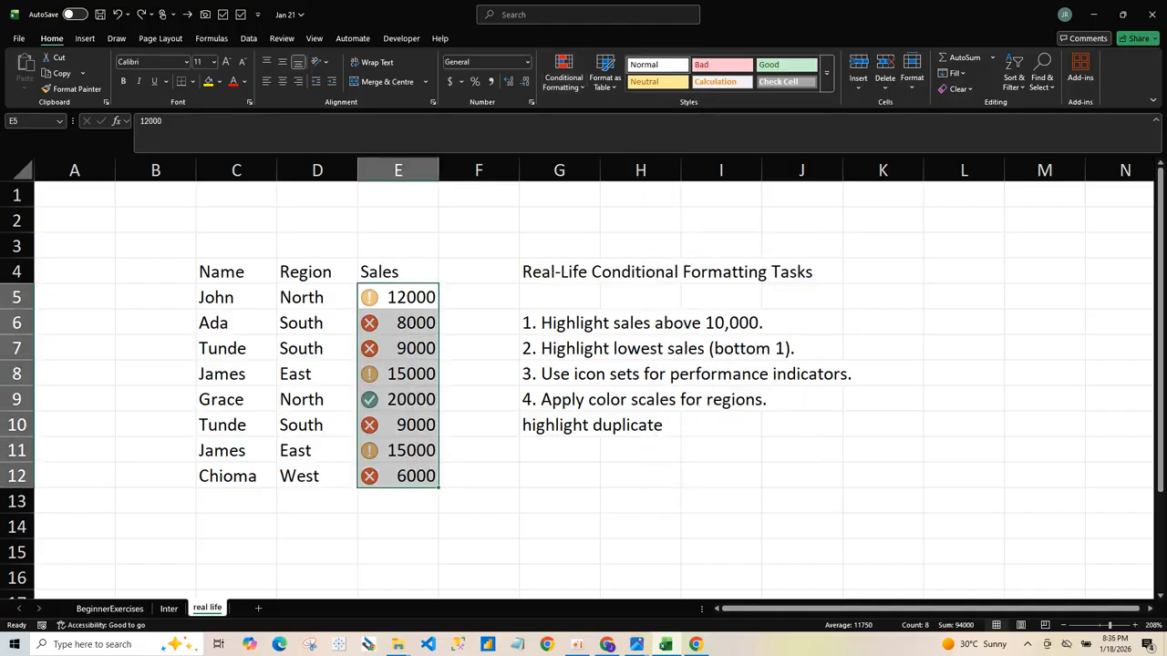
Apply the Red-White-Blue colour scale to the Region column in D4:D12
{"action": "left_click_drag", "start_coordinate": [317, 271], "coordinate": [317, 476]}
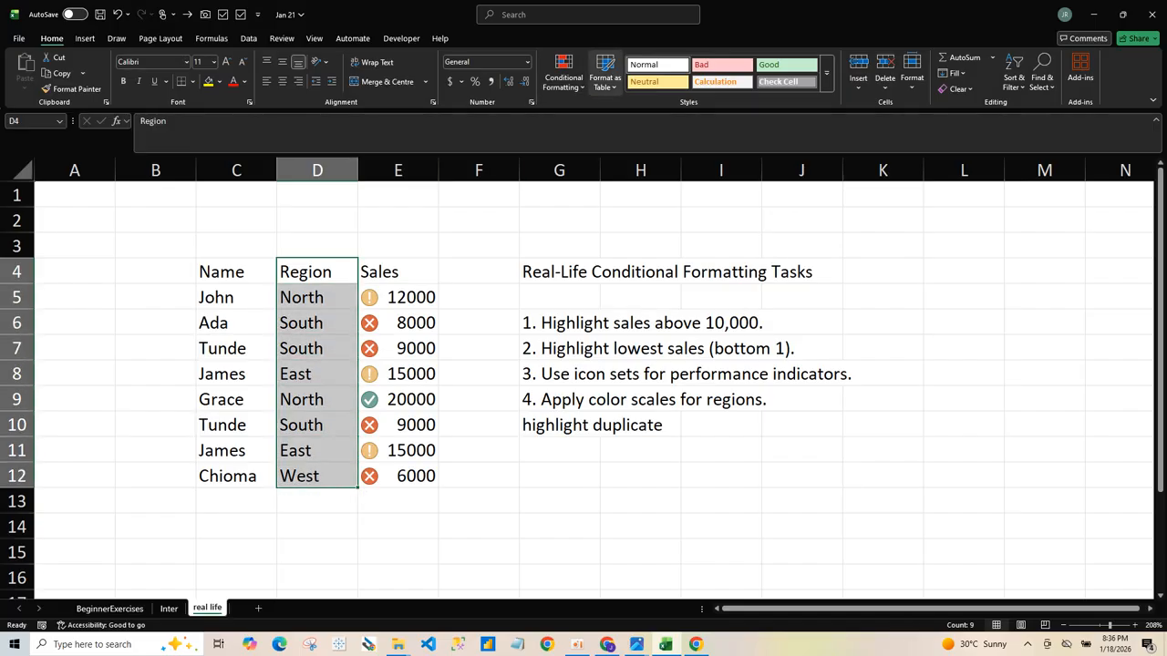
{"action": "left_click", "coordinate": [564, 73]}
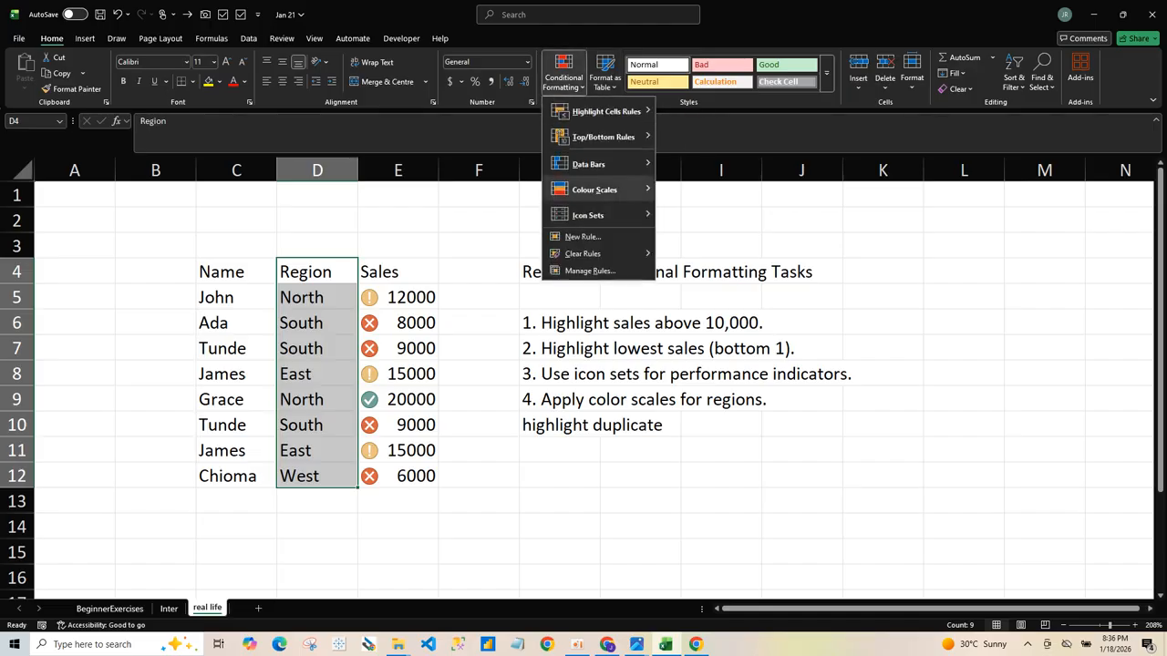
{"action": "mouse_move", "coordinate": [597, 189]}
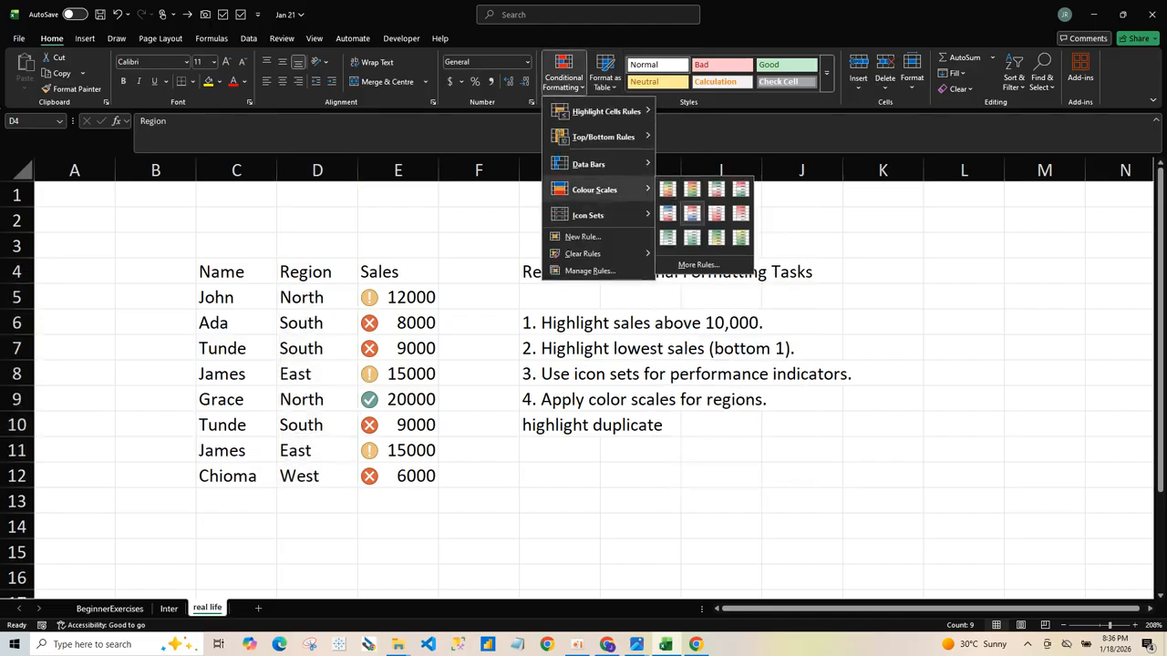
{"action": "left_click", "coordinate": [692, 214]}
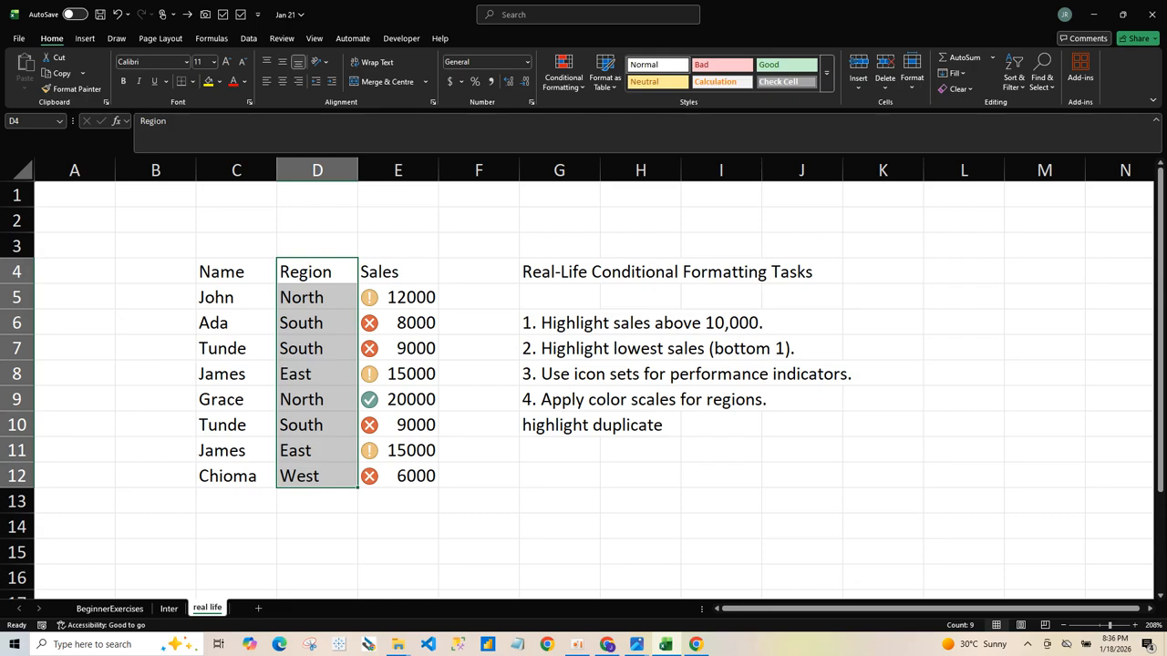
Highlight the duplicate values in the whole table C4:E12 using light red fill with dark red text
{"action": "left_click_drag", "start_coordinate": [223, 271], "coordinate": [401, 475]}
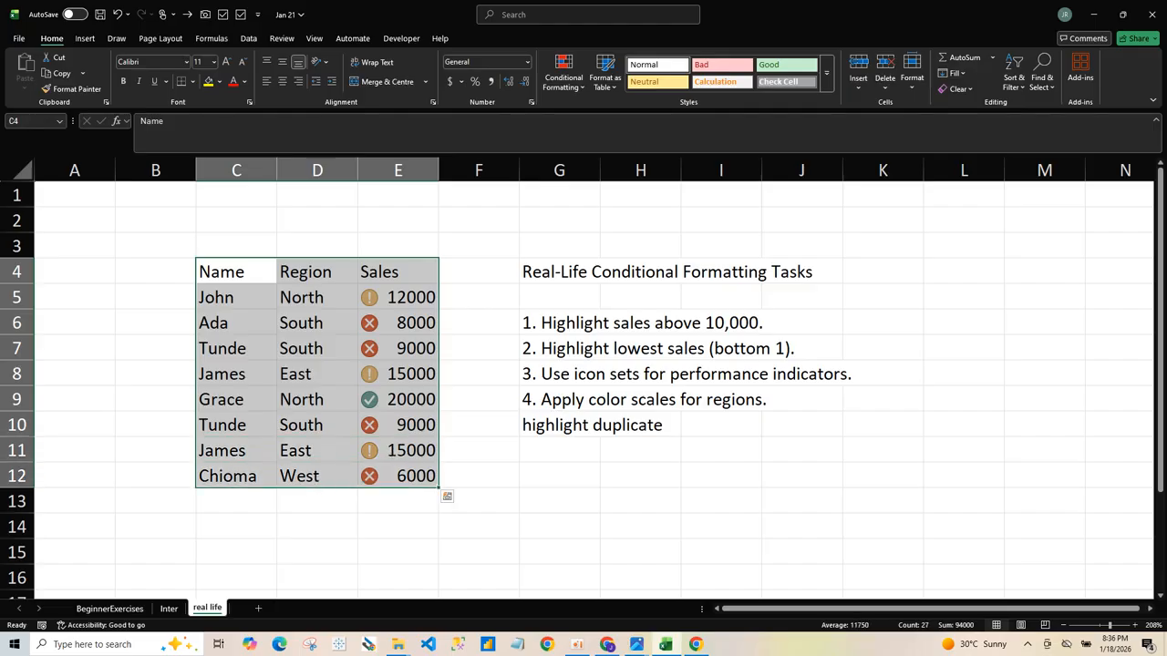
{"action": "left_click", "coordinate": [564, 73]}
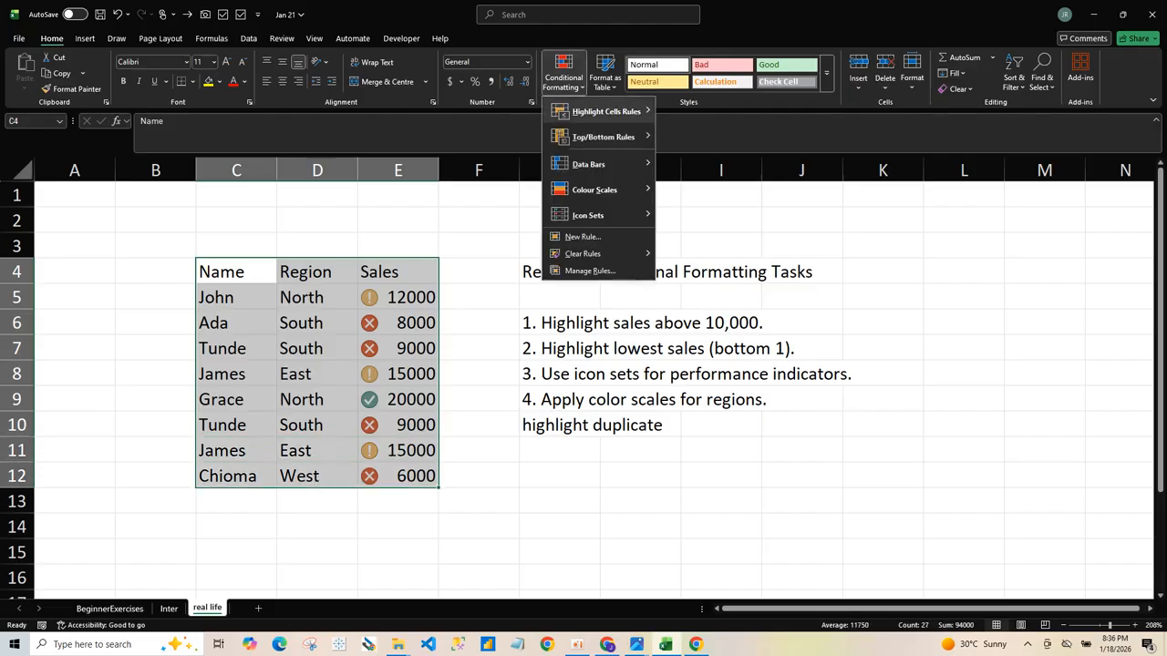
{"action": "mouse_move", "coordinate": [607, 111]}
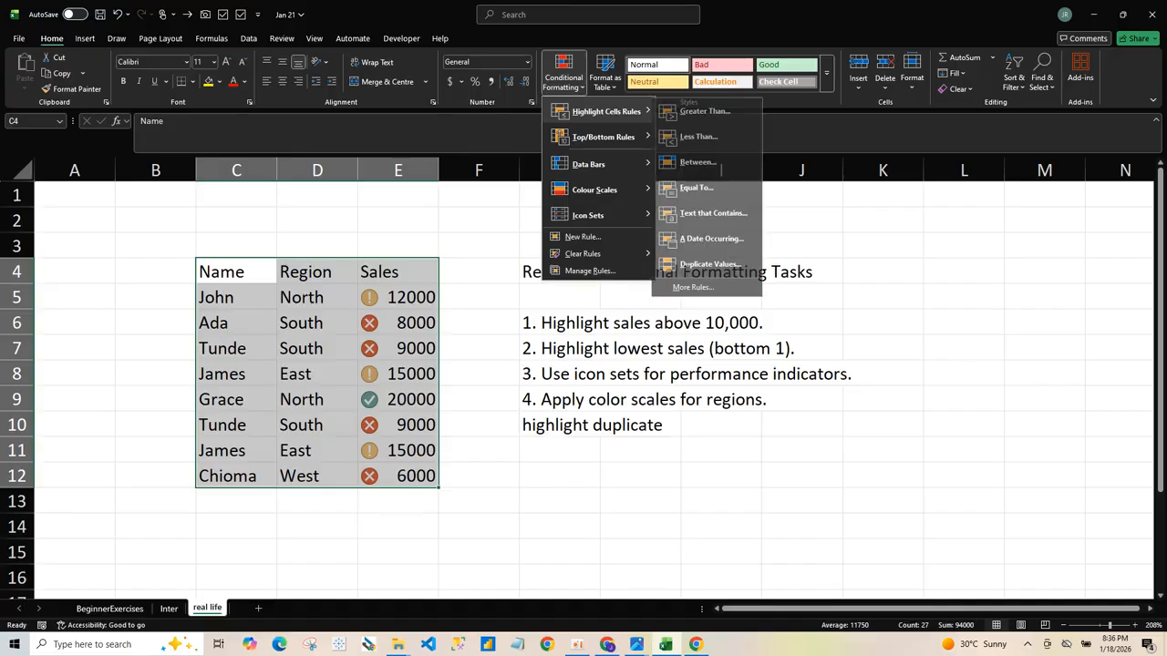
{"action": "left_click", "coordinate": [716, 264]}
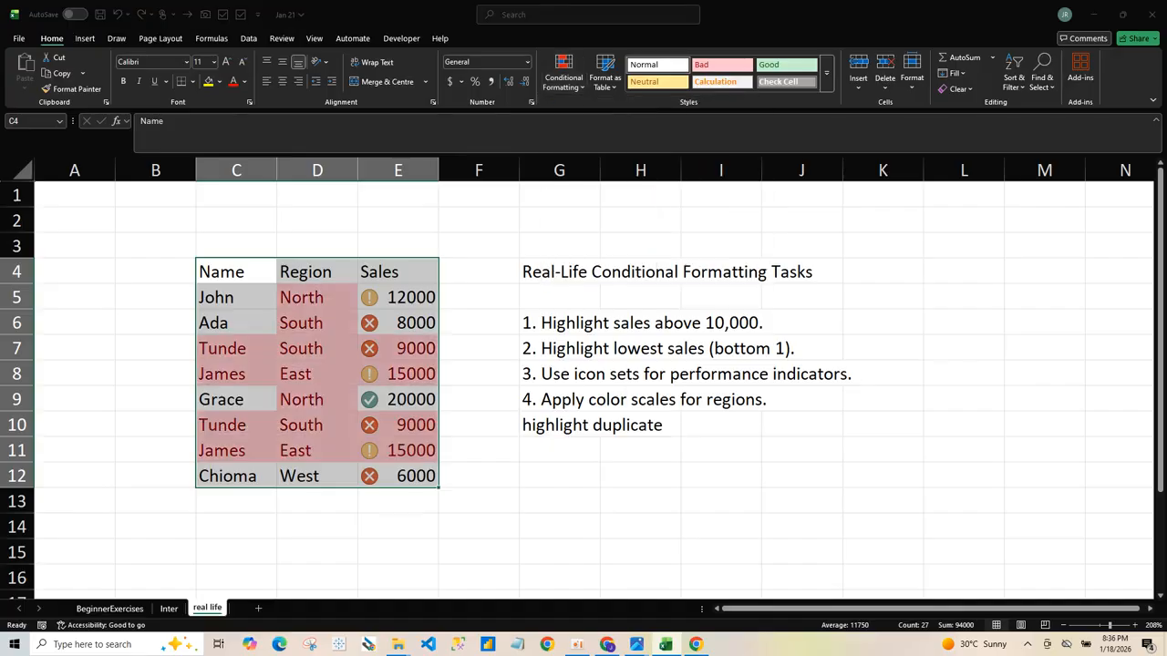
{"action": "left_click", "coordinate": [774, 400]}
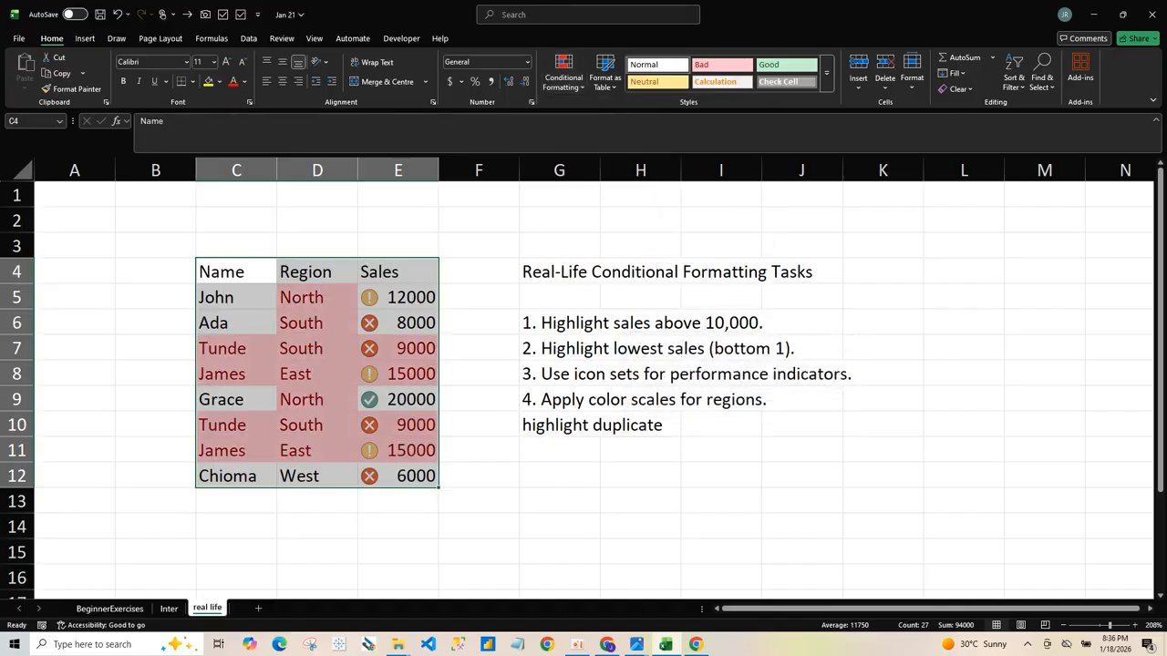
Compare the highlighted duplicate records in rows 7 and 8 with those in rows 10 and 11
{"action": "left_click_drag", "start_coordinate": [219, 348], "coordinate": [429, 348]}
{"action": "left_click_drag", "start_coordinate": [219, 374], "coordinate": [424, 376]}
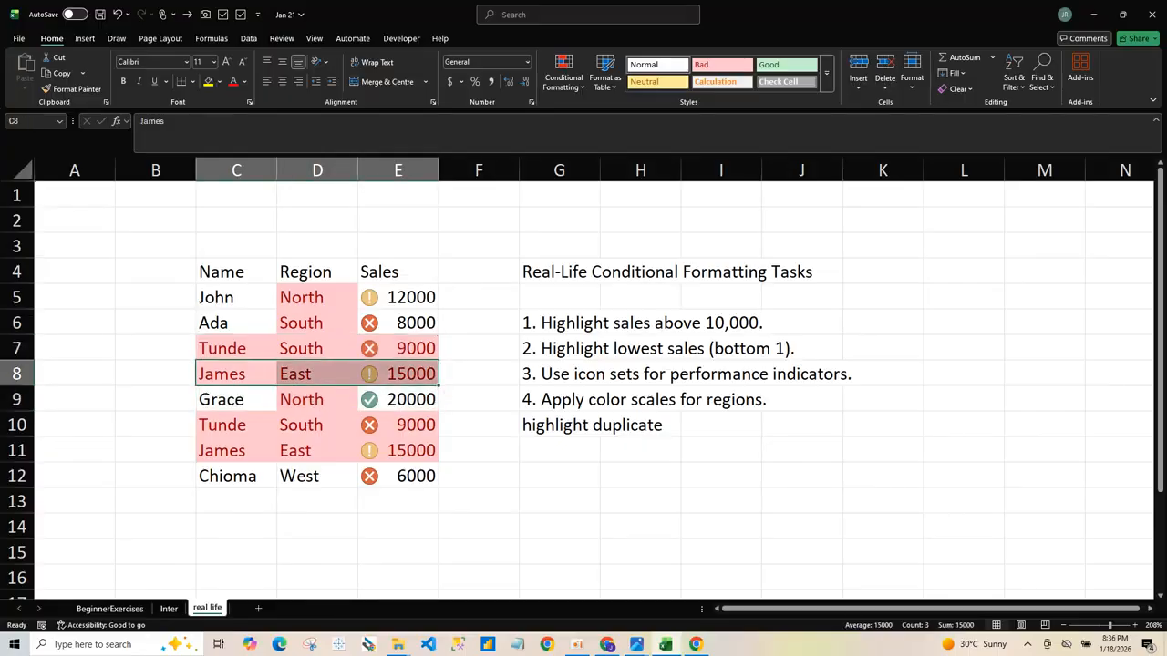
{"action": "left_click_drag", "start_coordinate": [218, 348], "coordinate": [424, 376]}
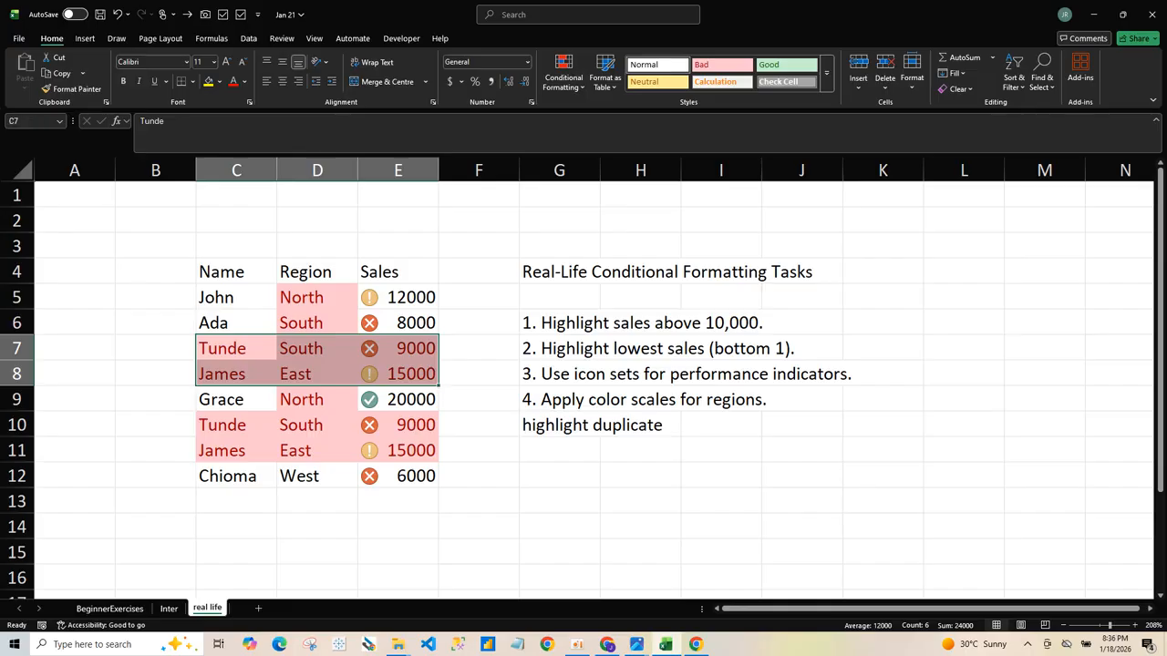
{"action": "left_click_drag", "start_coordinate": [223, 374], "coordinate": [410, 376]}
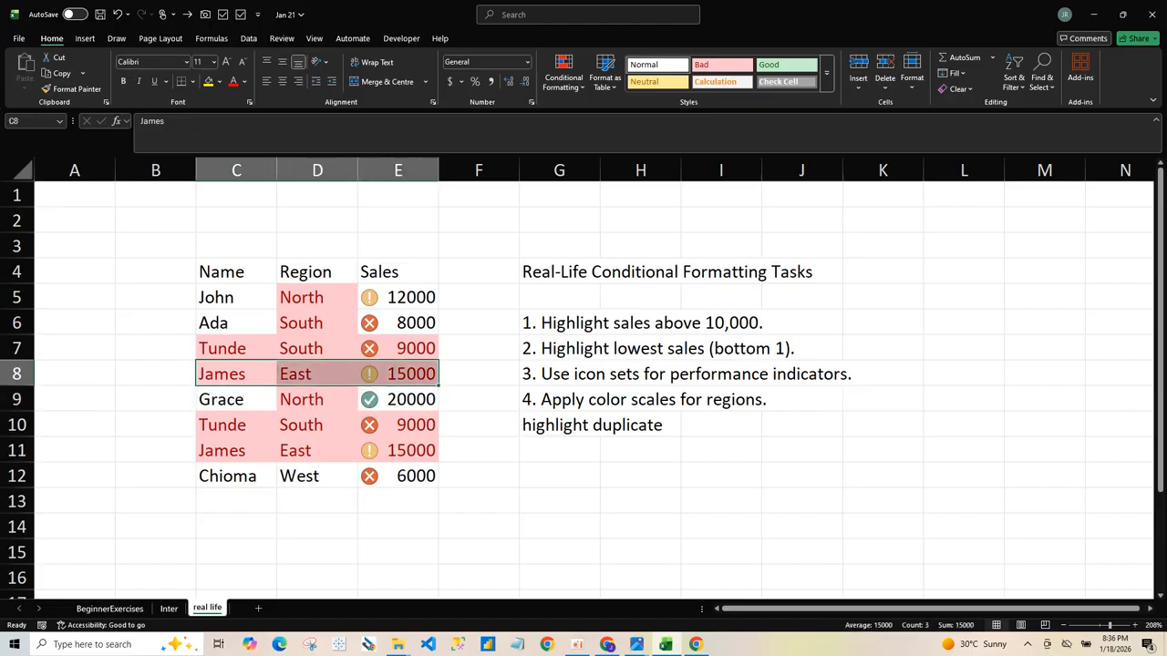
{"action": "left_click_drag", "start_coordinate": [228, 348], "coordinate": [436, 383]}
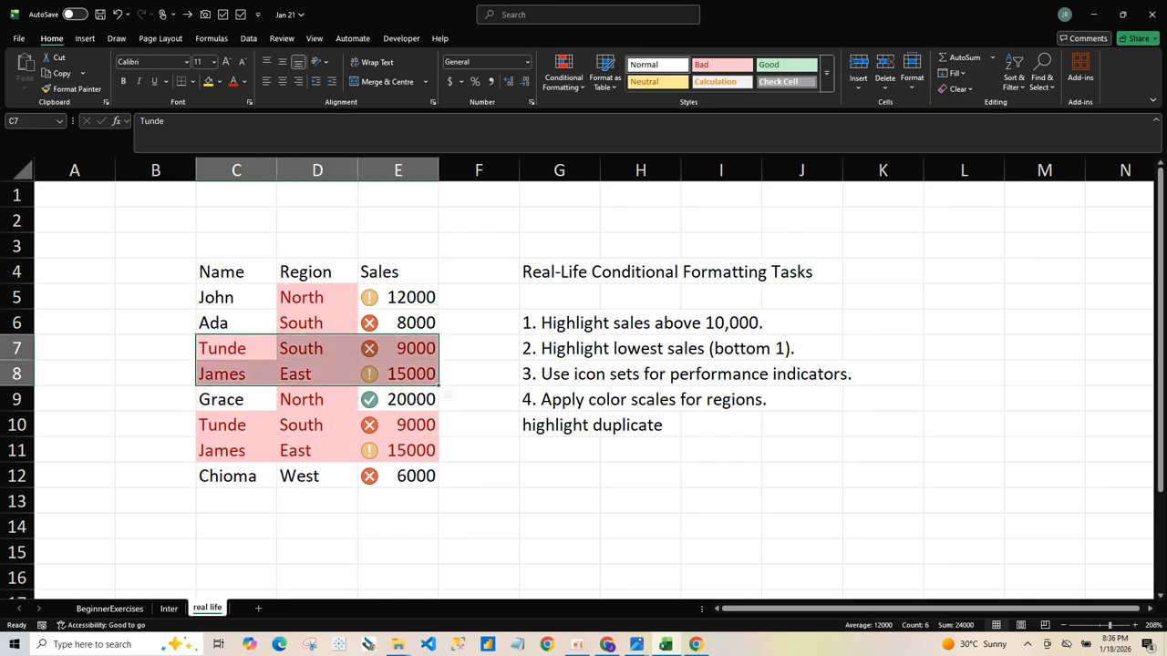
{"action": "left_click_drag", "start_coordinate": [228, 425], "coordinate": [412, 450]}
{"action": "left_click_drag", "start_coordinate": [232, 450], "coordinate": [401, 425]}
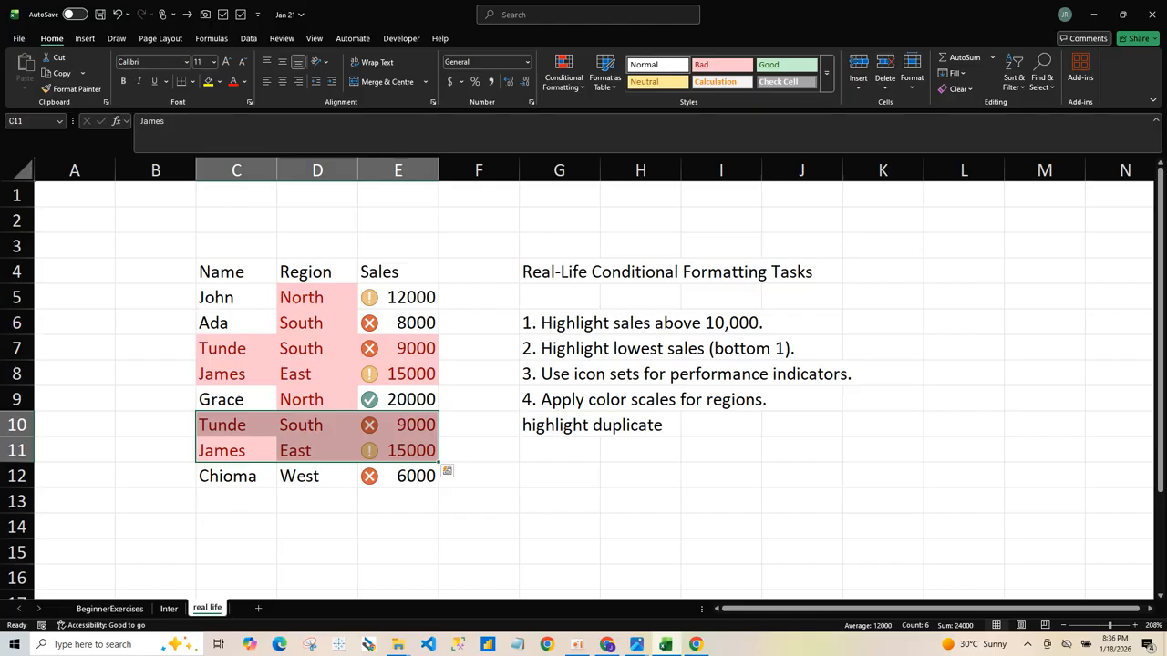
{"action": "left_click_drag", "start_coordinate": [17, 425], "coordinate": [17, 451]}
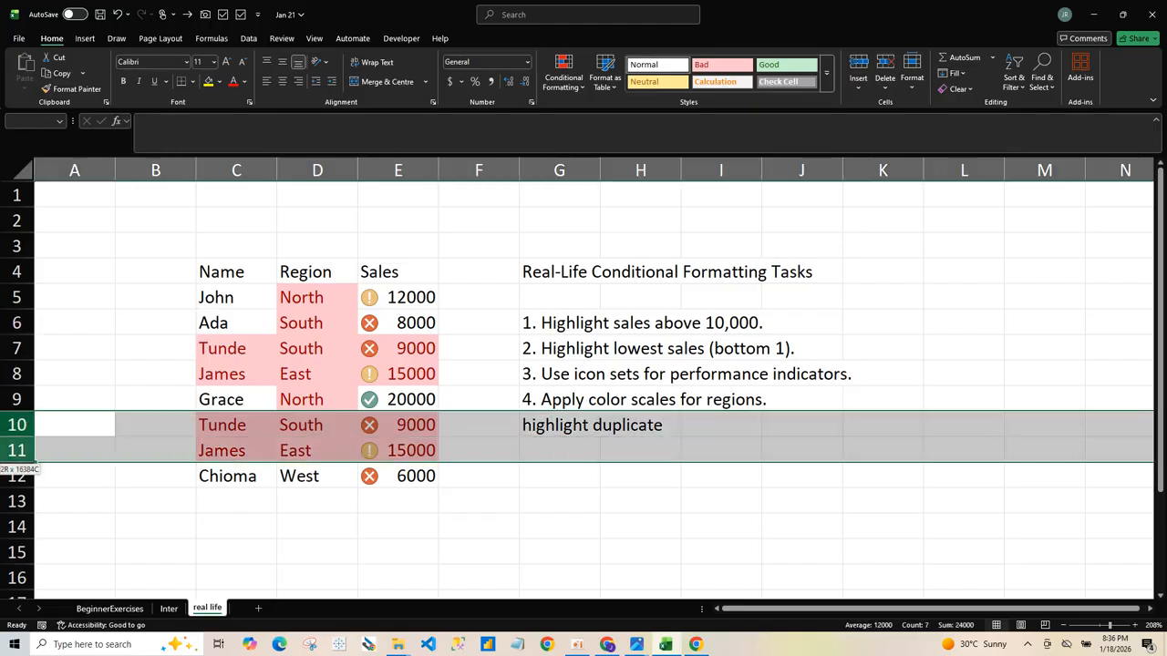
{"action": "right_click", "coordinate": [332, 443]}
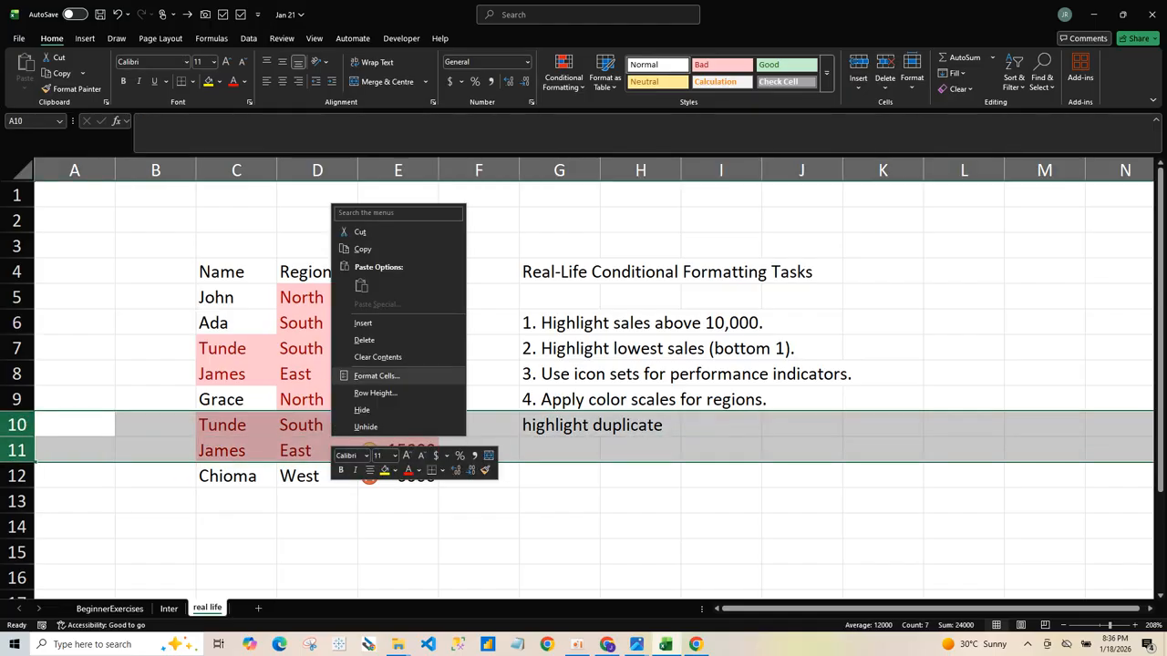
{"action": "left_click", "coordinate": [583, 301]}
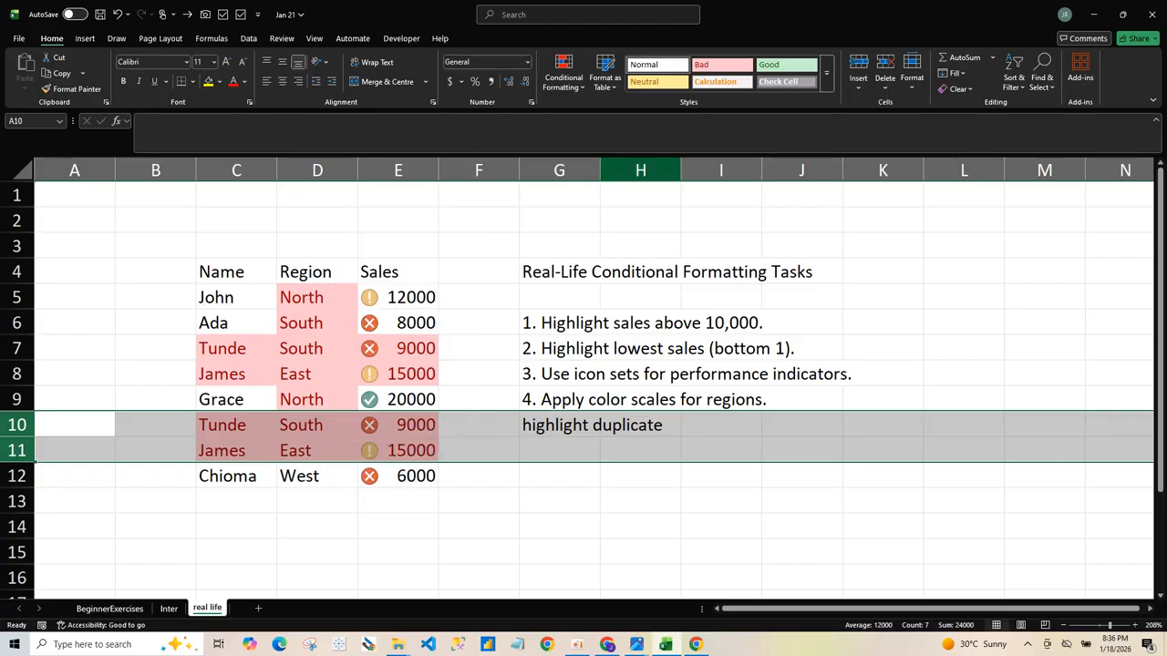
{"action": "left_click", "coordinate": [559, 298]}
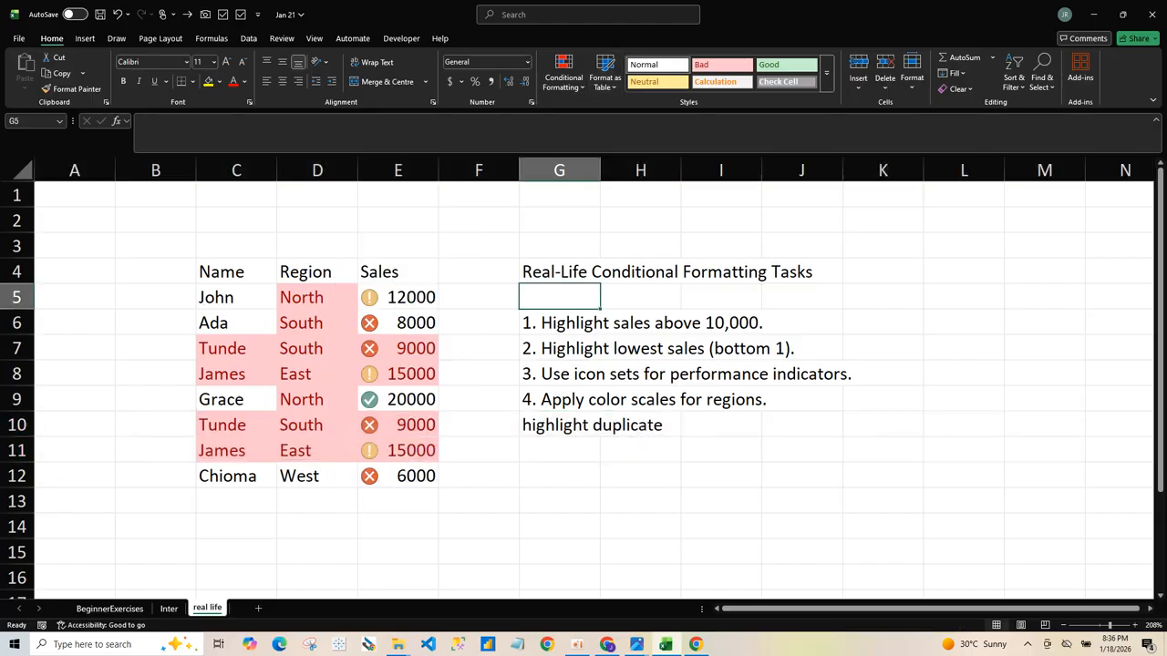
{"action": "left_click", "coordinate": [563, 74]}
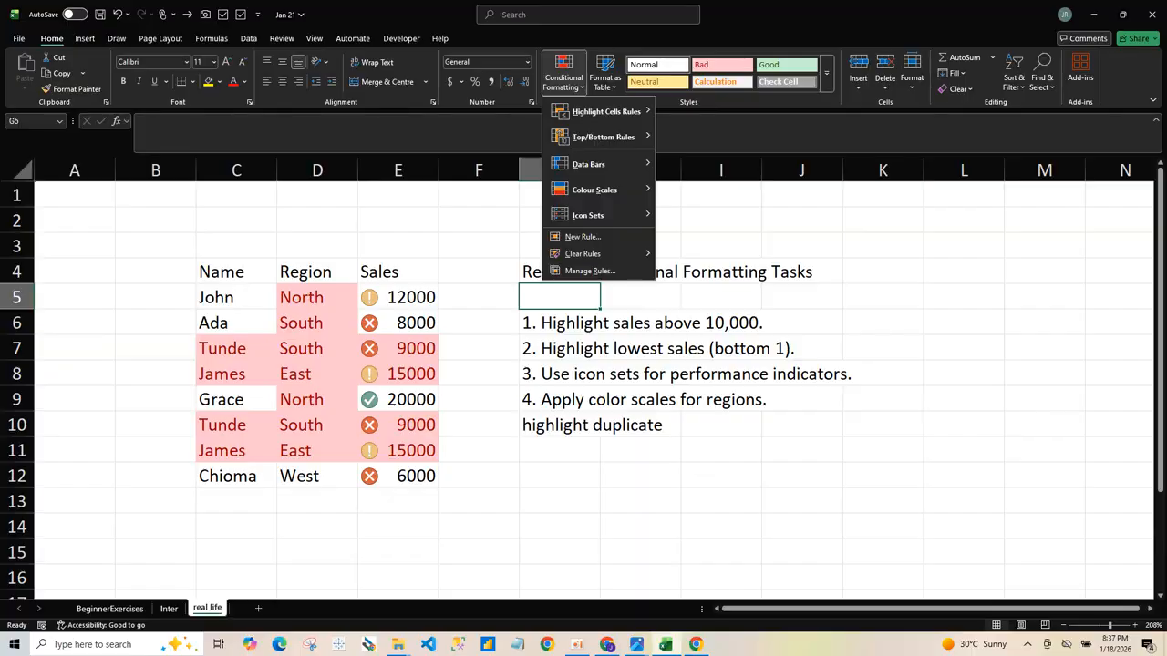
{"action": "key", "text": "Escape"}
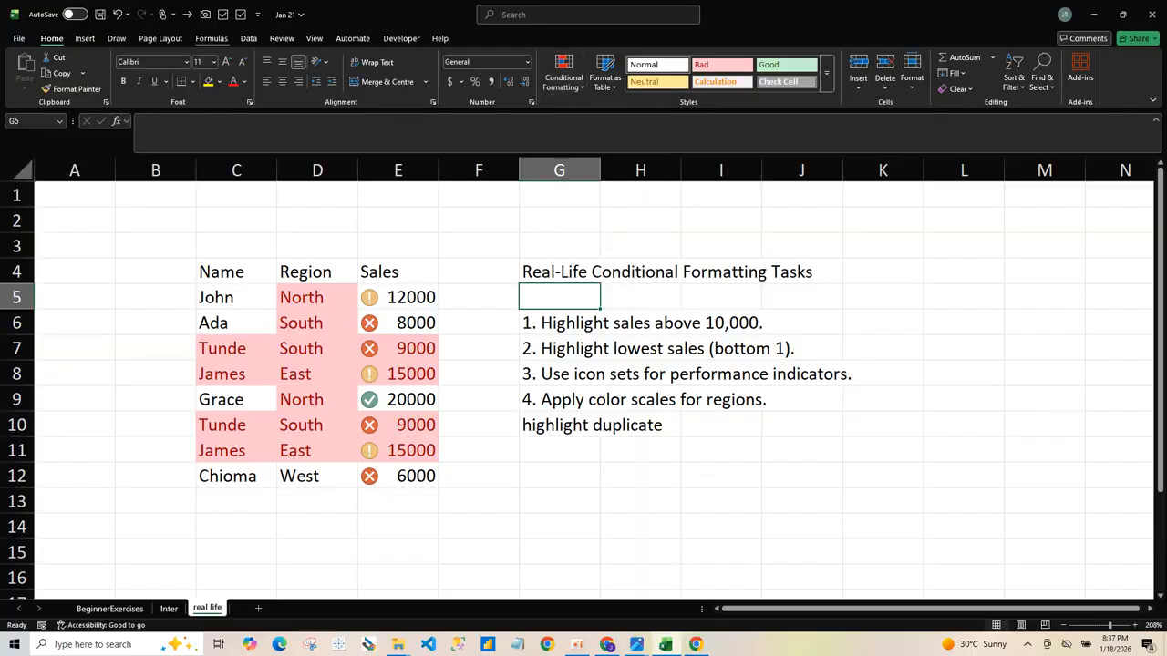
Try to remove duplicate values from the task list in column G
{"action": "left_click", "coordinate": [247, 38]}
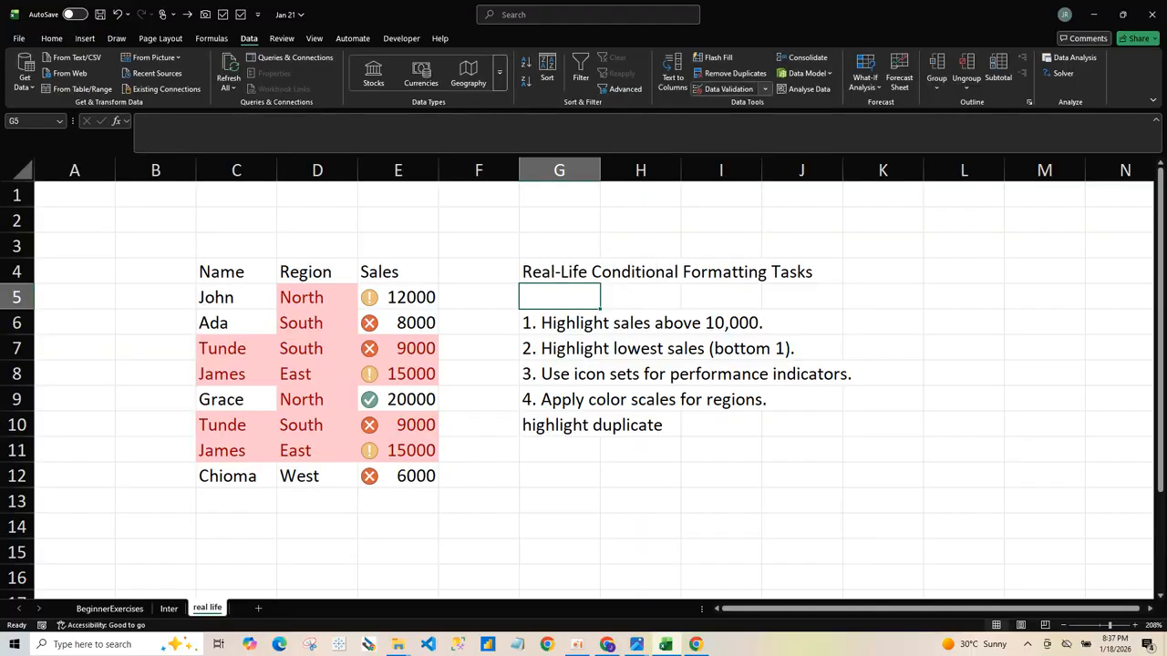
{"action": "left_click", "coordinate": [731, 73]}
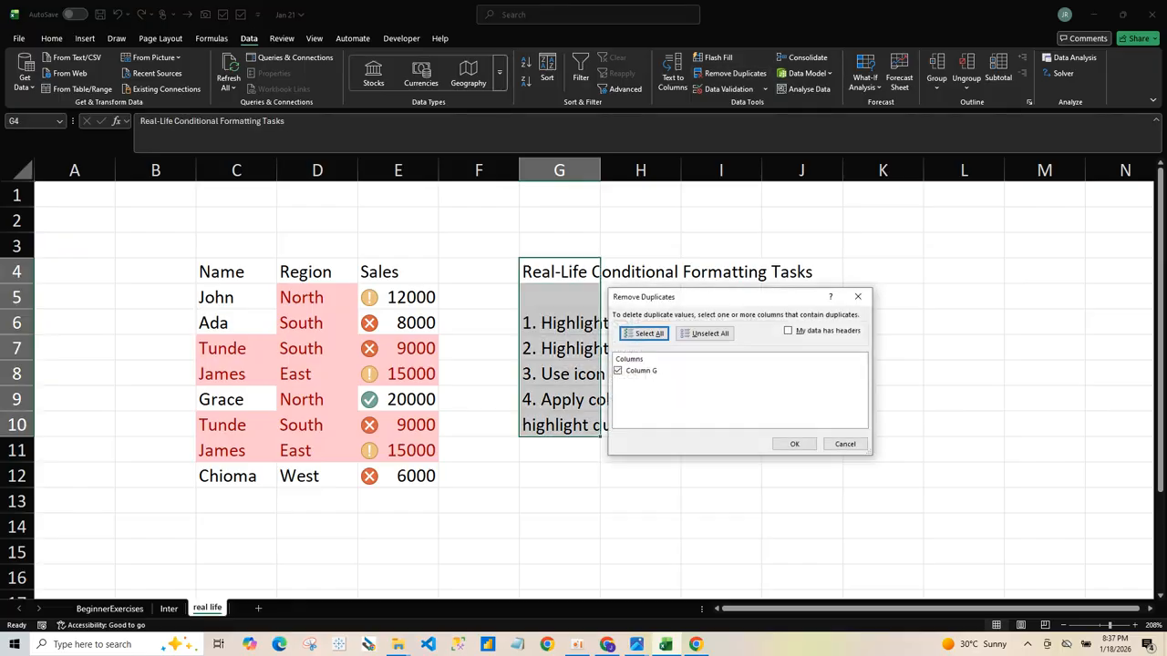
{"action": "left_click", "coordinate": [794, 444]}
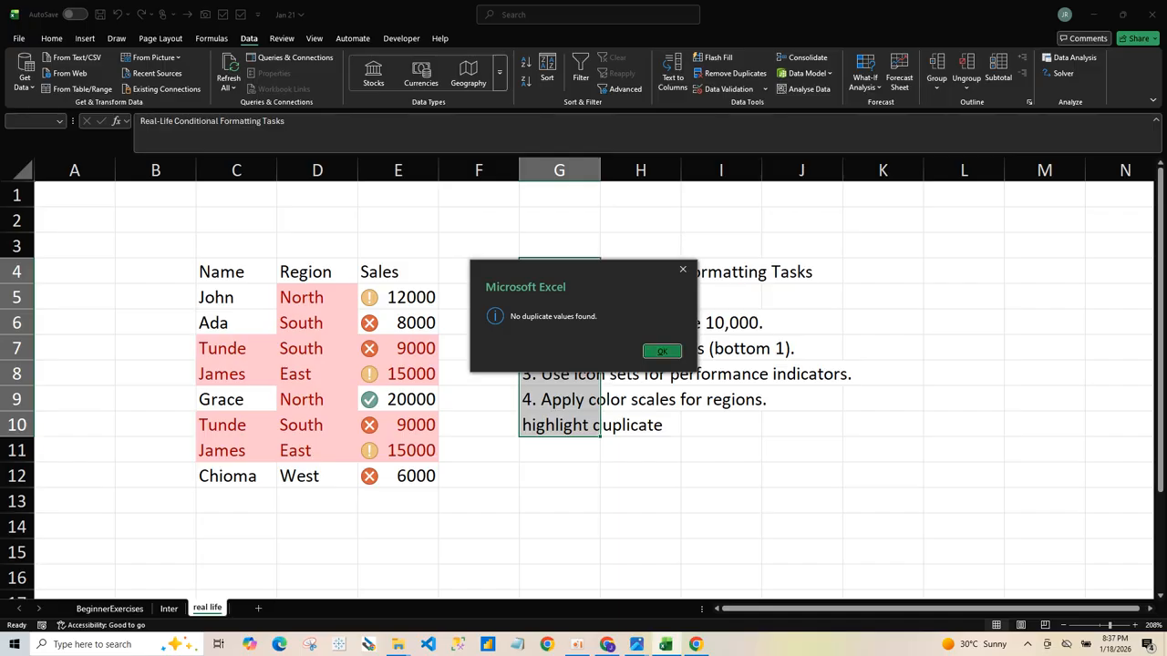
{"action": "left_click", "coordinate": [662, 351]}
Remove the duplicate records from the Name, Region and Sales data in columns C to E
{"action": "left_click_drag", "start_coordinate": [236, 170], "coordinate": [439, 181]}
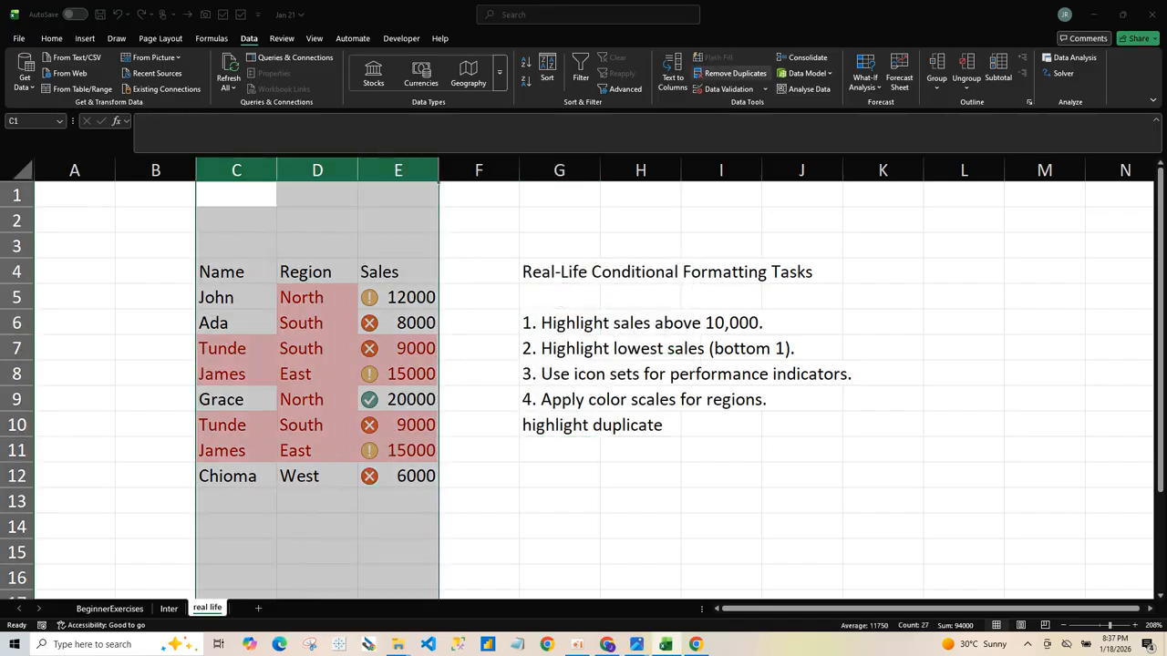
{"action": "left_click", "coordinate": [730, 73]}
{"action": "left_click", "coordinate": [794, 444]}
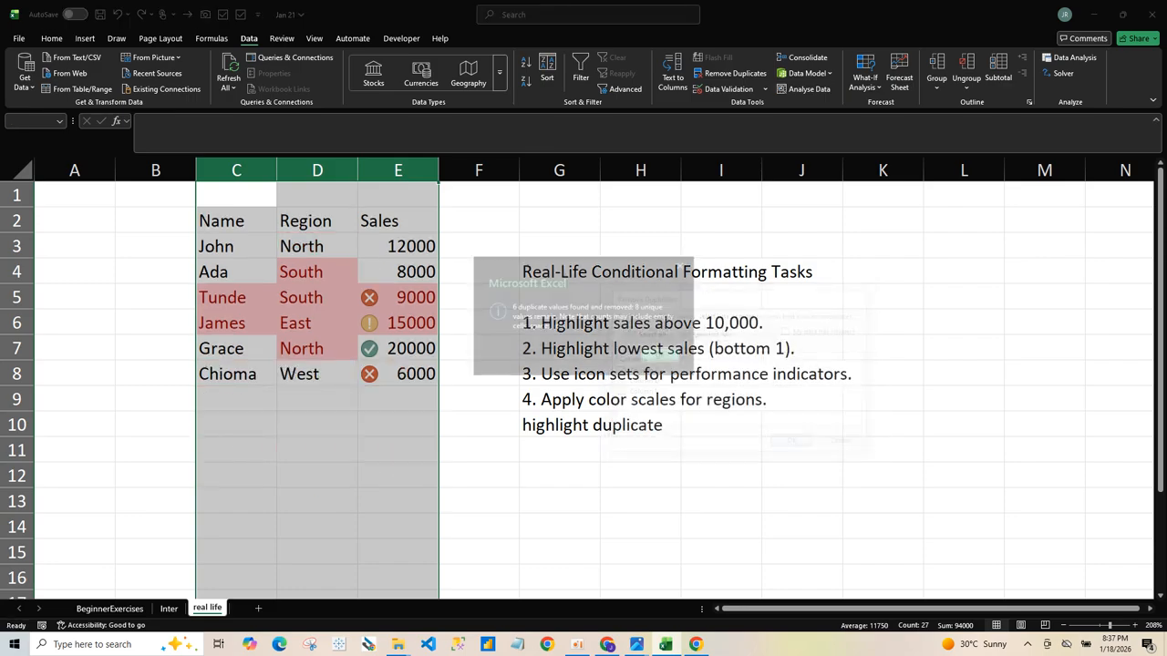
{"action": "key", "text": "Return"}
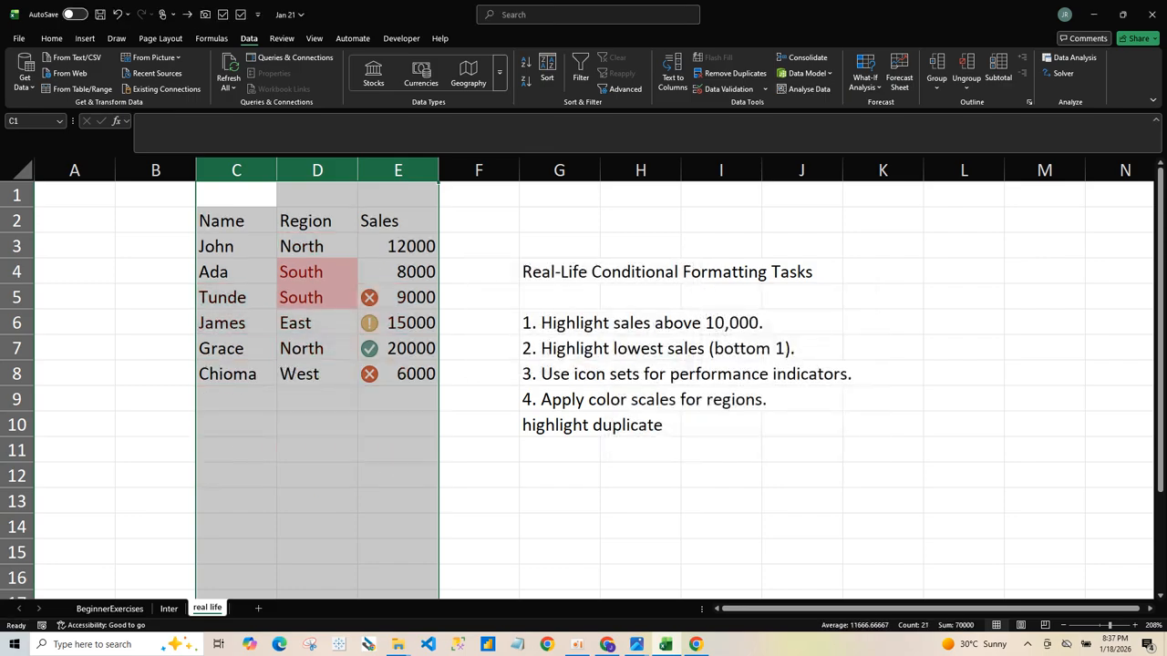
Examine which Region cells in D4:D8 still carry the duplicate highlighting
{"action": "left_click", "coordinate": [317, 374]}
{"action": "left_click_drag", "start_coordinate": [317, 297], "coordinate": [318, 271]}
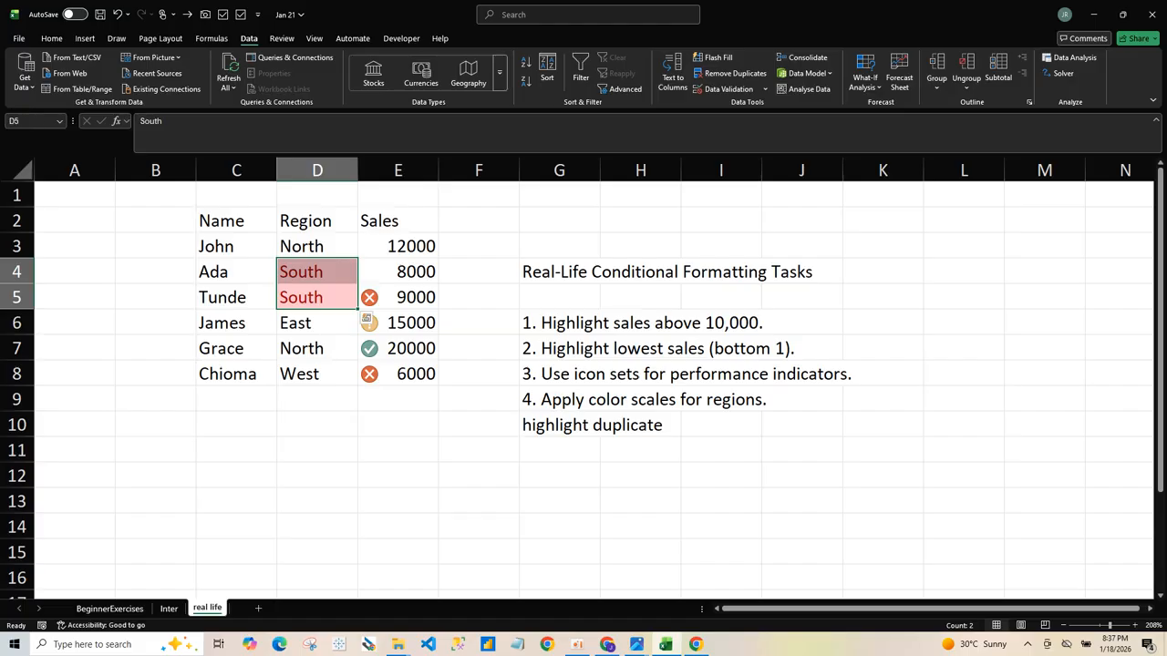
{"action": "left_click", "coordinate": [318, 323]}
{"action": "left_click_drag", "start_coordinate": [318, 272], "coordinate": [317, 349]}
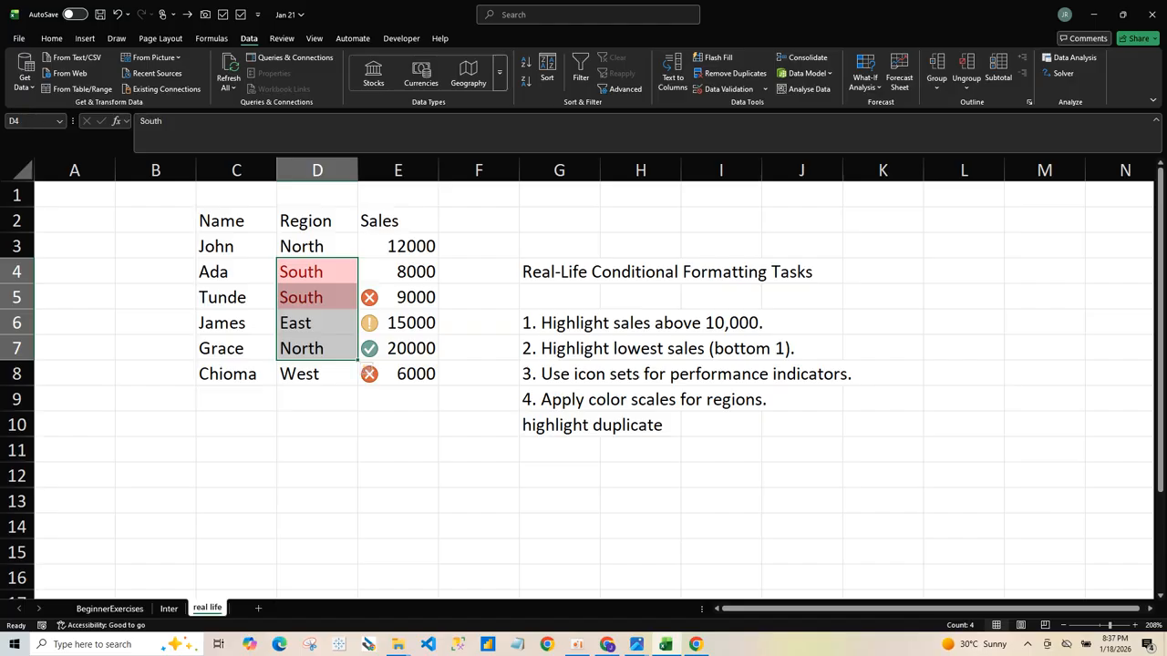
{"action": "left_click", "coordinate": [317, 322]}
Clear the conditional formatting rules from the cells C4:E6
{"action": "left_click_drag", "start_coordinate": [236, 271], "coordinate": [398, 323]}
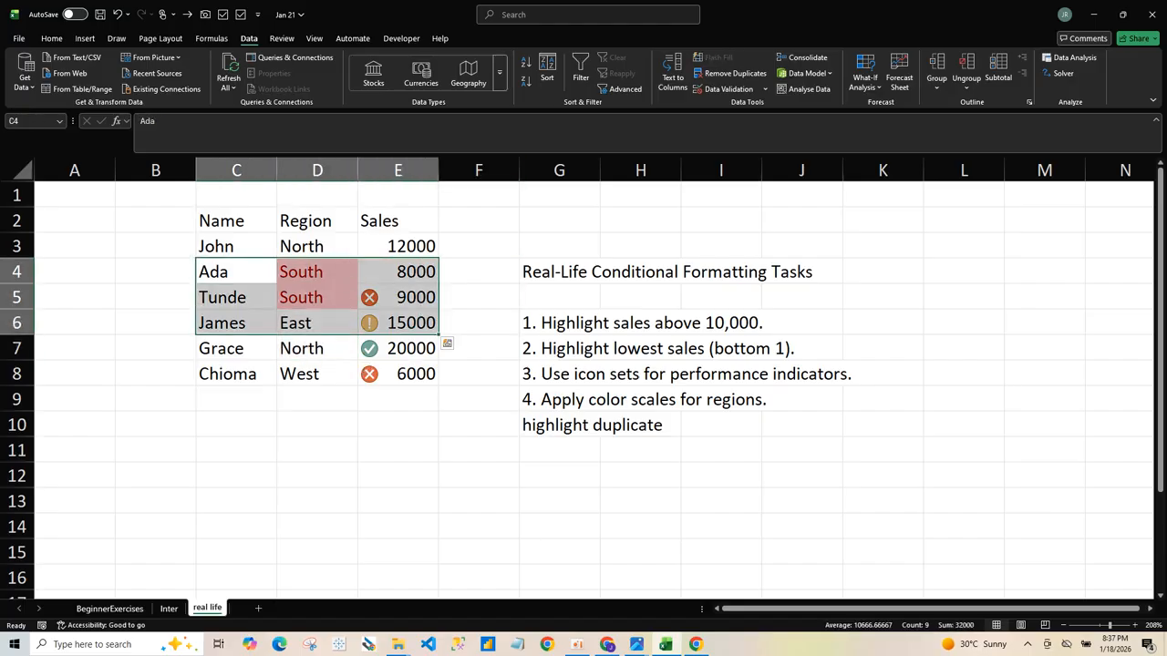
{"action": "left_click", "coordinate": [51, 39]}
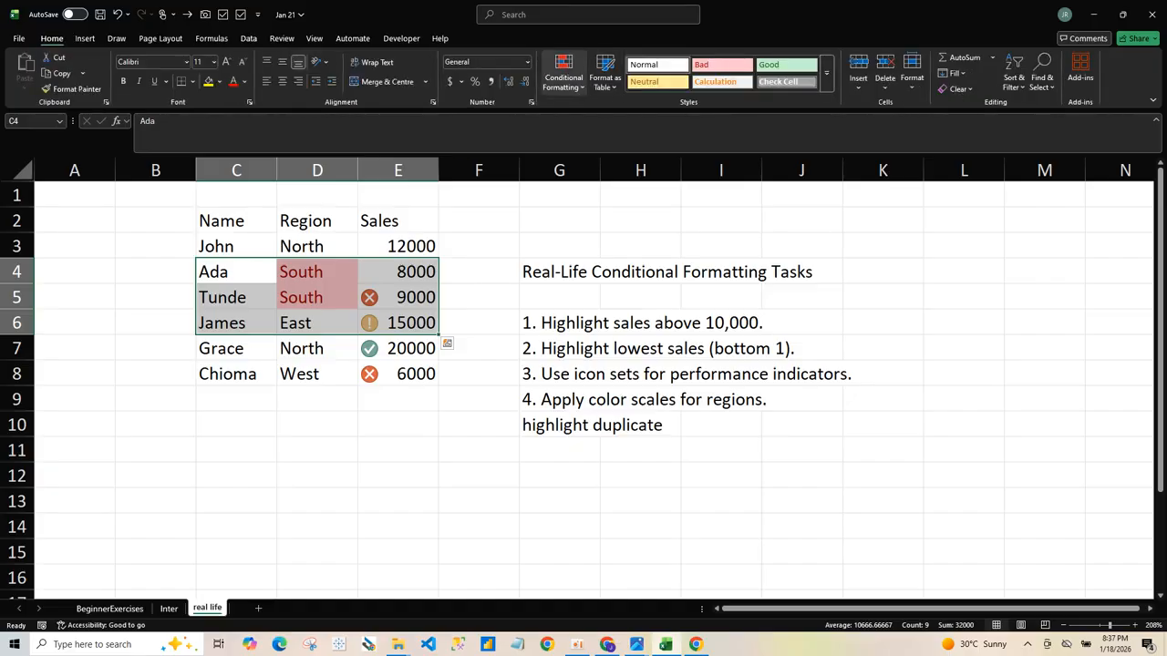
{"action": "left_click", "coordinate": [563, 73]}
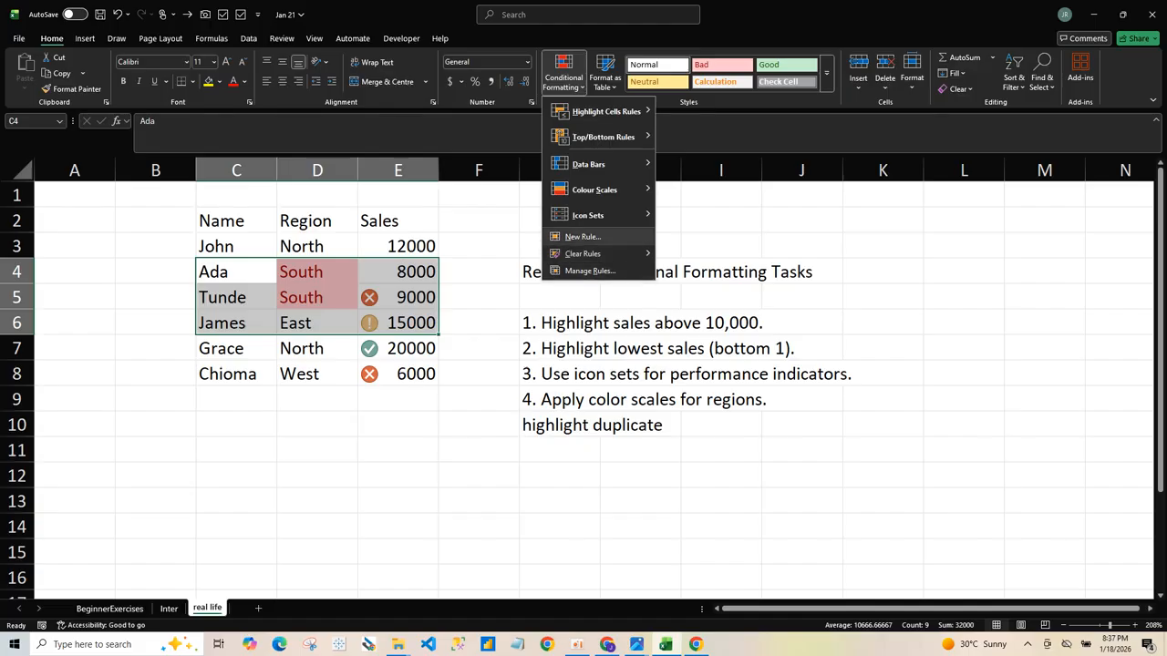
{"action": "mouse_move", "coordinate": [593, 253]}
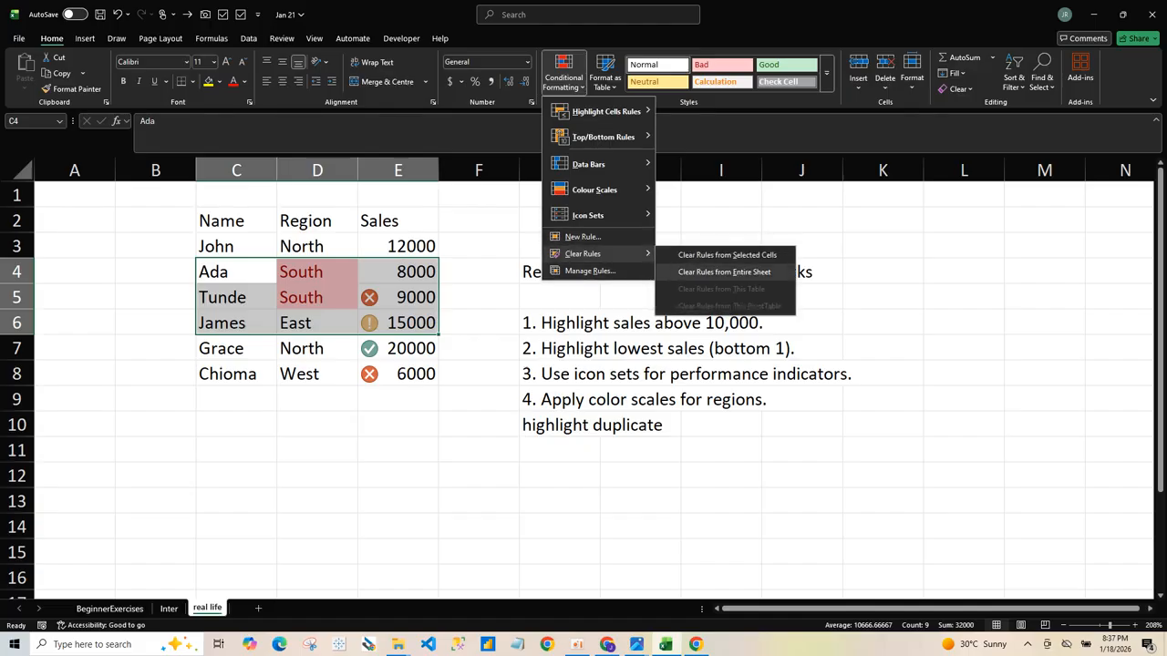
{"action": "left_click", "coordinate": [727, 254]}
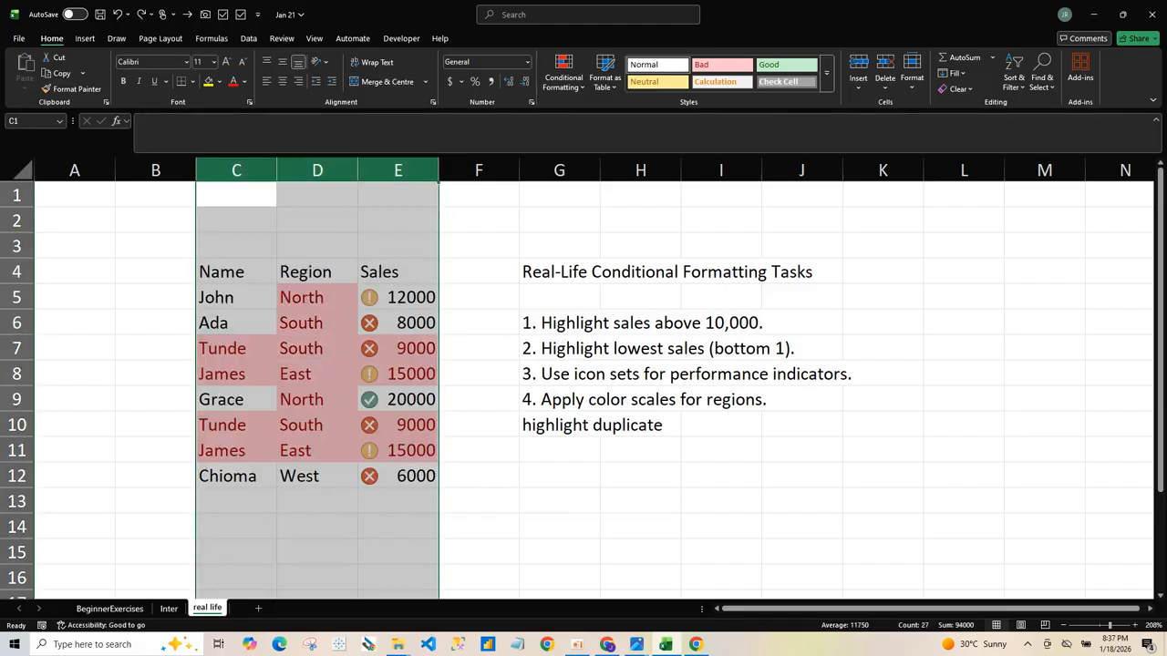
{"action": "left_click_drag", "start_coordinate": [228, 425], "coordinate": [397, 450]}
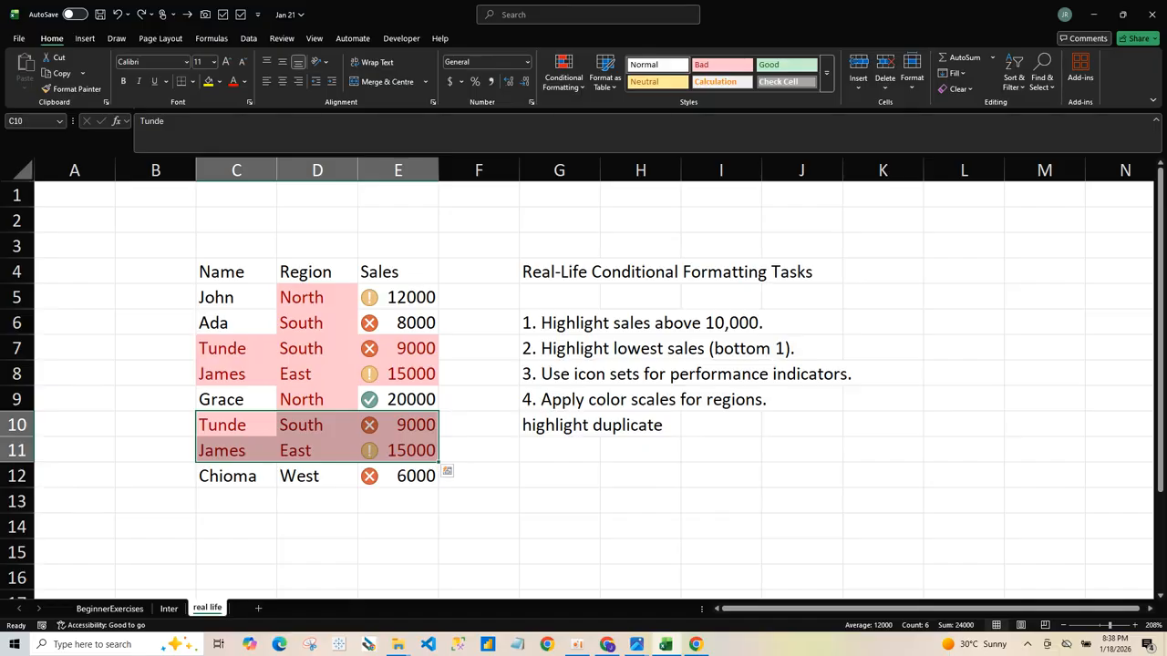
{"action": "left_click", "coordinate": [577, 645]}
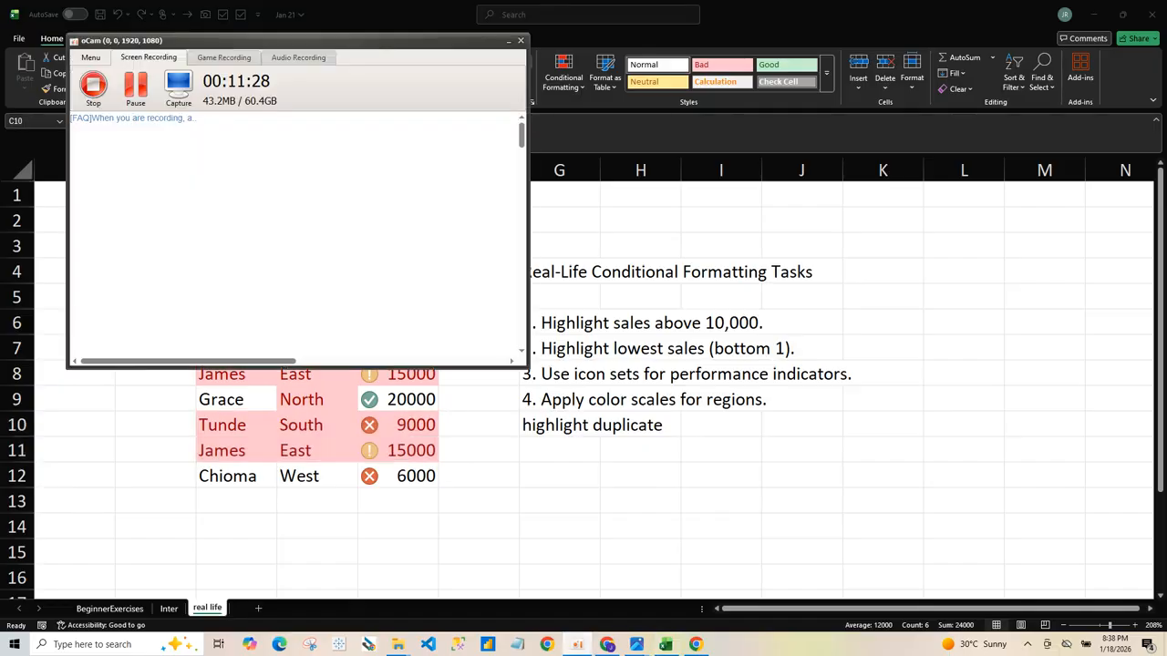